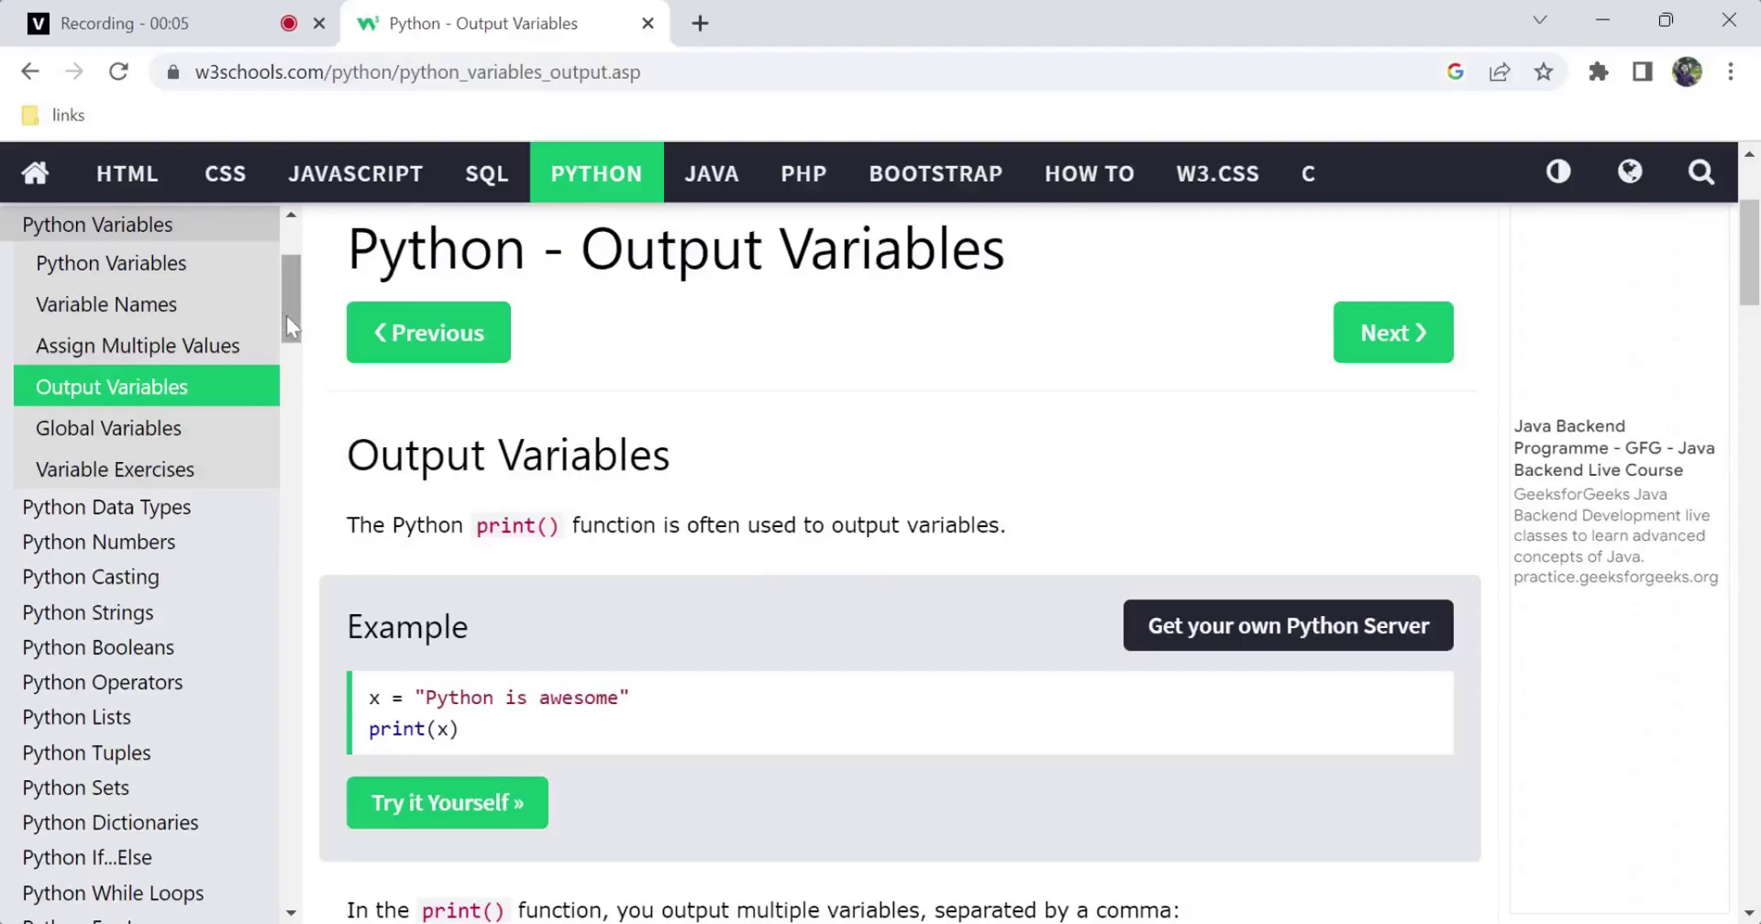
- Look through the Python tutorial's chapter list around the Python Variables section
mouse_move(292, 315)
left_mouse_down()
mouse_move(294, 275)
mouse_move(292, 302)
left_mouse_up()
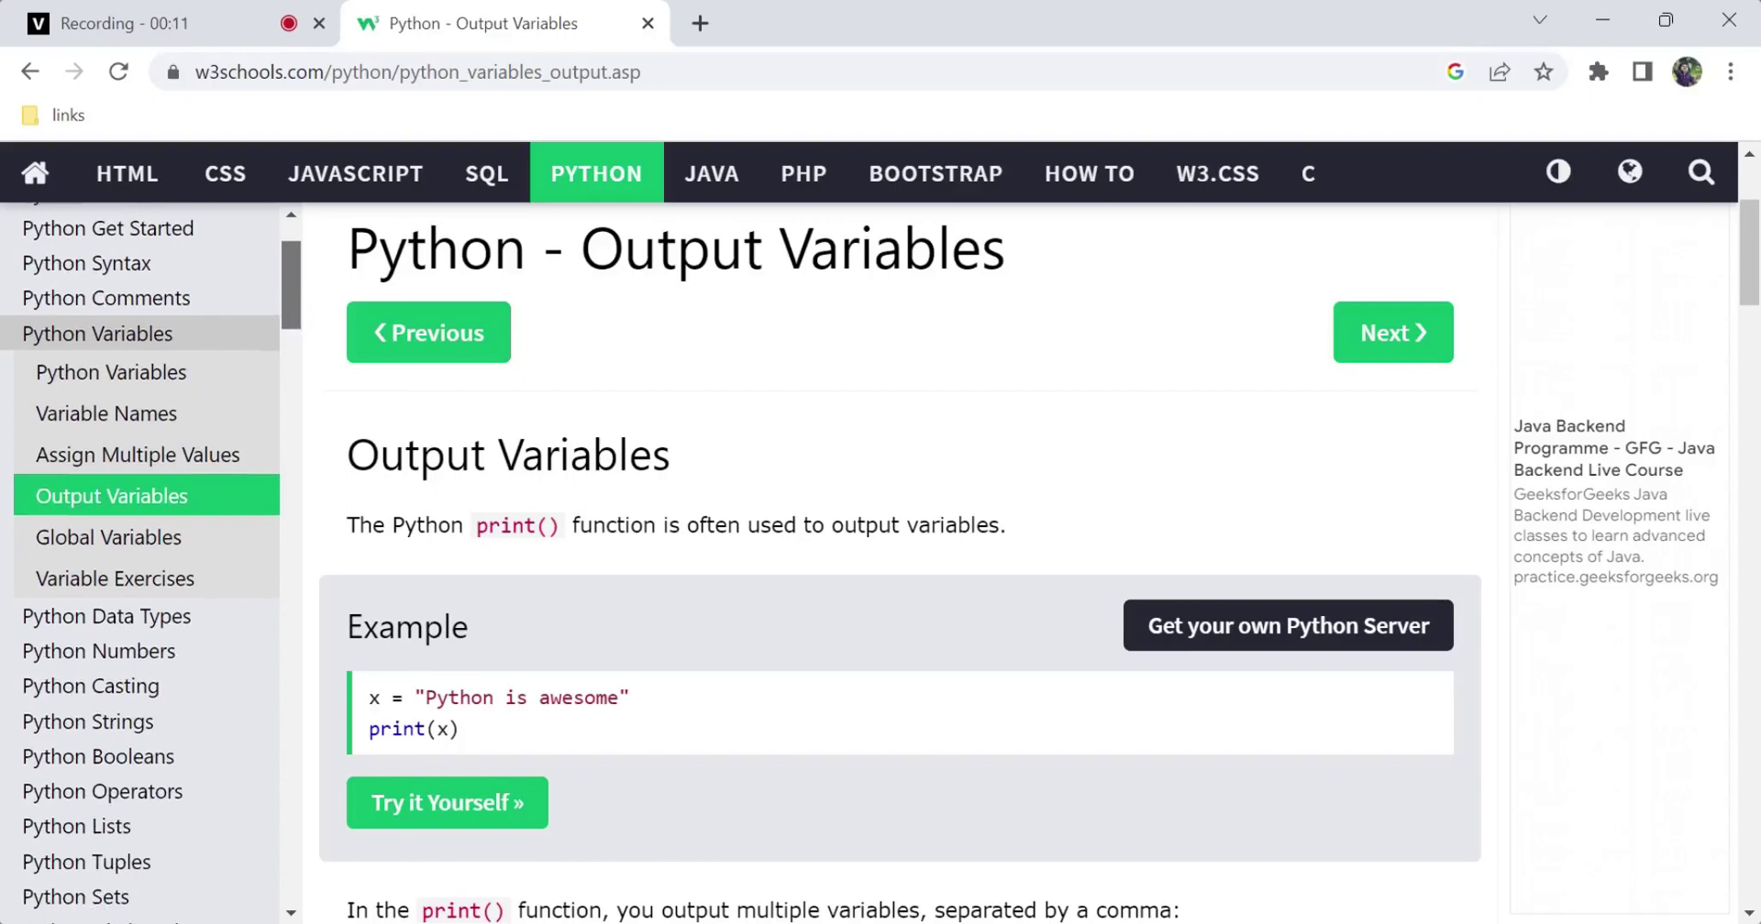
scroll(147, 550, "up", 1)
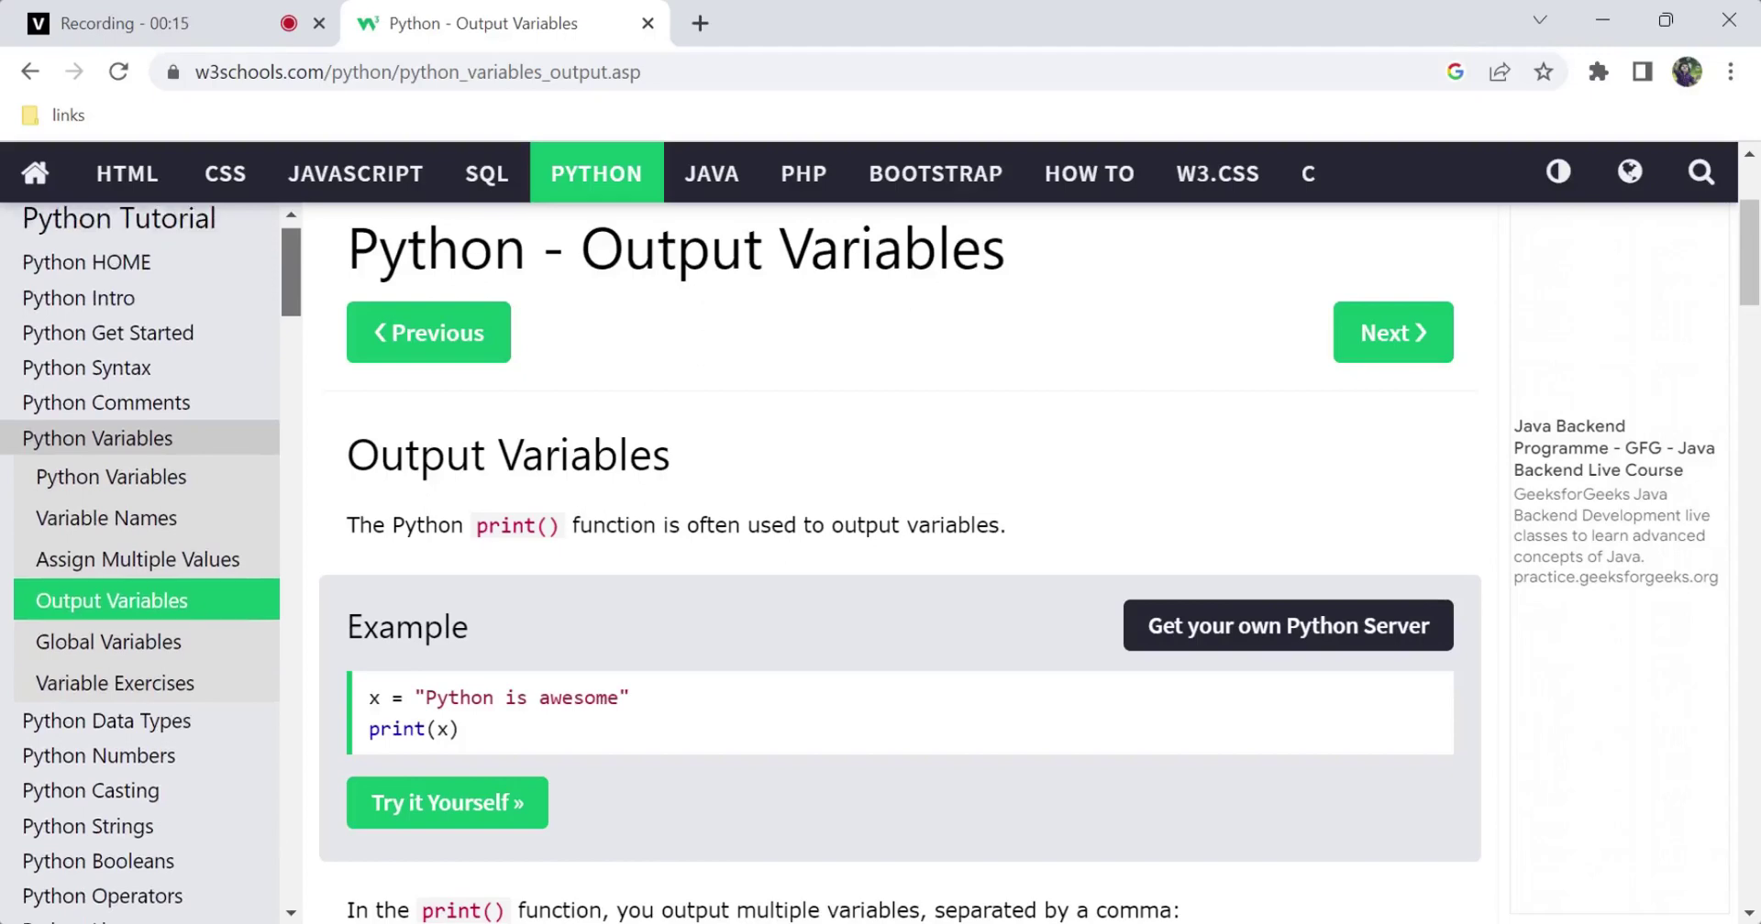
scroll(147, 551, "down", 1)
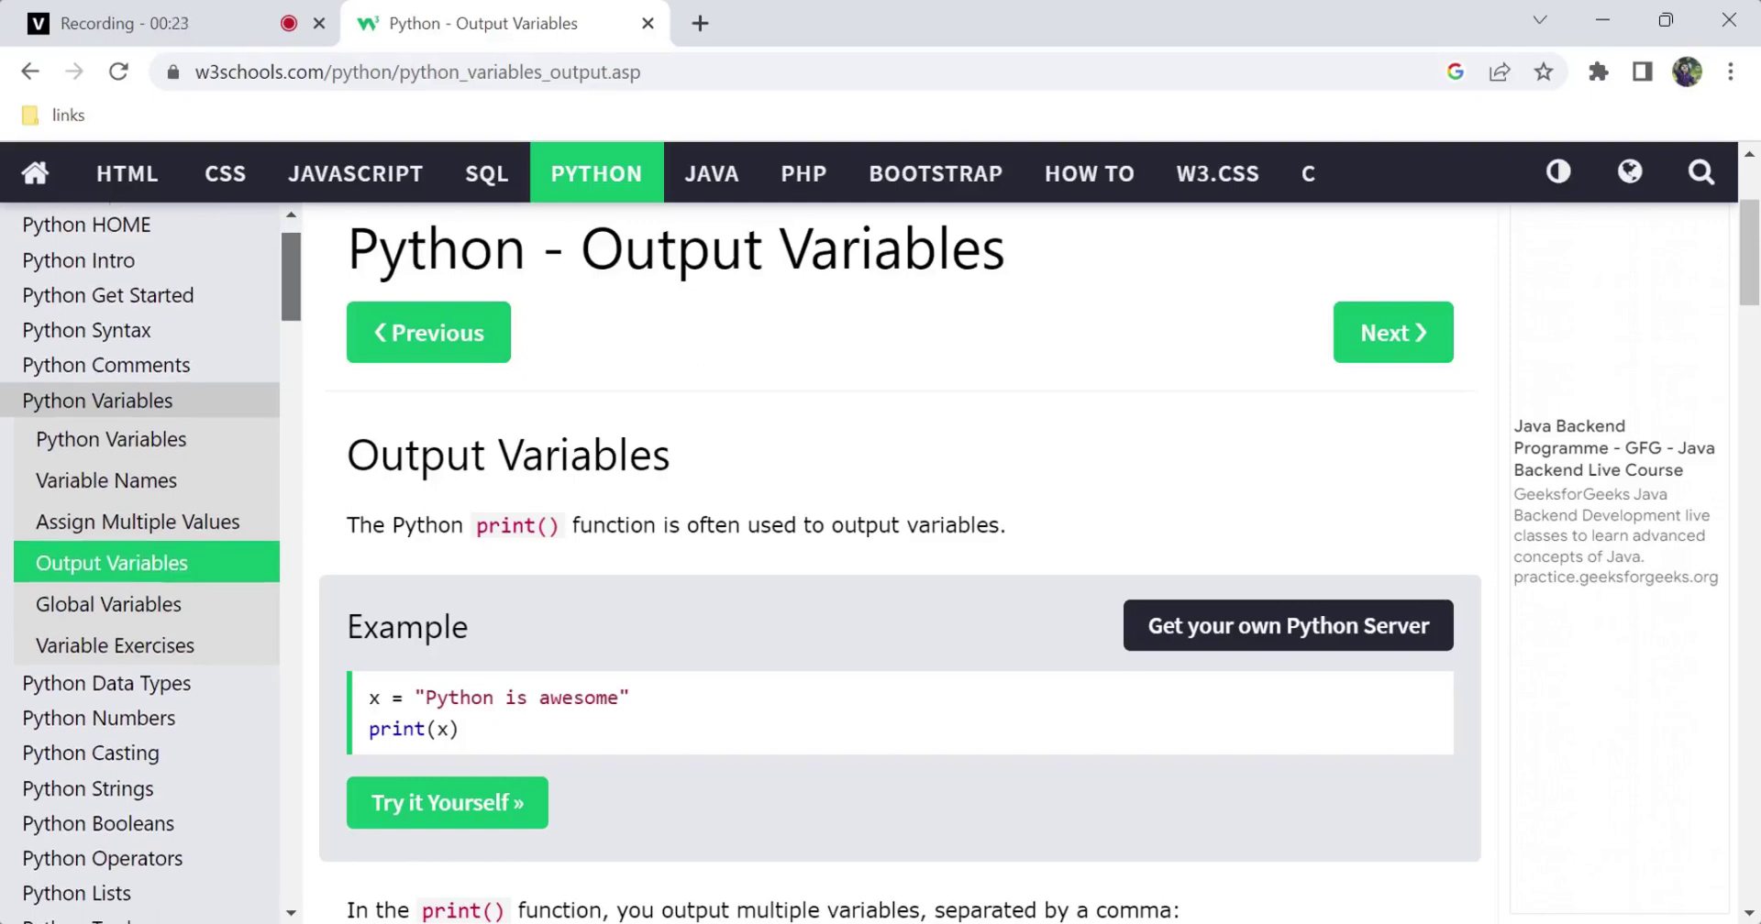
scroll(147, 550, "down", 2)
scroll(147, 550, "up", 4)
scroll(305, 284, "down", 1)
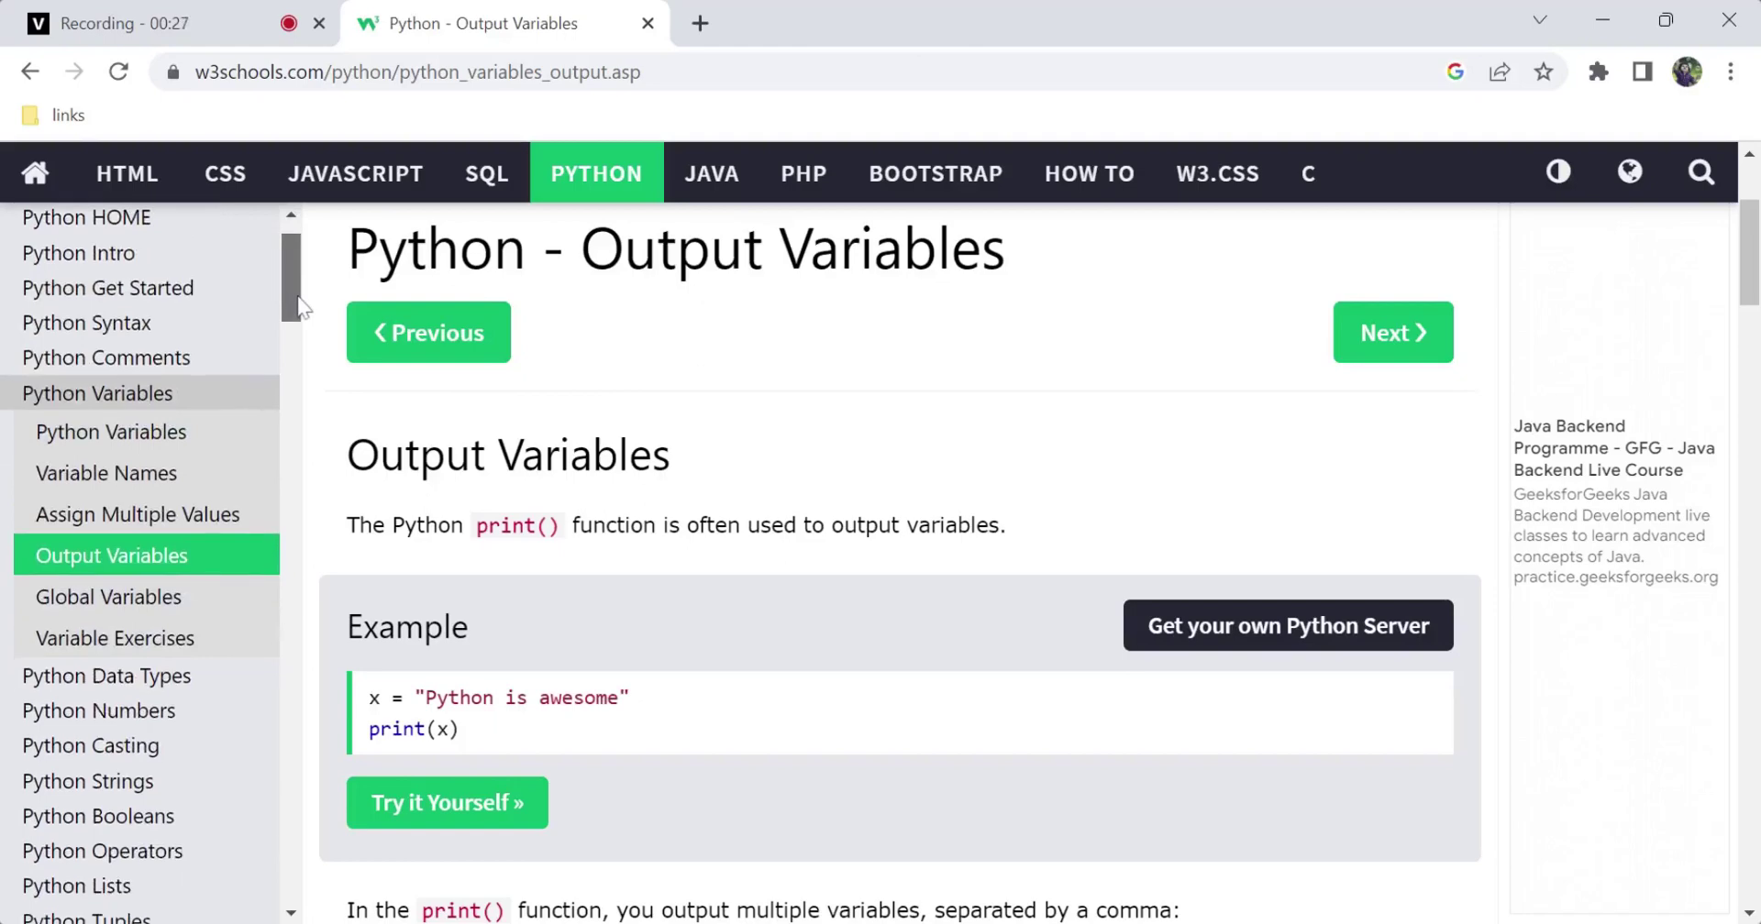
scroll(146, 458, "up", 1)
scroll(147, 551, "up", 1)
scroll(147, 550, "down", 1)
scroll(146, 551, "up", 1)
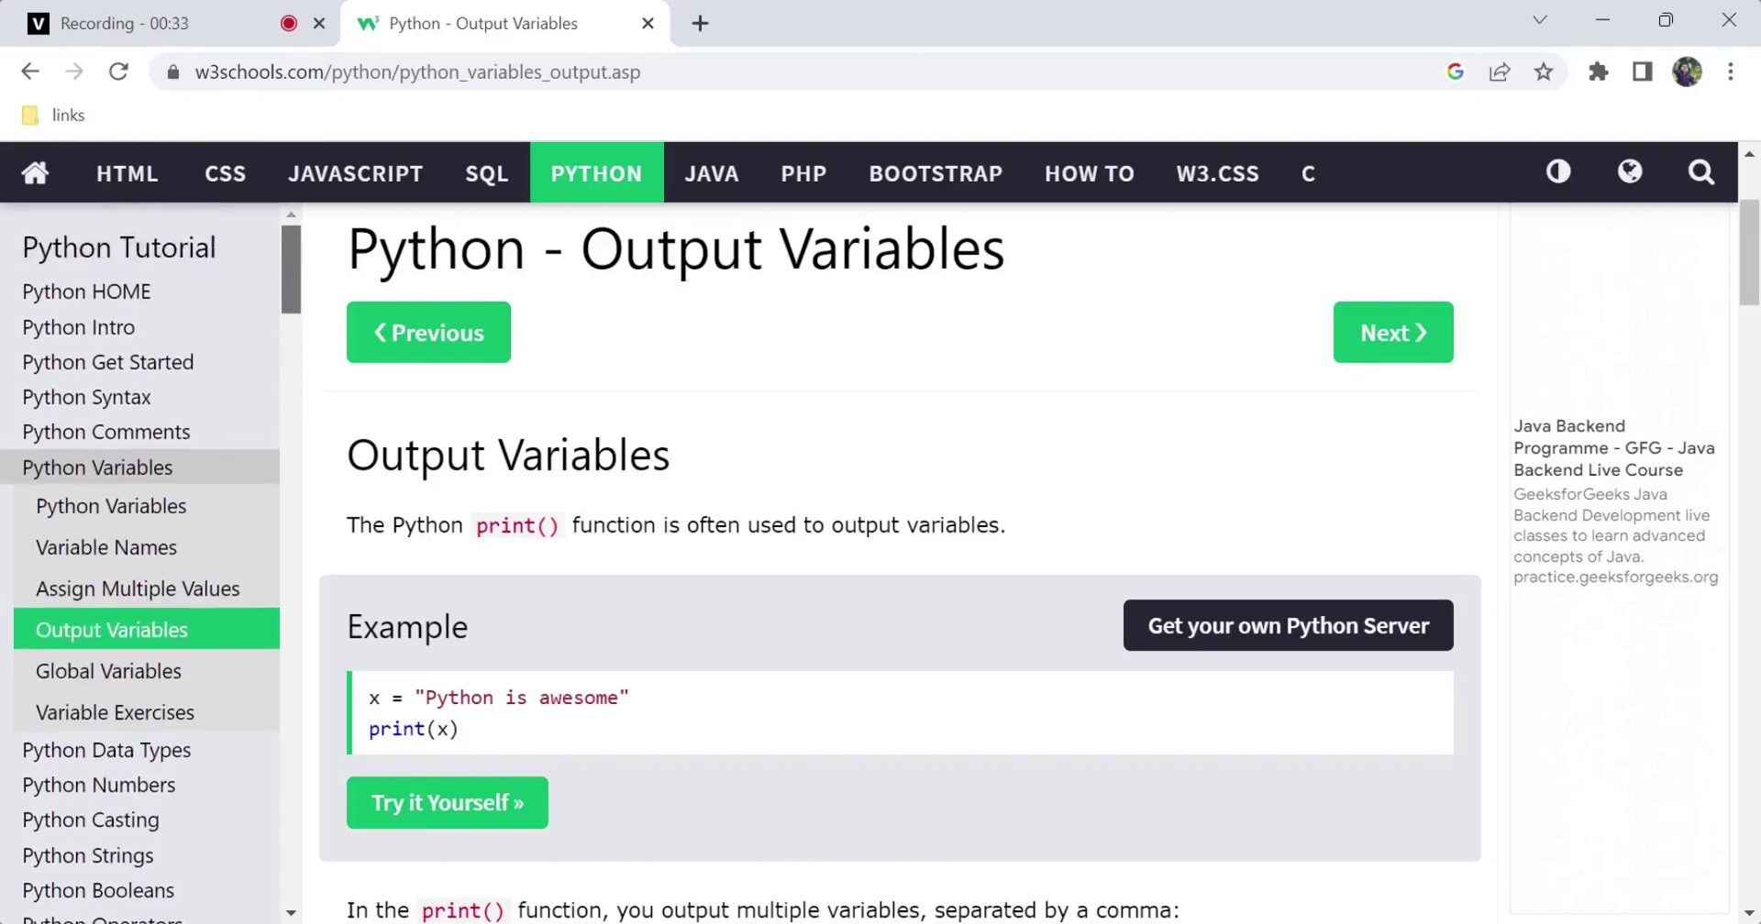
scroll(147, 550, "down", 1)
scroll(146, 550, "up", 1)
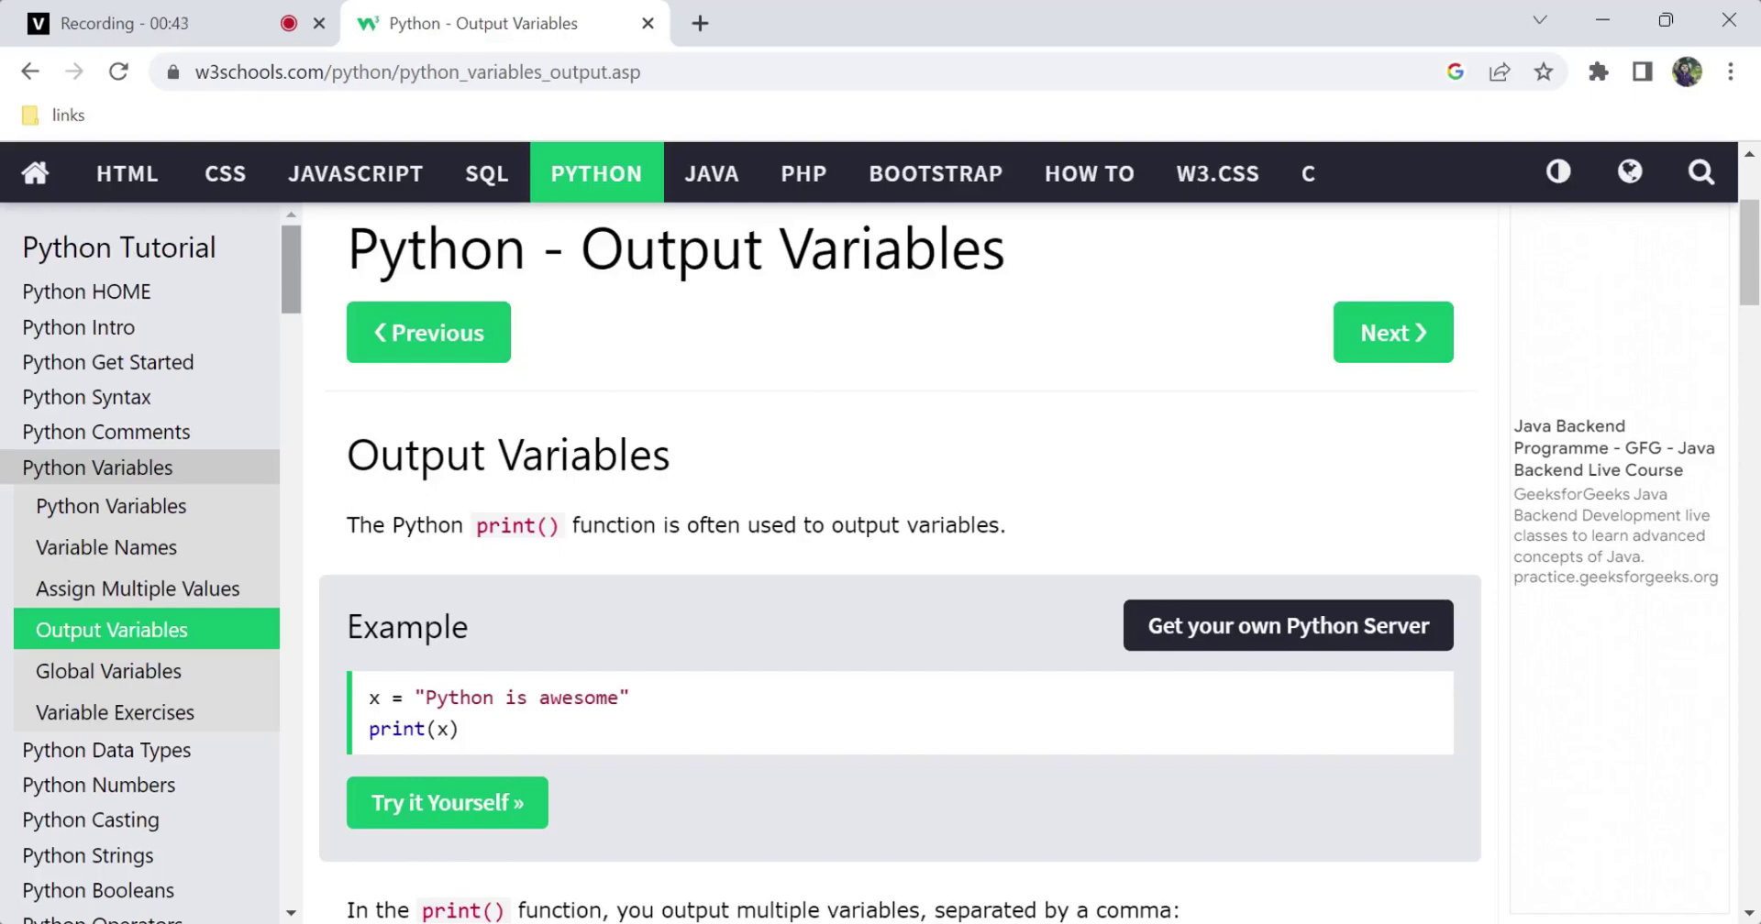
left_click_drag(289, 286, 290, 301)
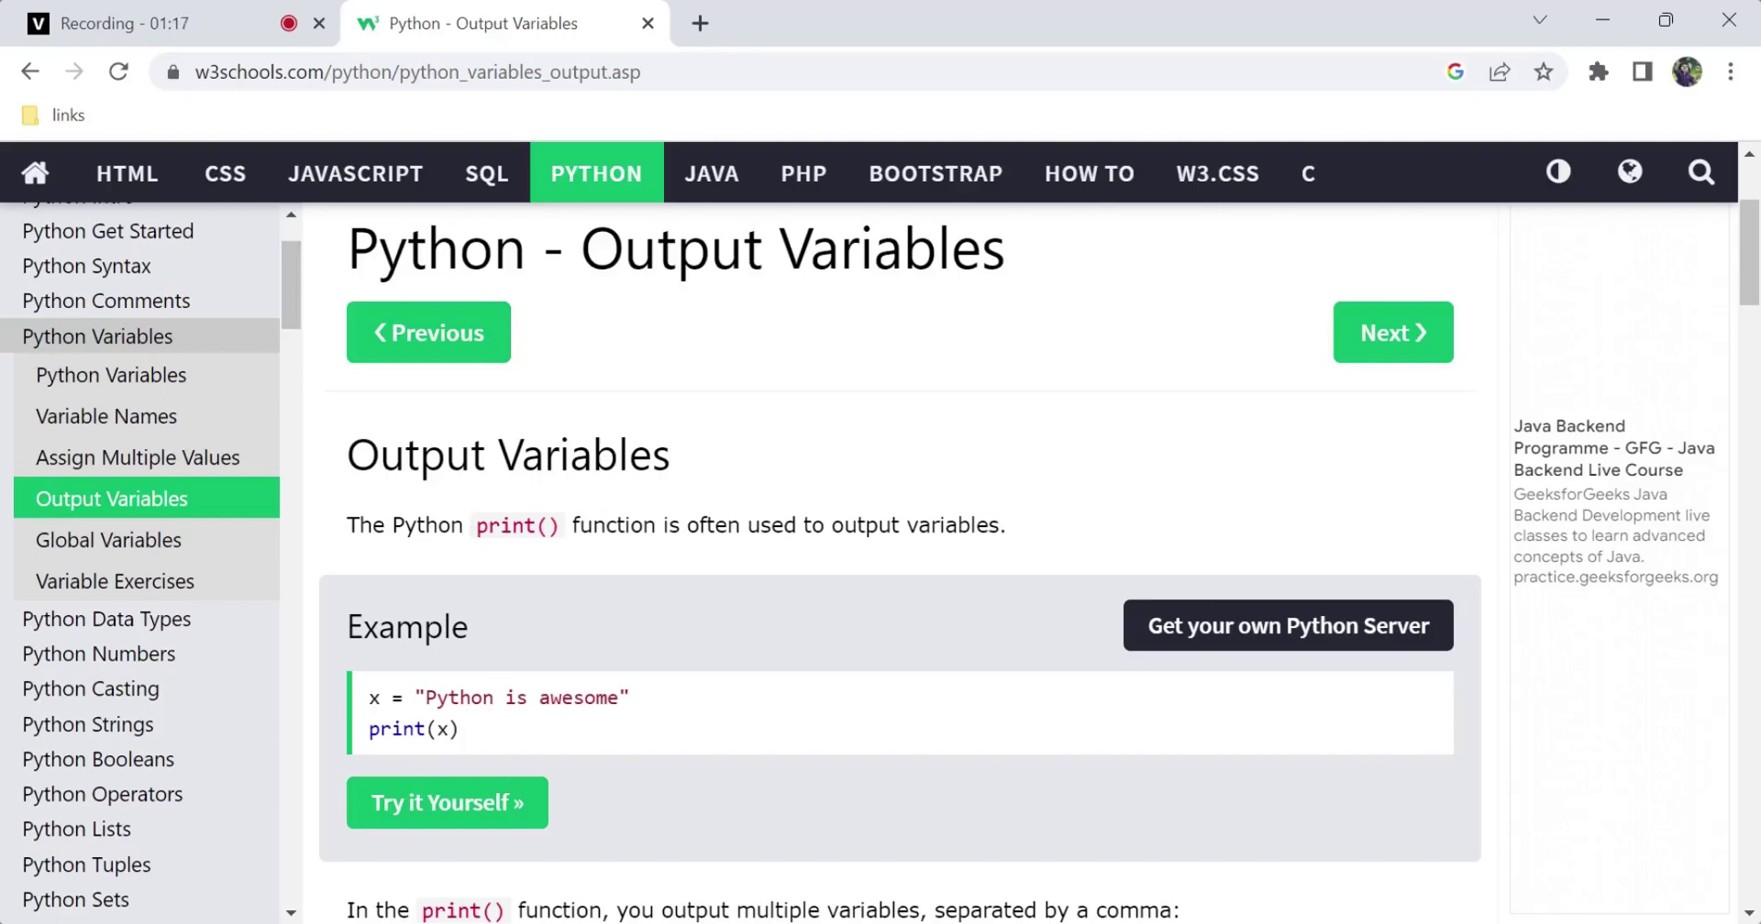
- Open the first Output Variables example, which prints x as "Python is awesome", in the Tryit editor
left_click_drag(476, 525, 570, 527)
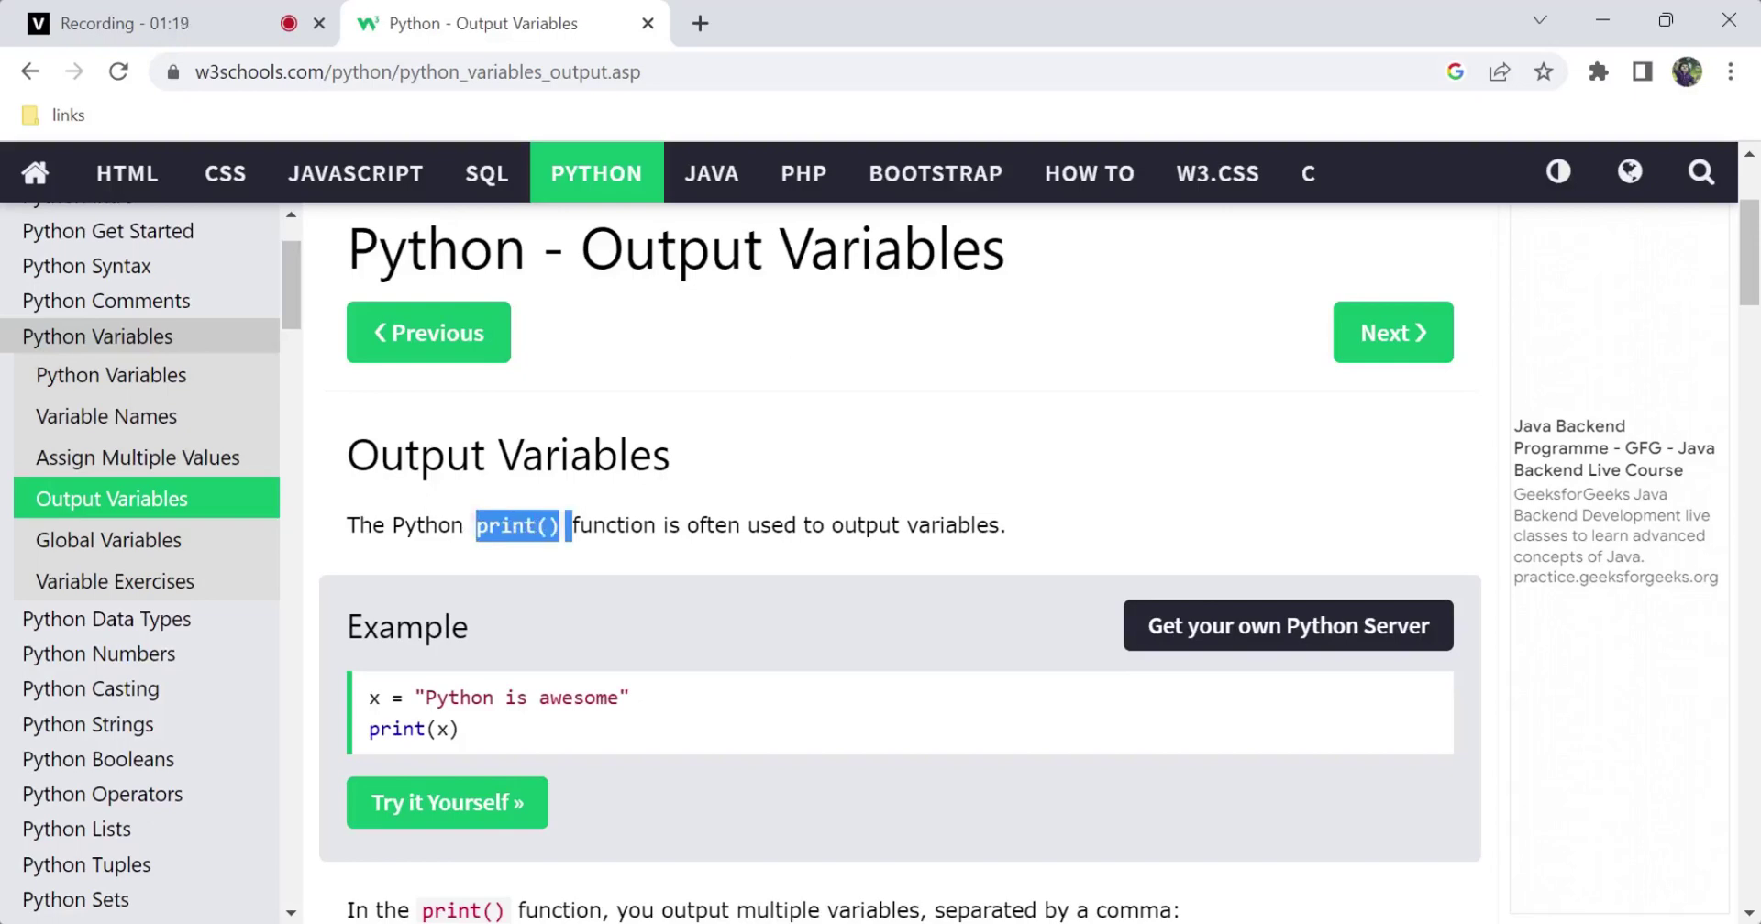
left_click(808, 557)
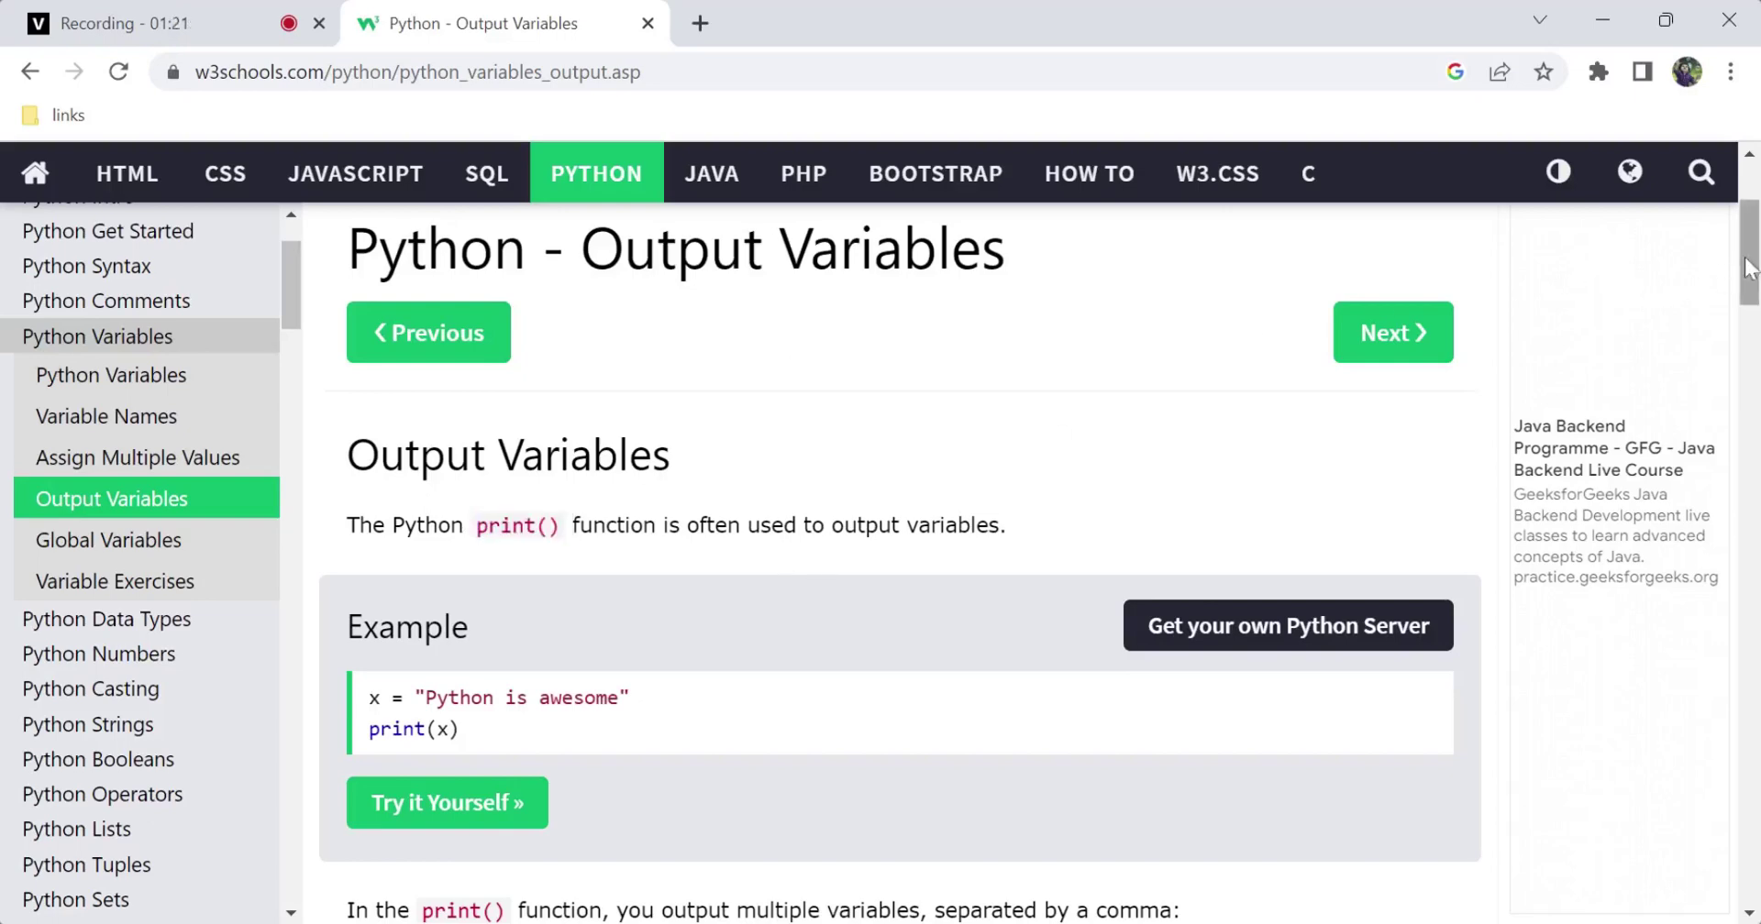
left_click_drag(1750, 269, 1750, 307)
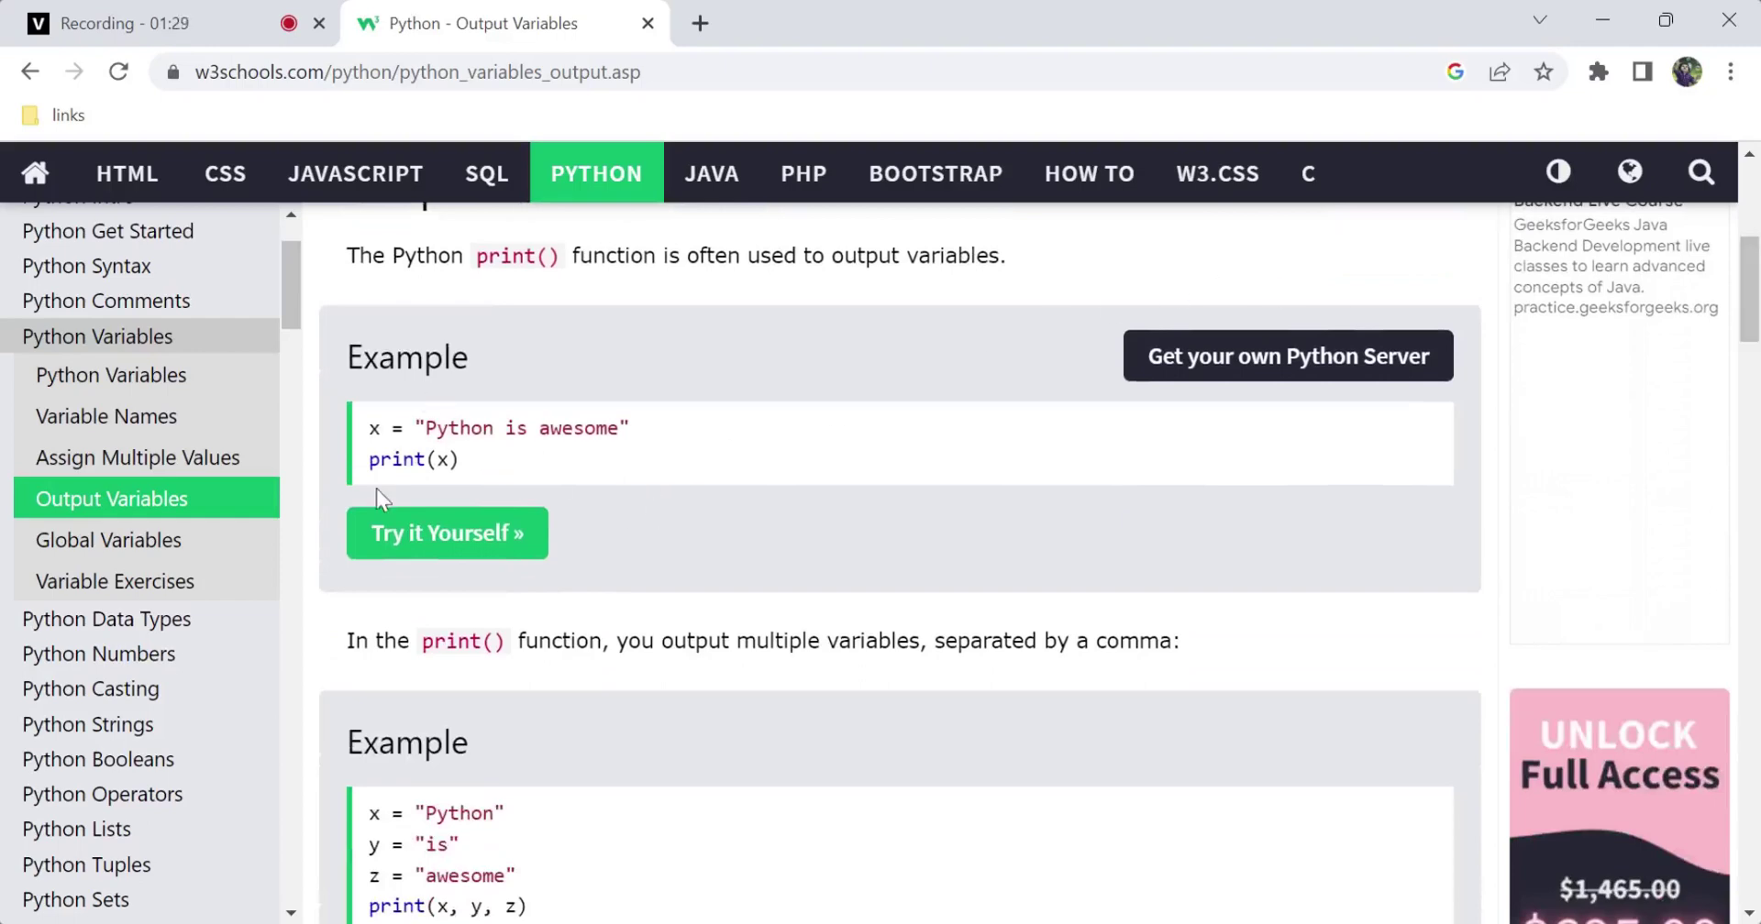
double_click(396, 458)
left_click(548, 503)
left_click(462, 532)
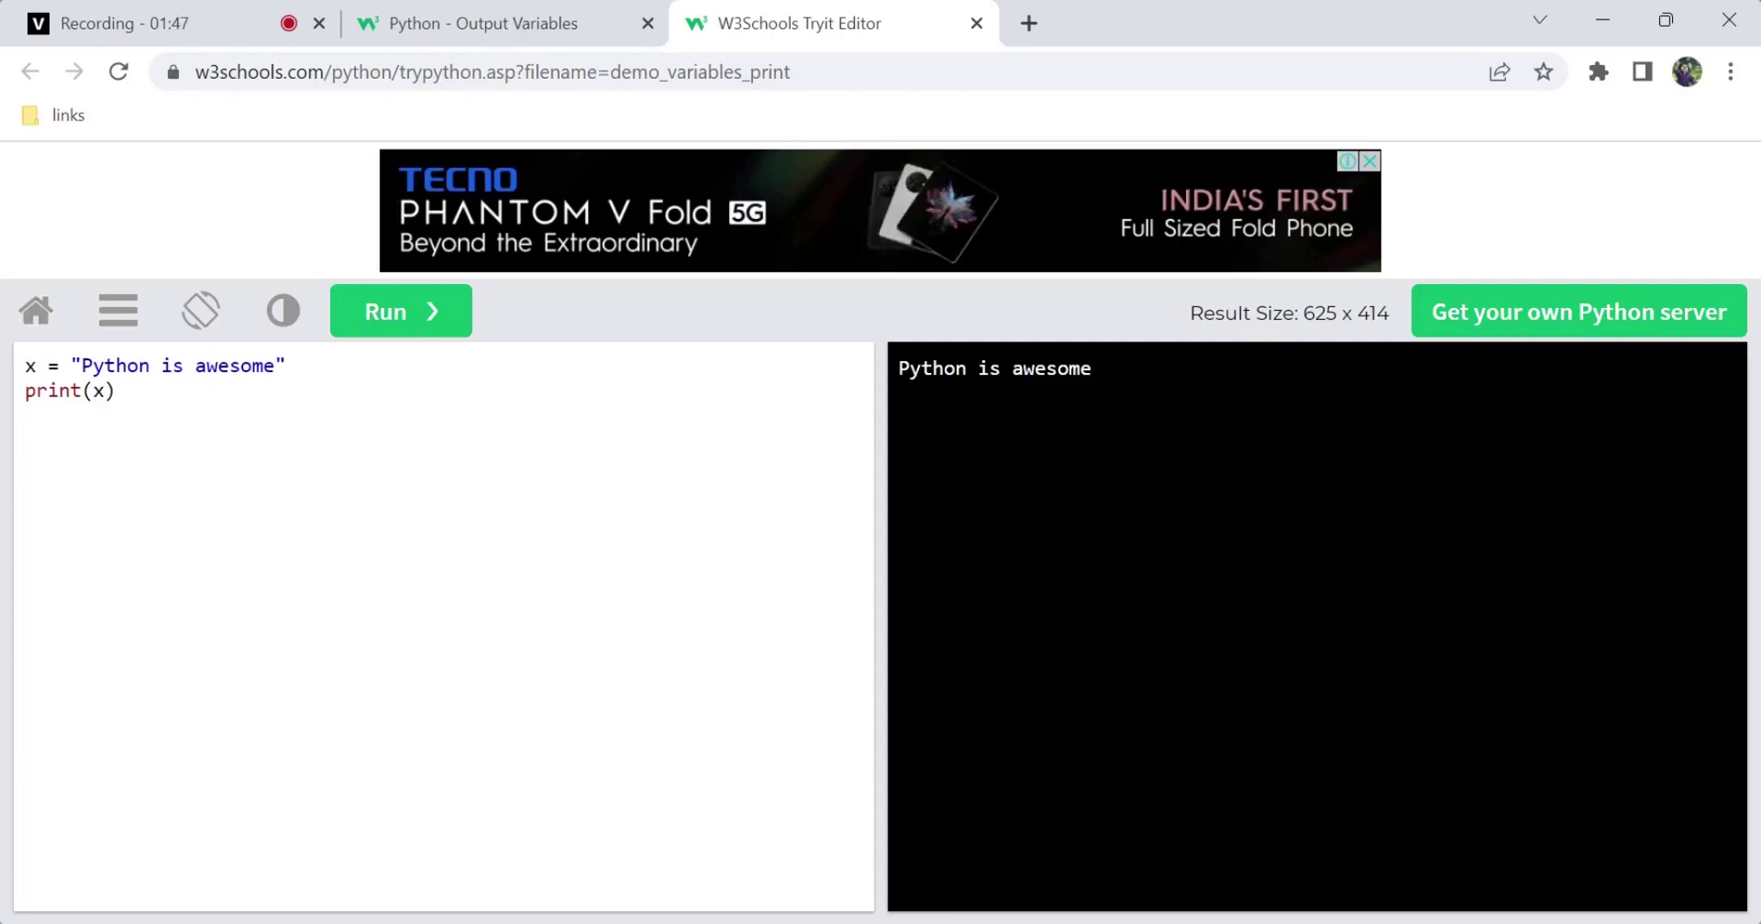
- Compare the print(x) line of the example code with its output
double_click(52, 391)
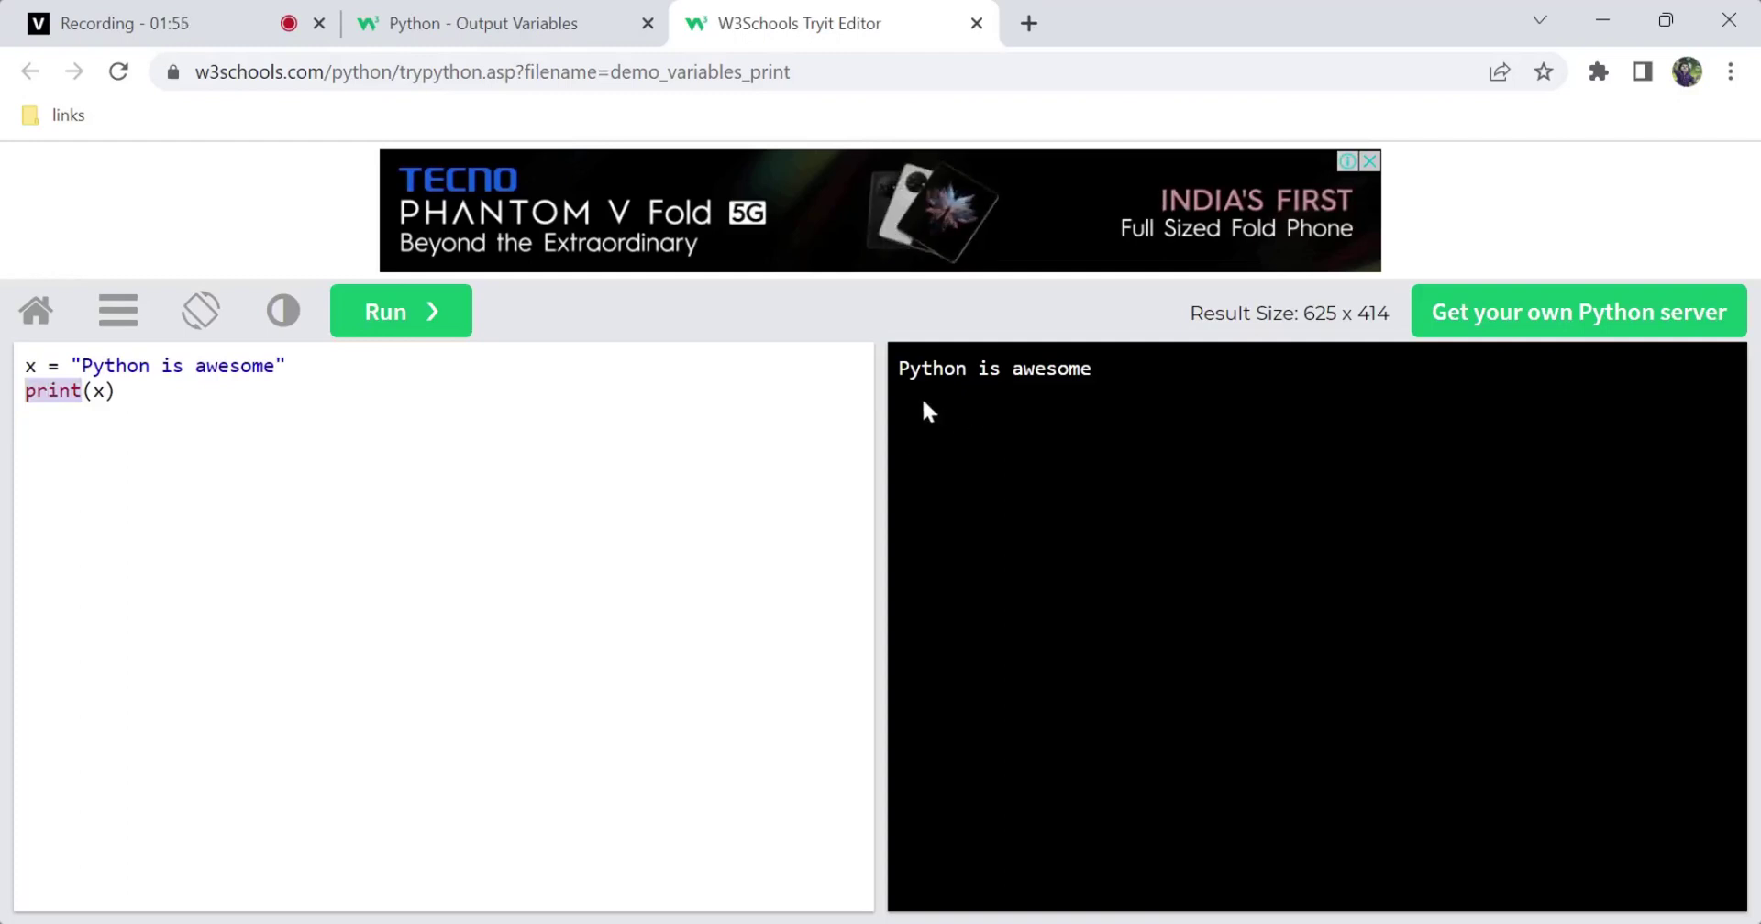
left_click_drag(897, 369, 1103, 382)
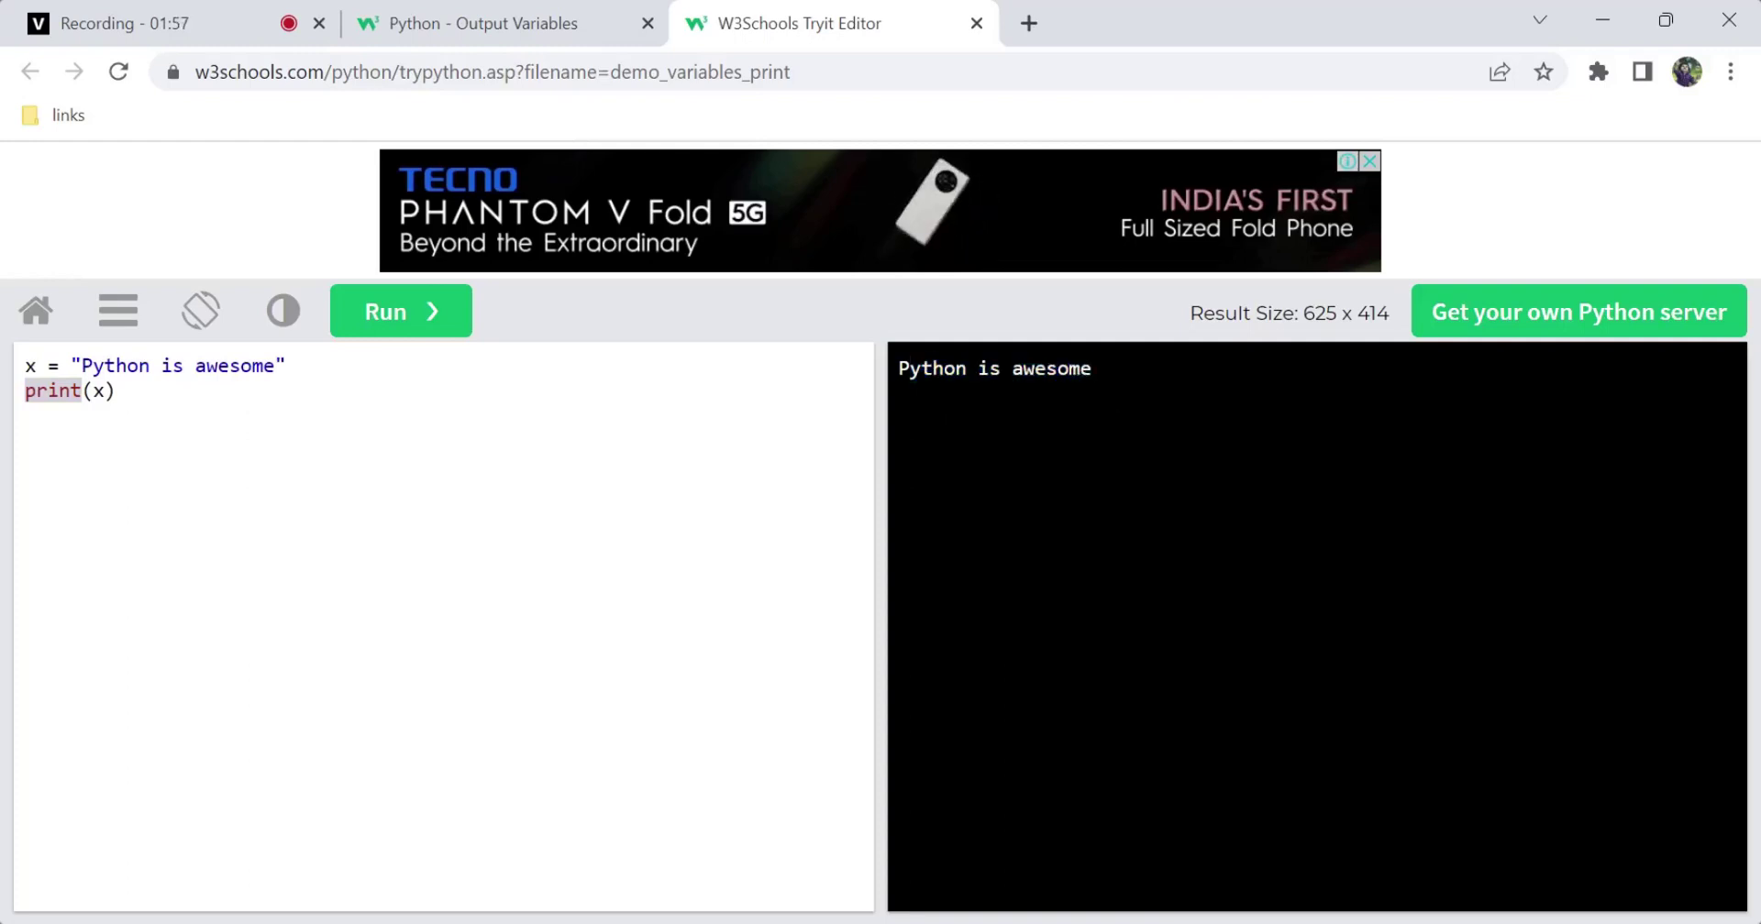
left_click(106, 391)
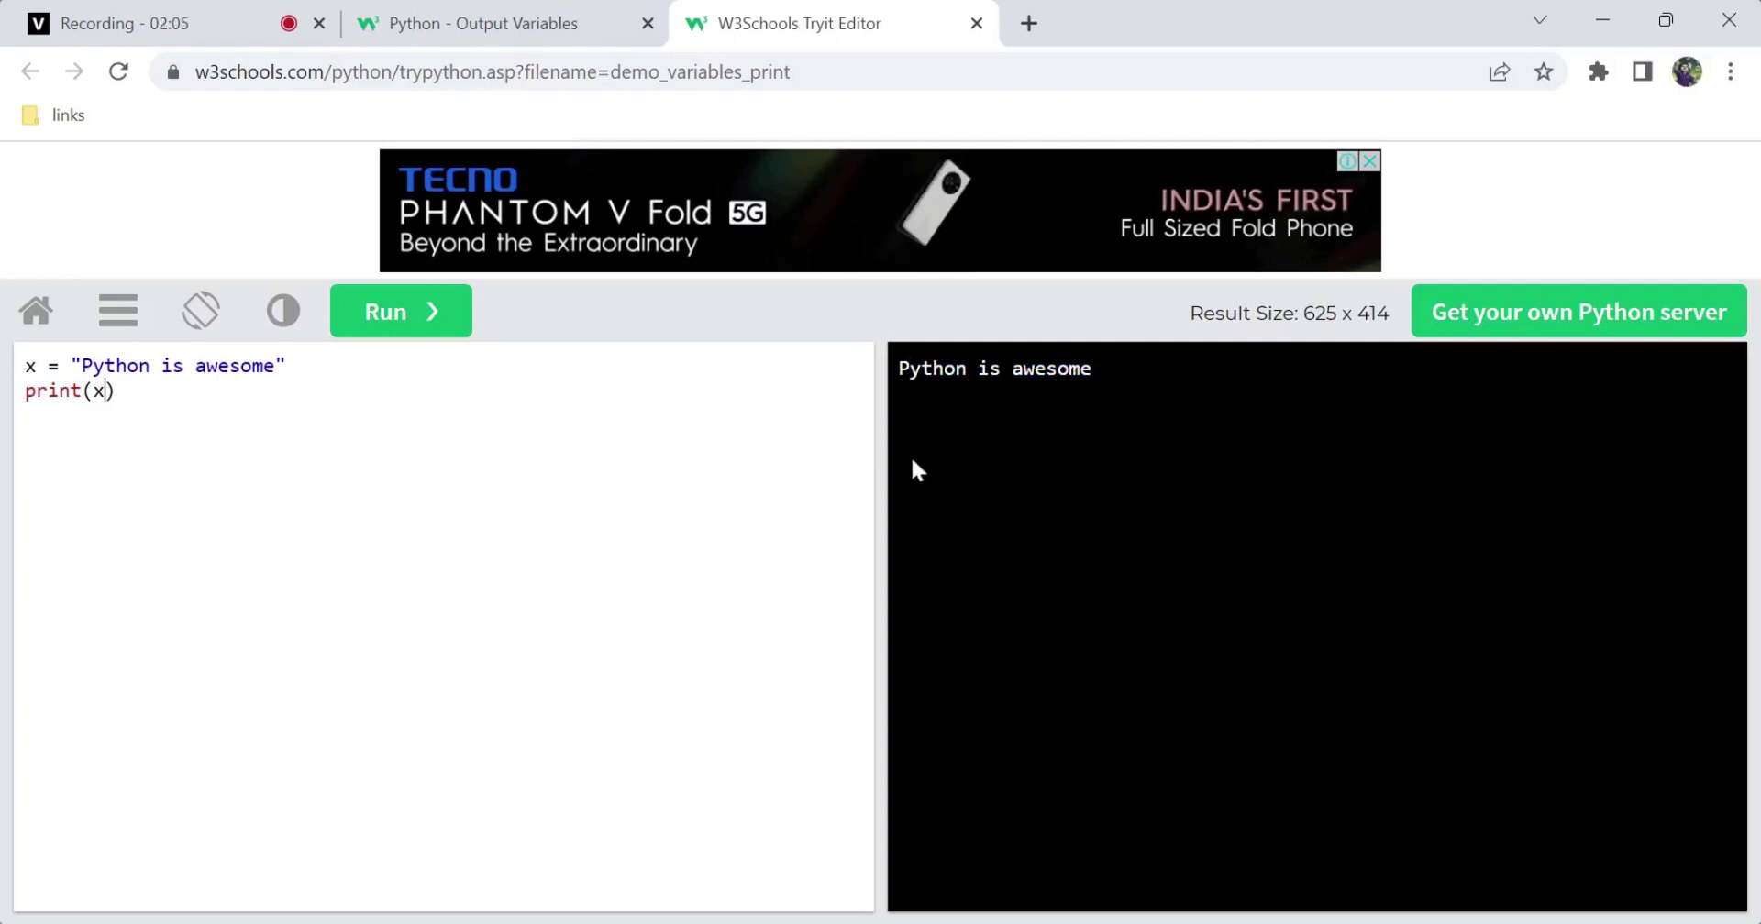
- Return to the Output Variables tutorial page and open the print(x, y, z) example in the Tryit editor
left_click(491, 3)
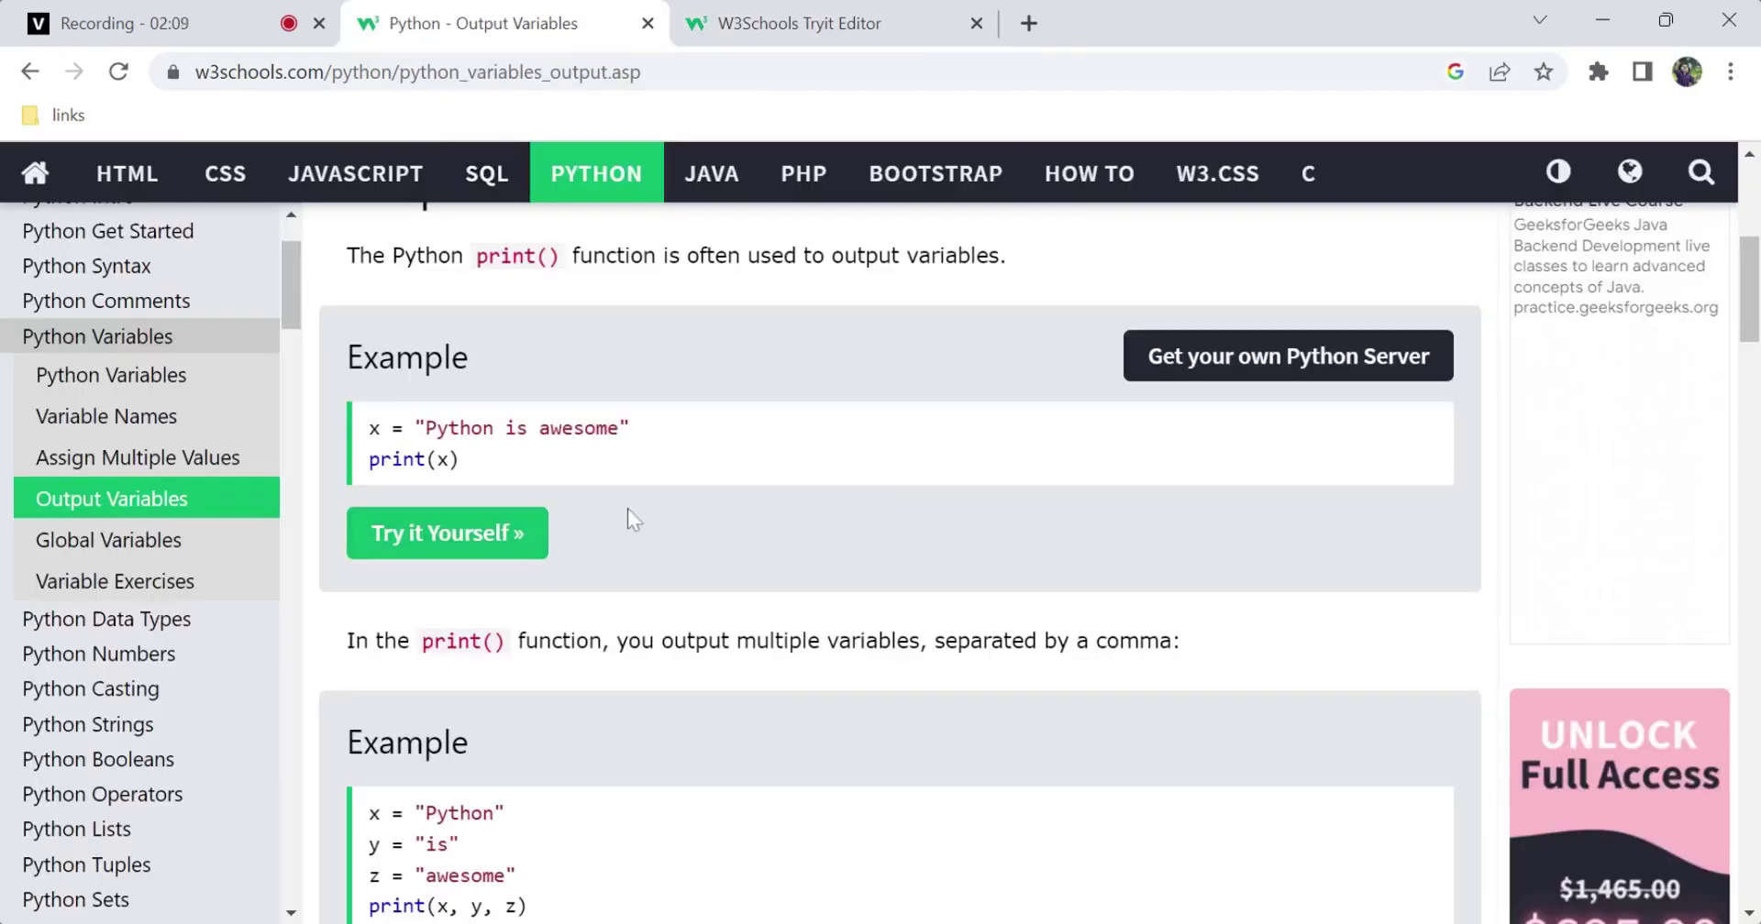
scroll(627, 510, "down", 2)
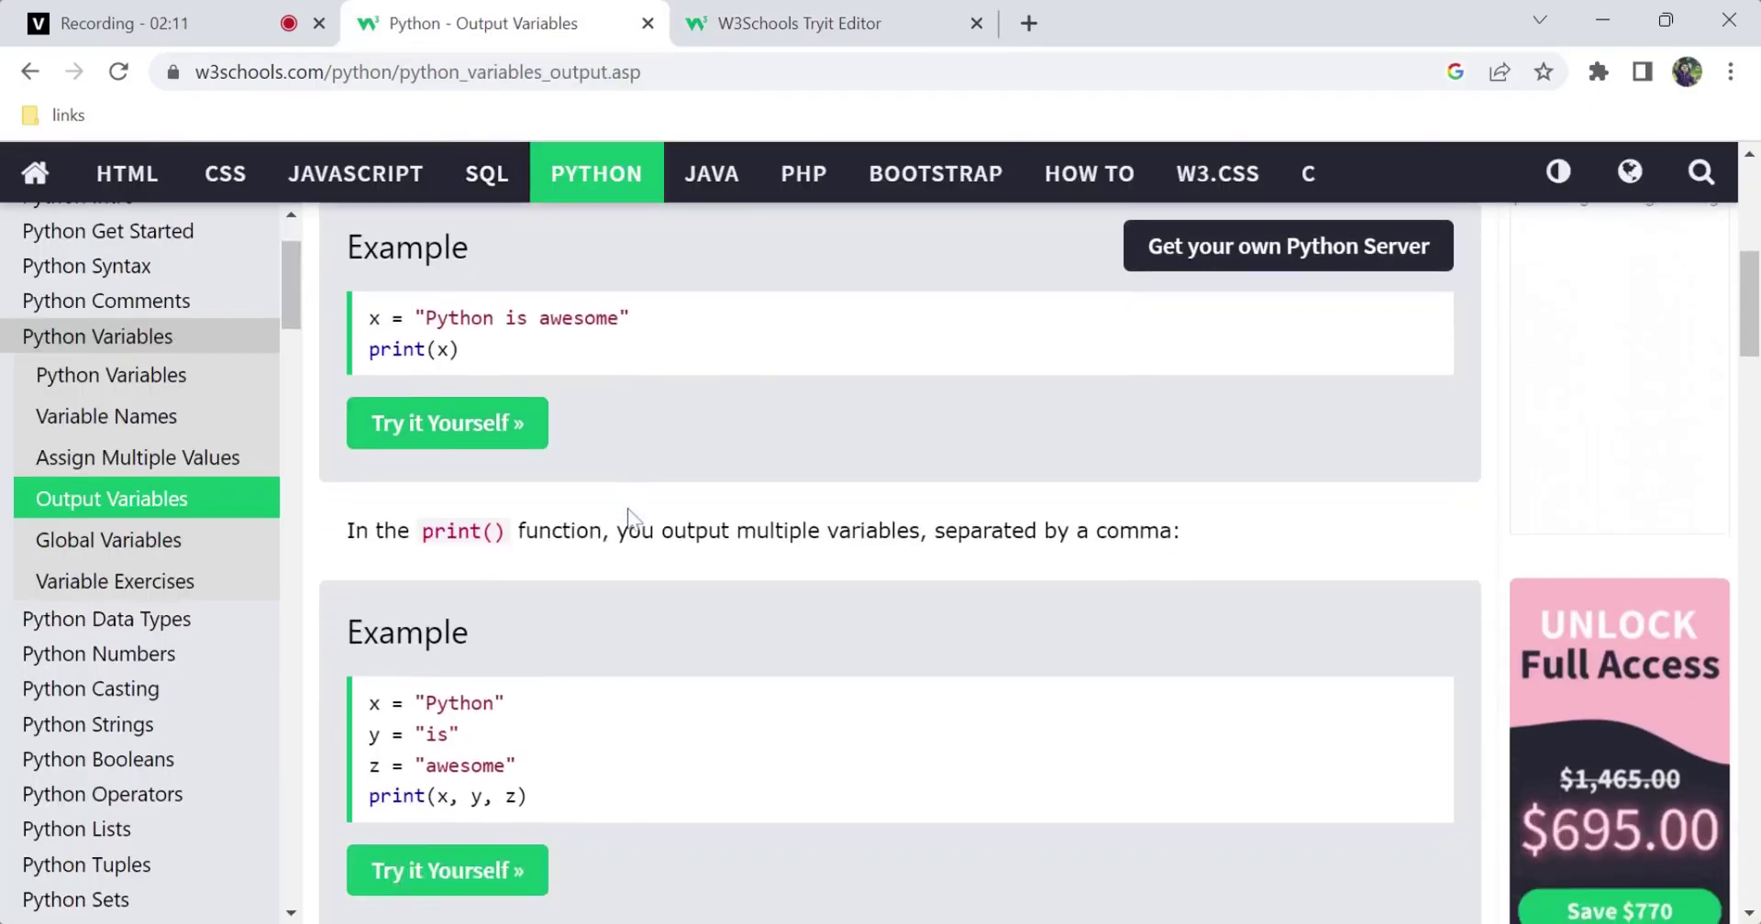
scroll(900, 550, "down", 1)
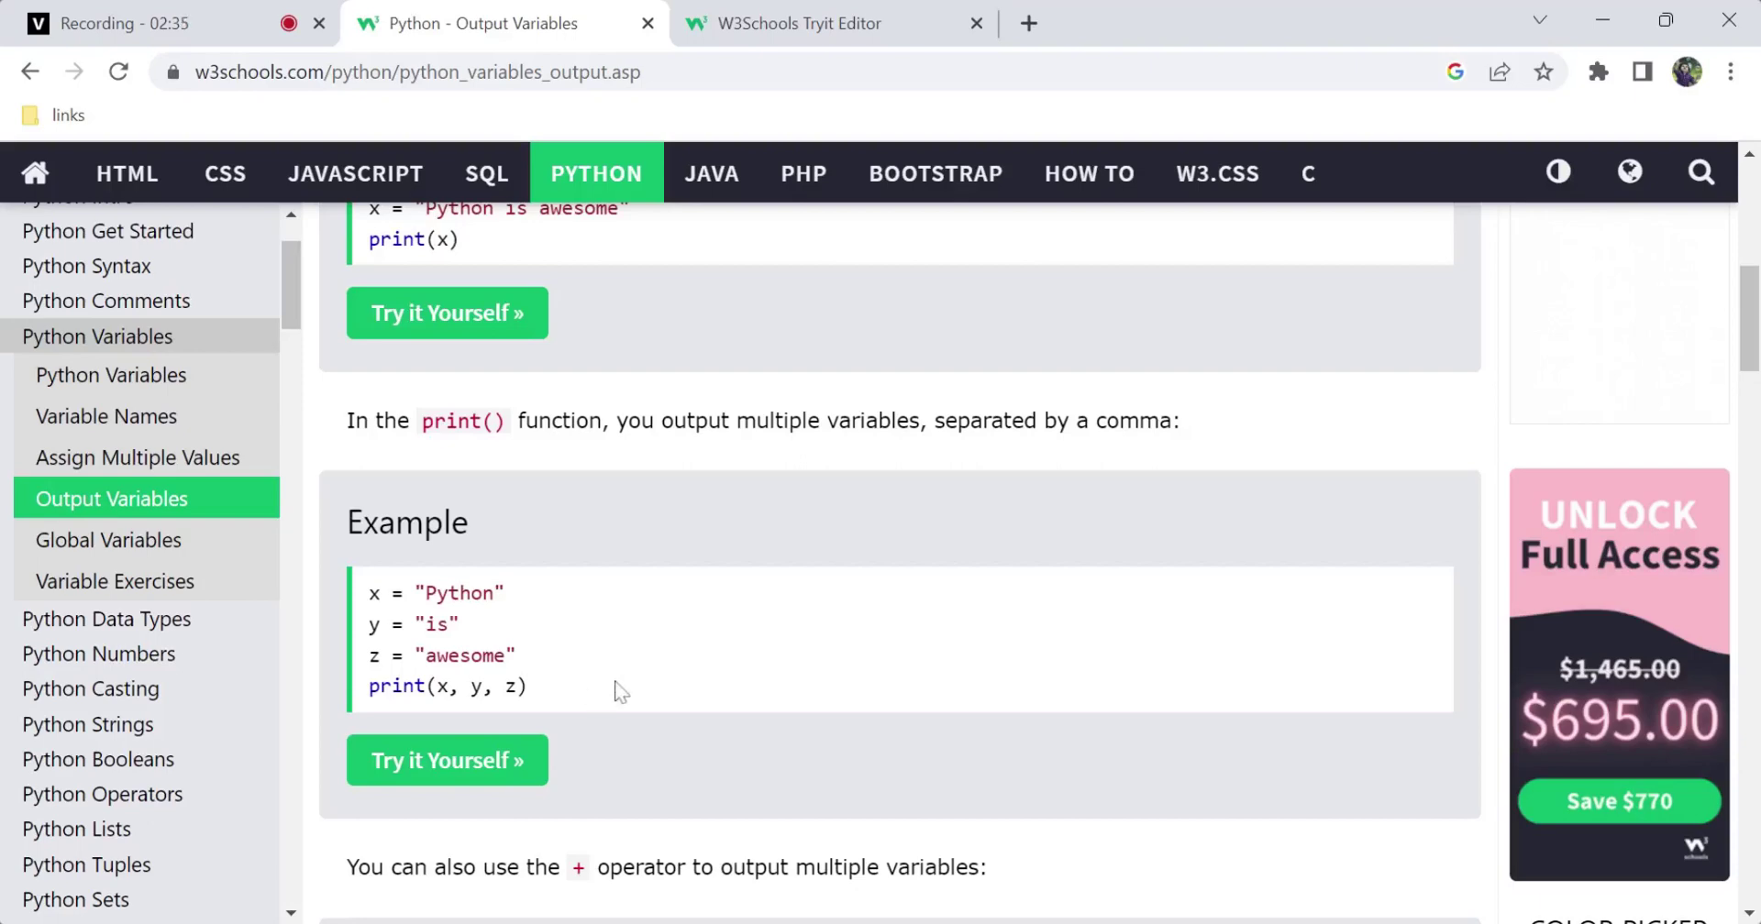
left_click(471, 769)
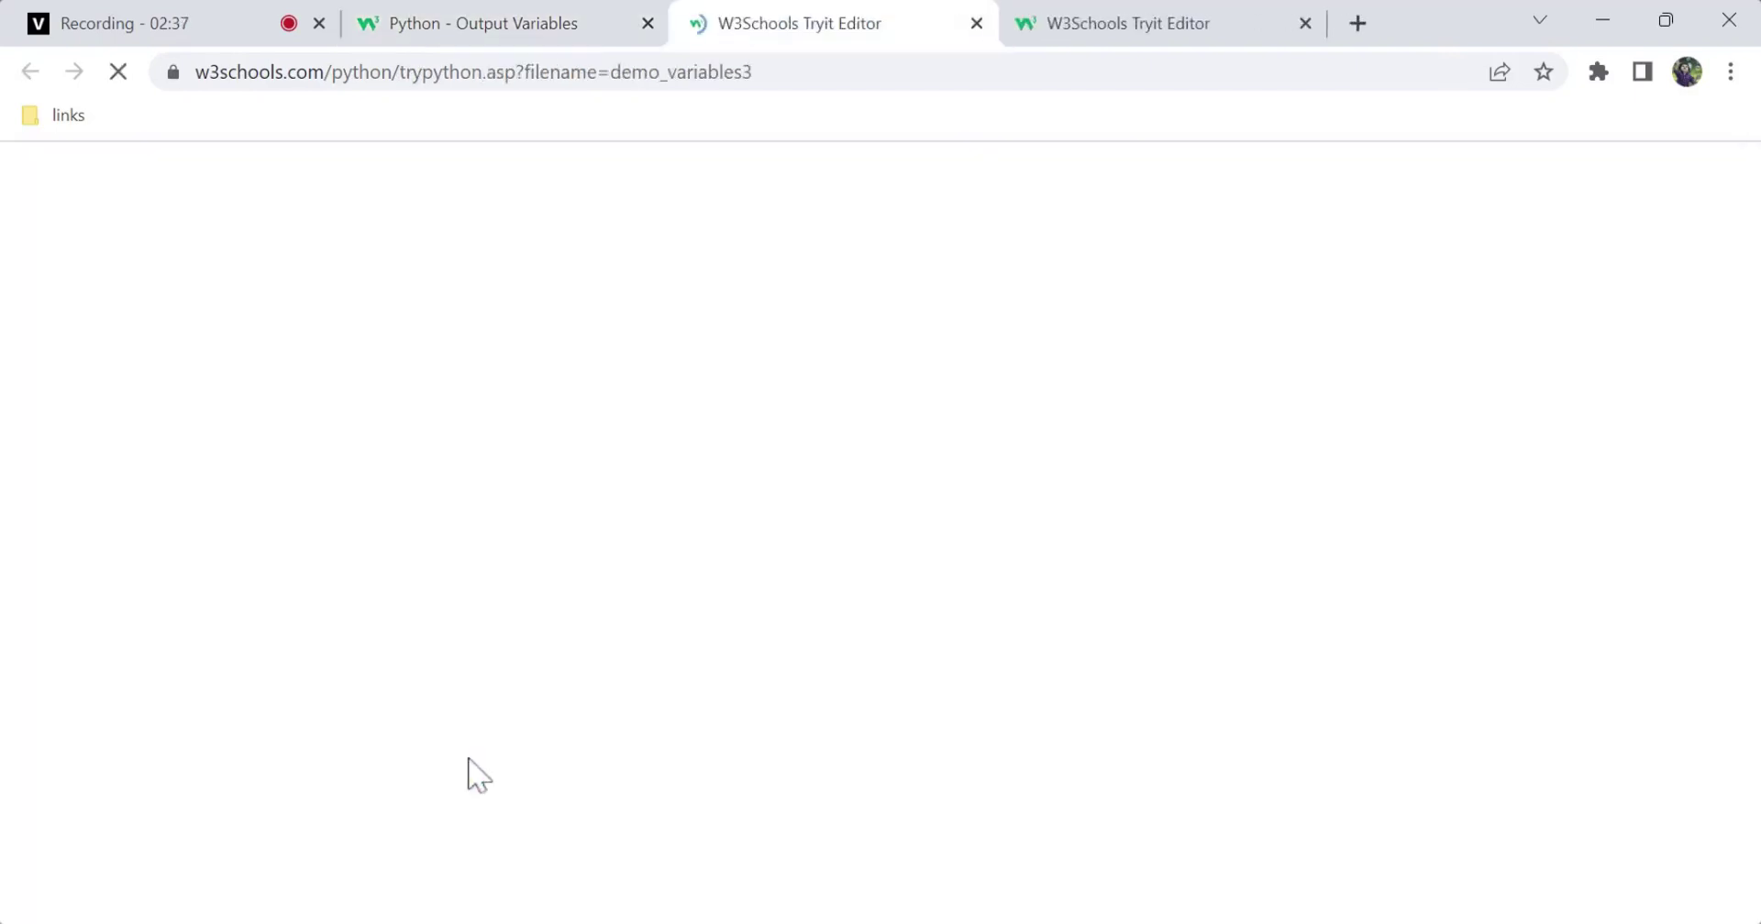
- Read the tutorial sentence on outputting comma-separated variables and view the print(x, y, z) example's code and output
left_click(537, 20)
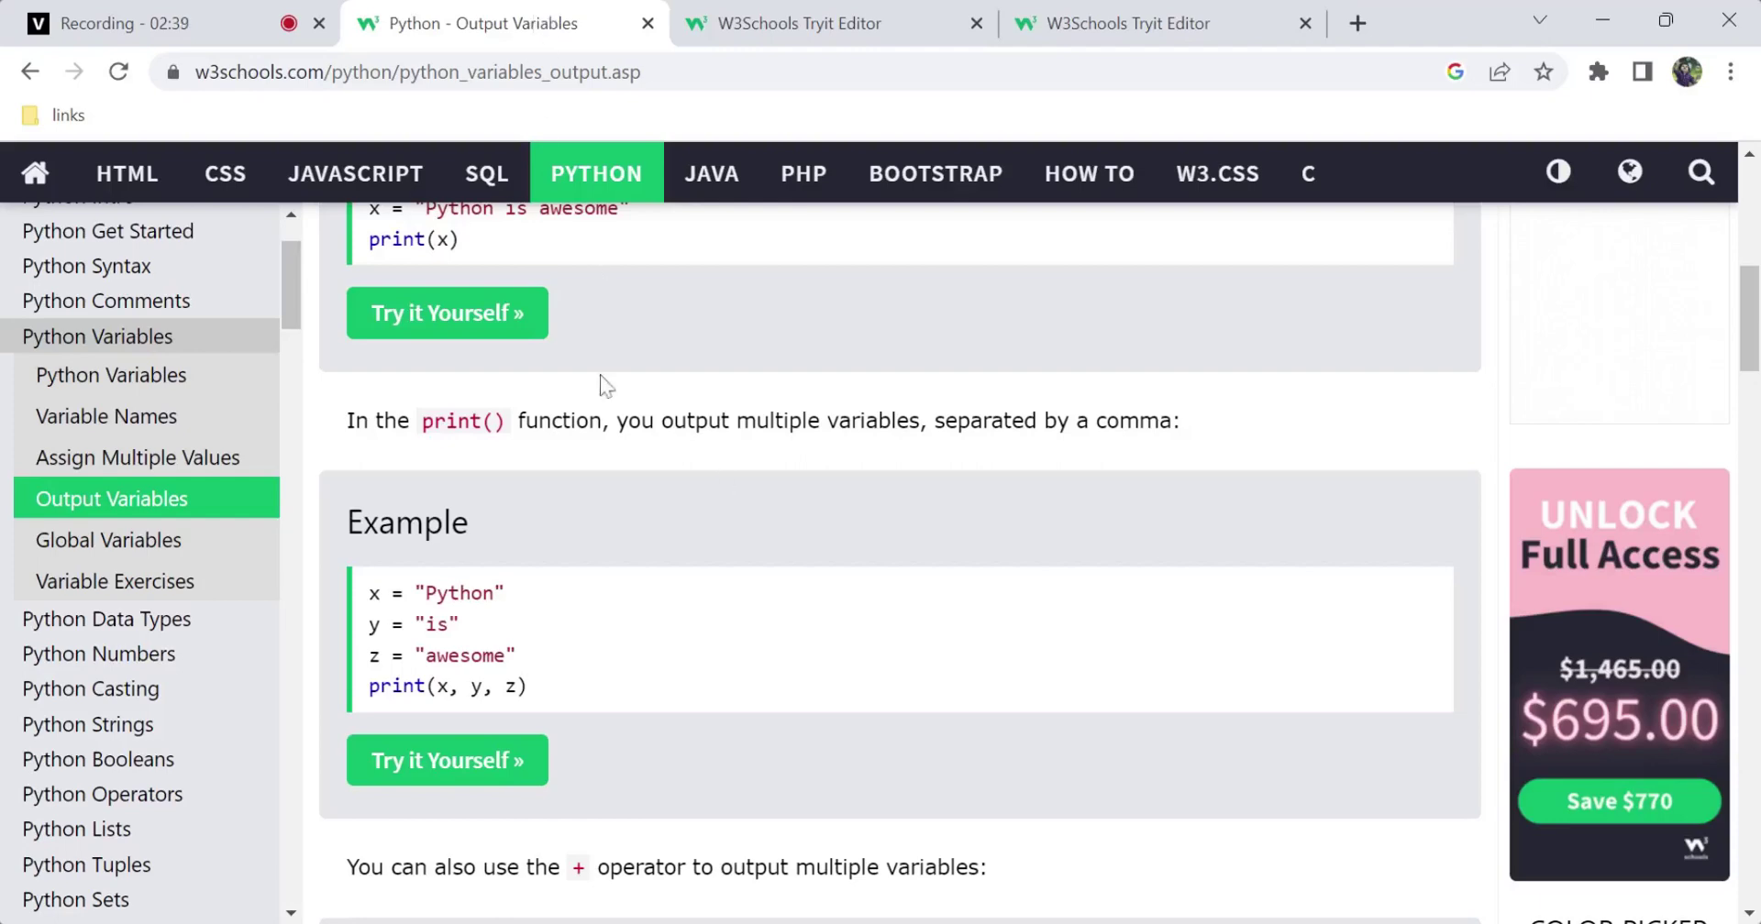
left_click_drag(640, 420, 1212, 421)
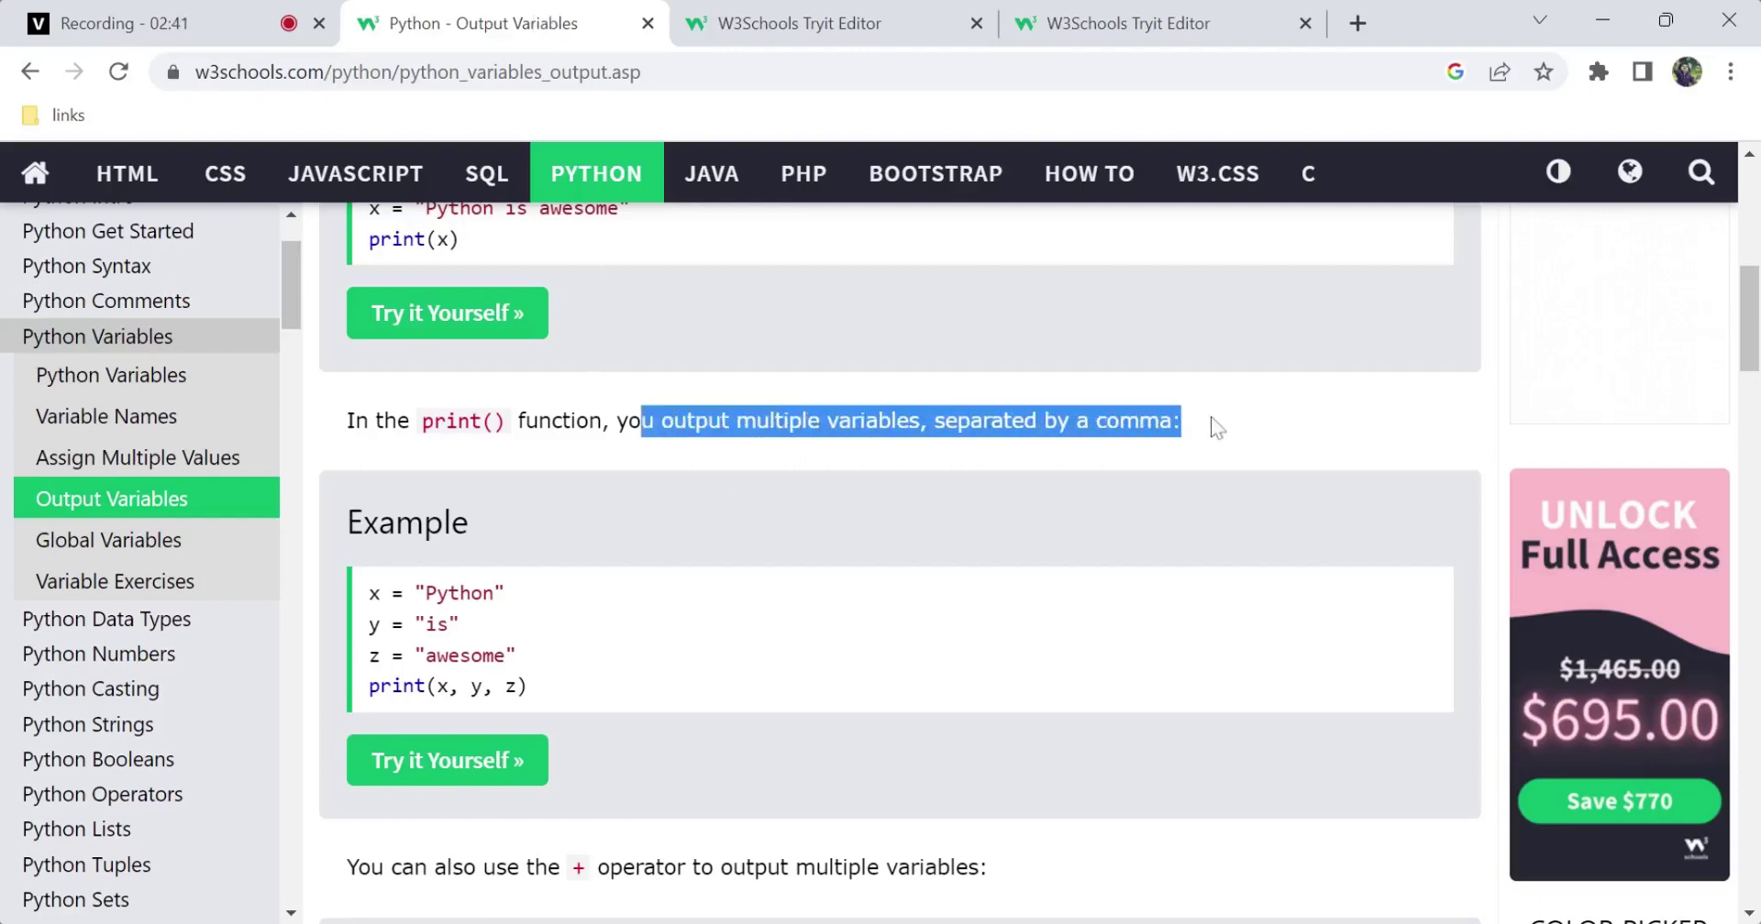
left_click(1213, 423)
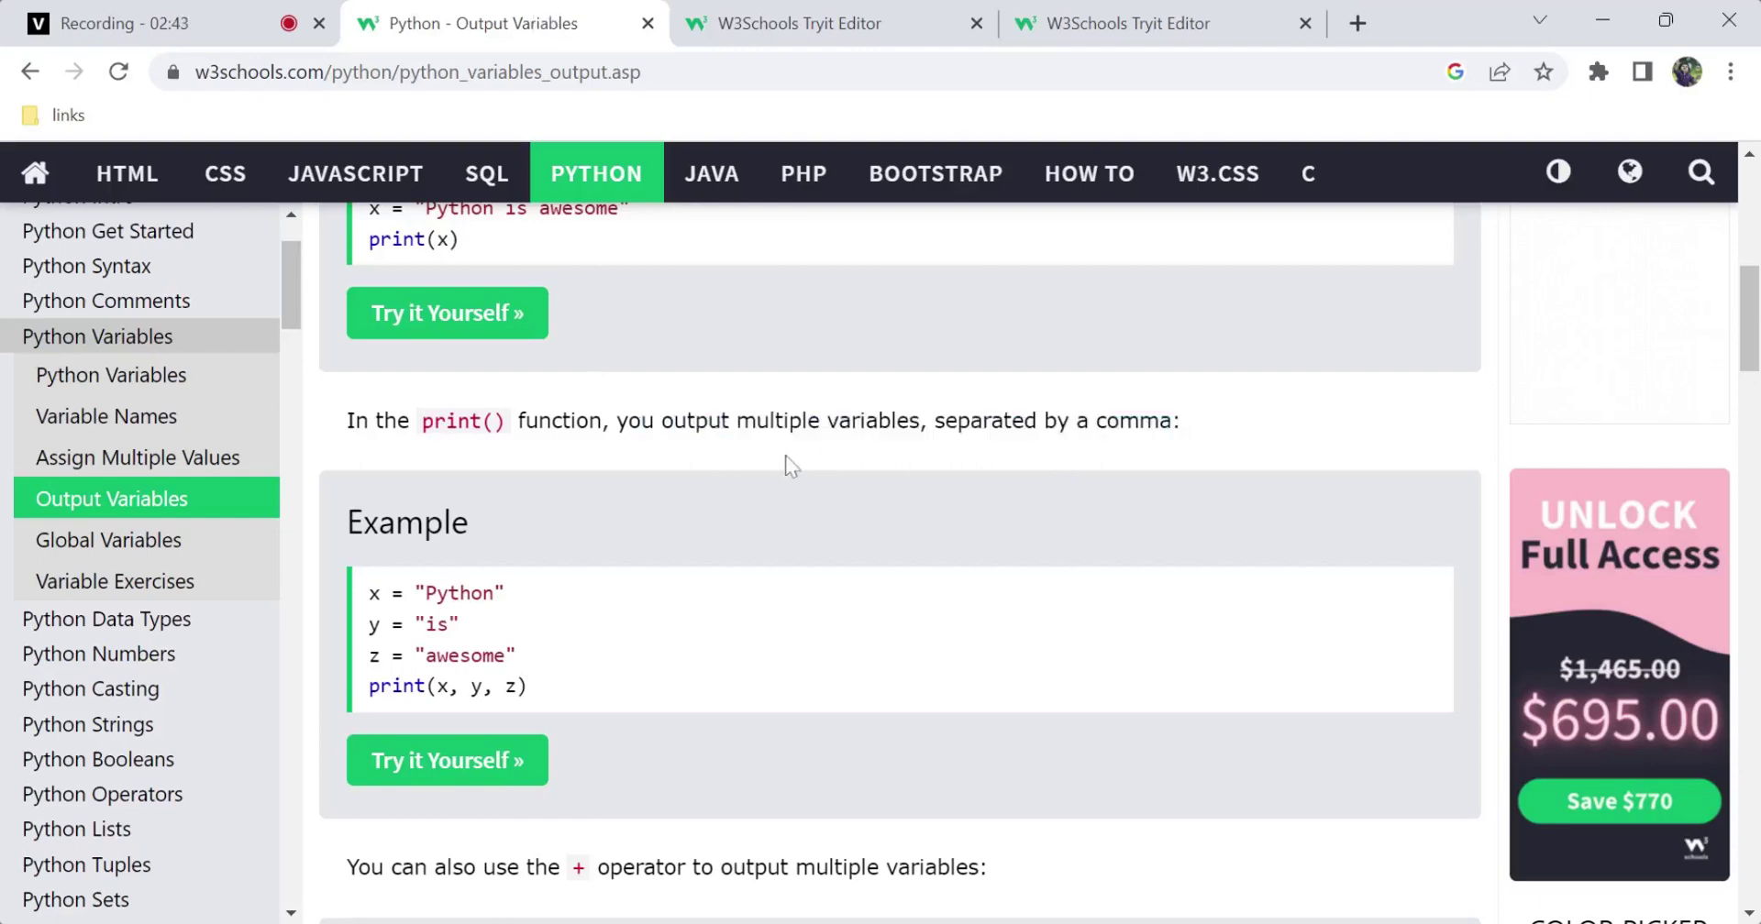
left_click(903, 25)
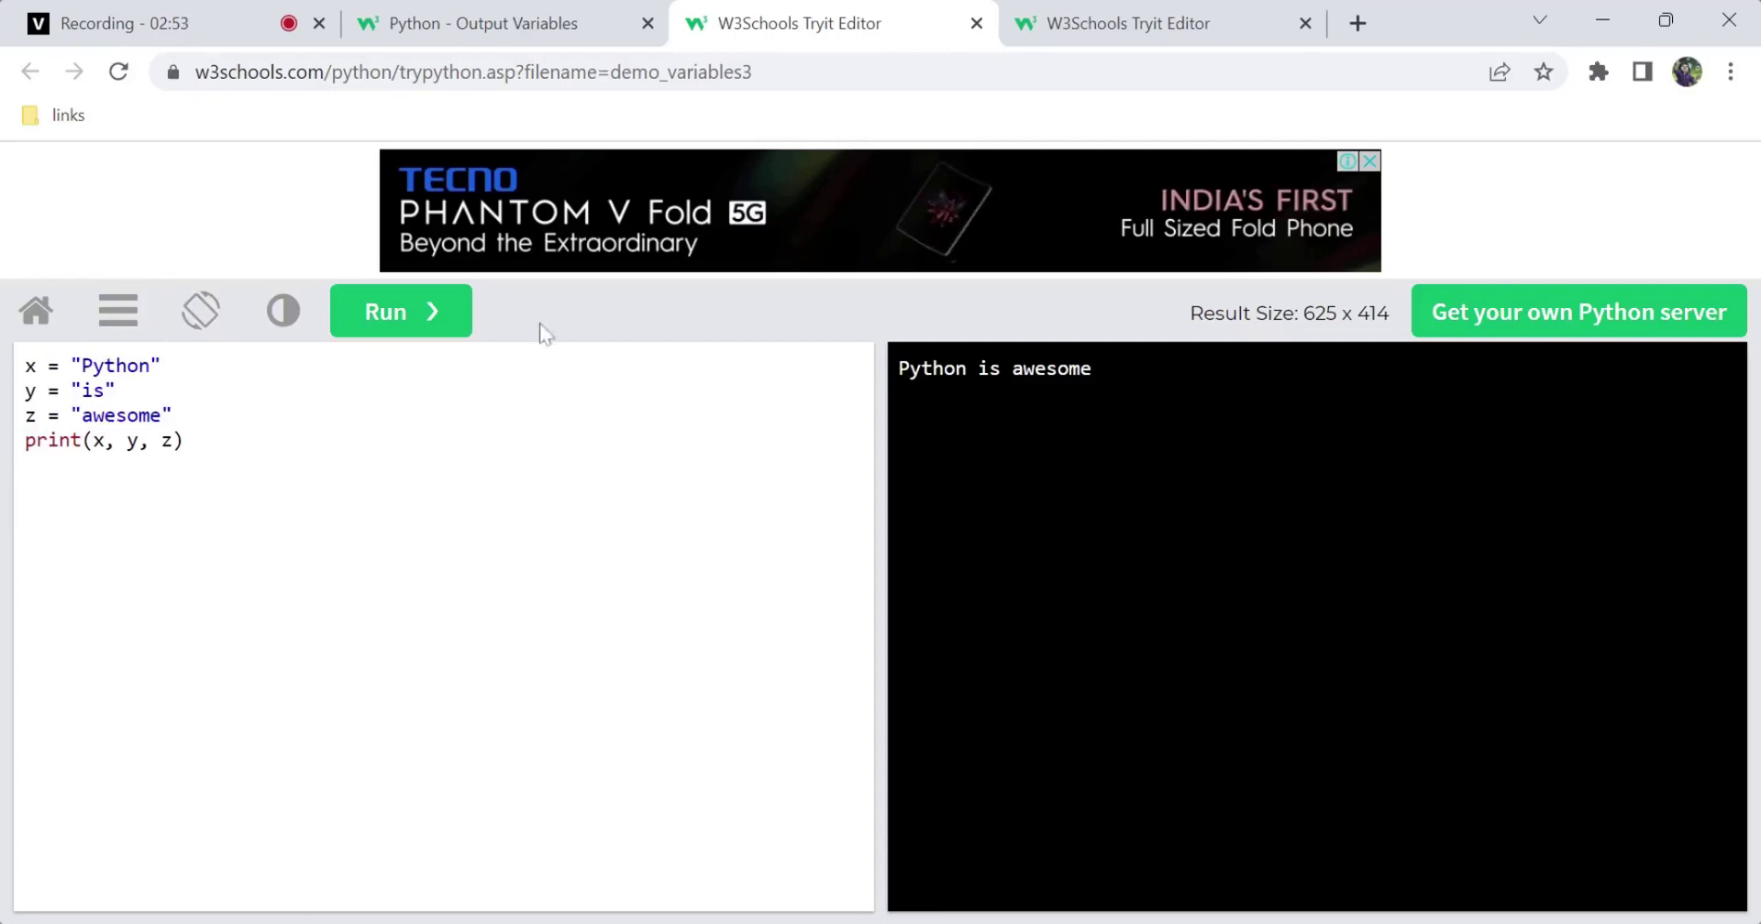
- Return to the tutorial page, check the trailing spaces in the print(x + y + z) example, and open that example in the editor
left_click(443, 22)
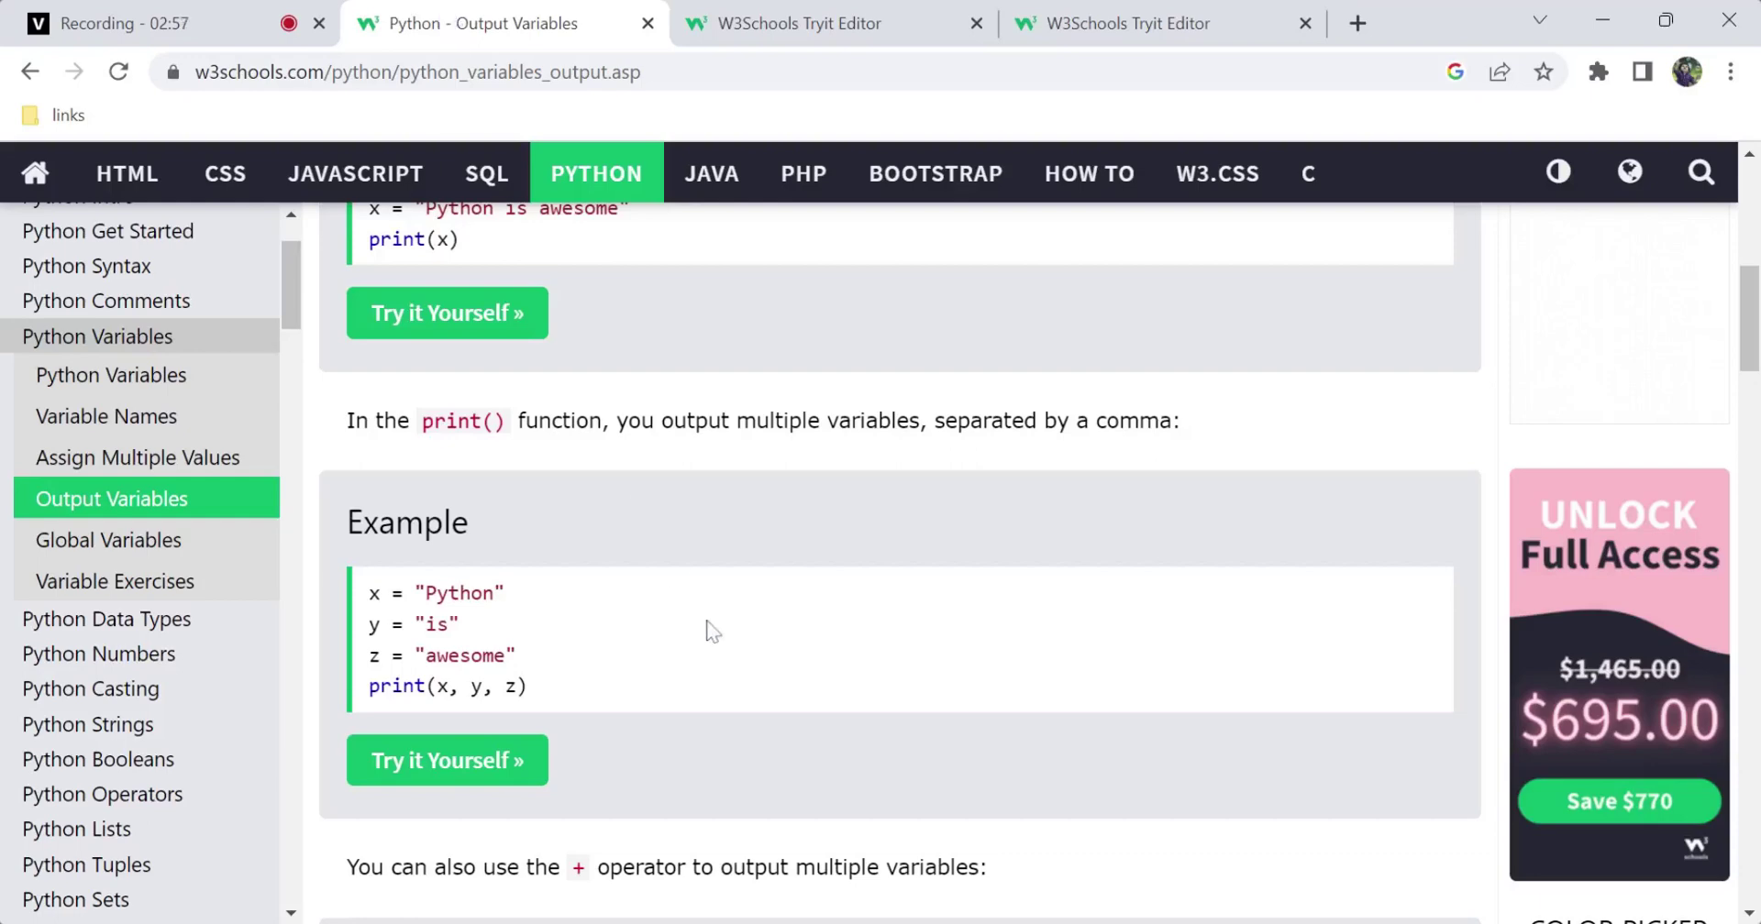
scroll(709, 629, "down", 2)
scroll(899, 559, "down", 3)
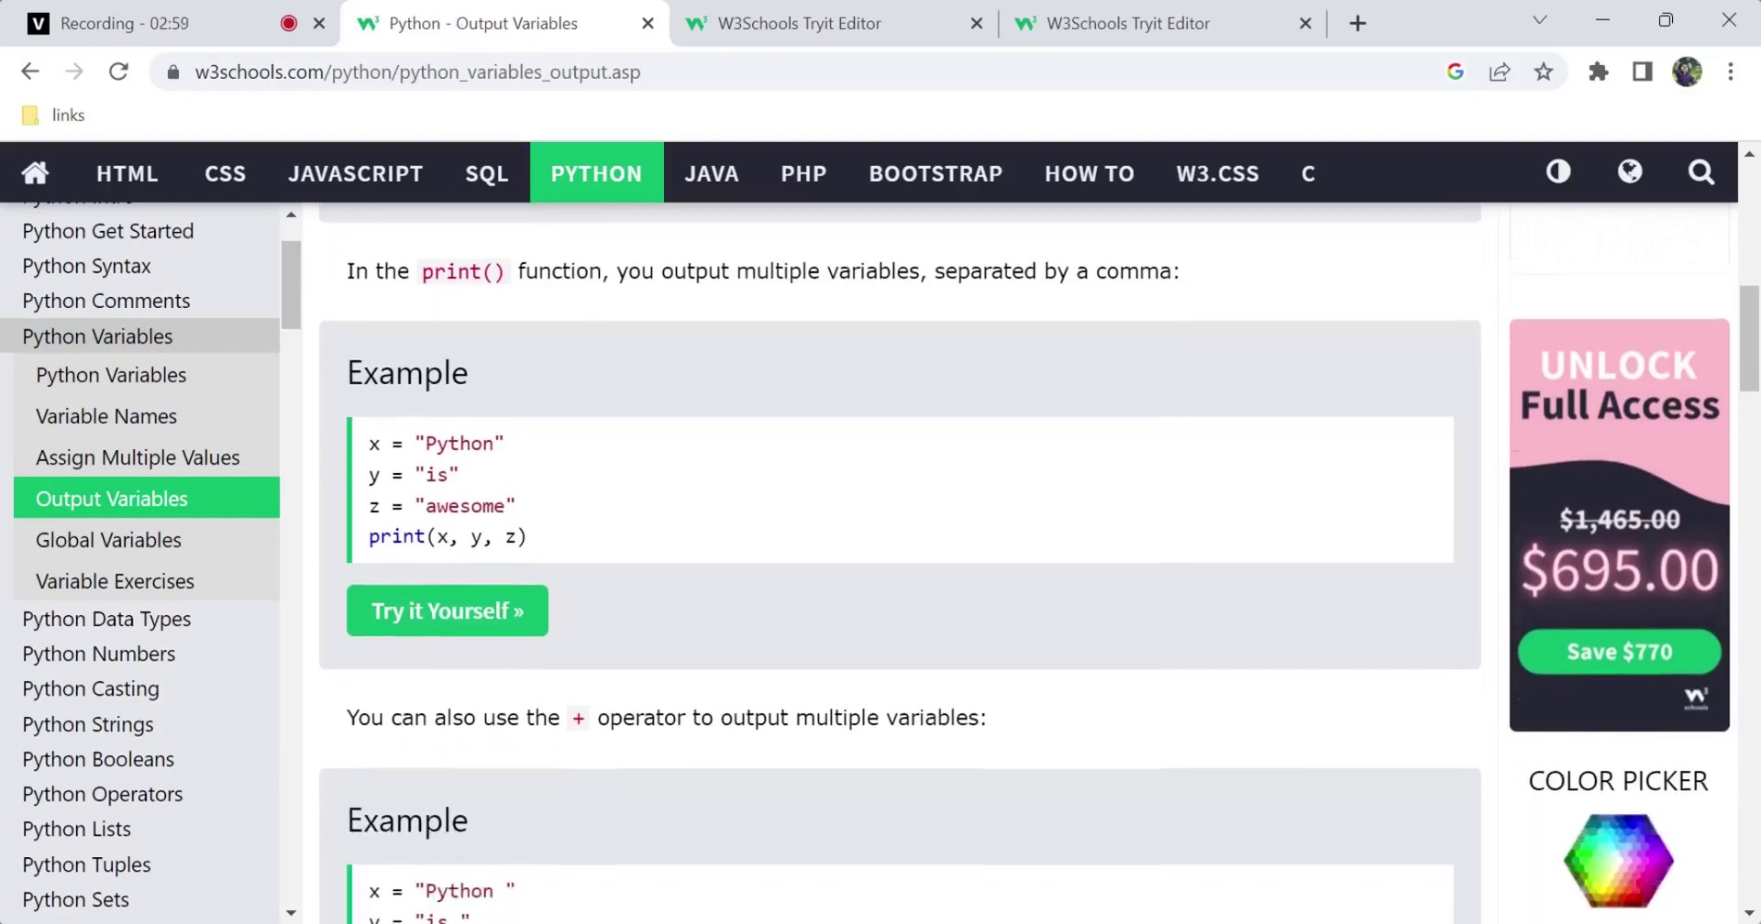
scroll(1040, 563, "down", 1)
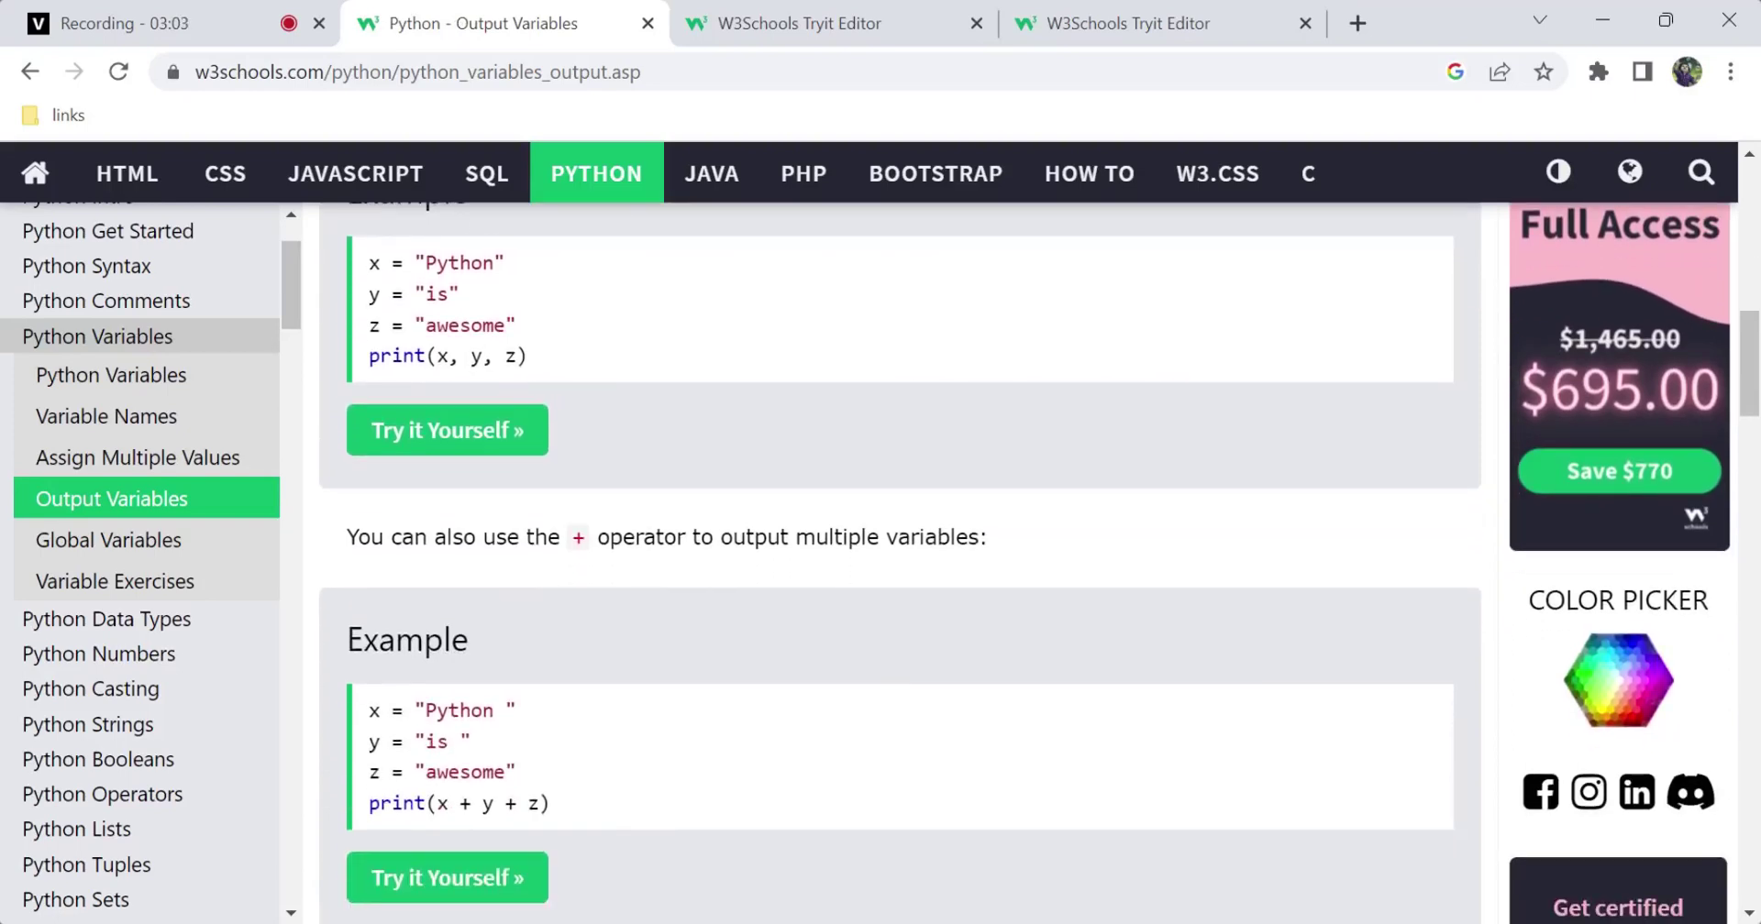
scroll(900, 562, "down", 3)
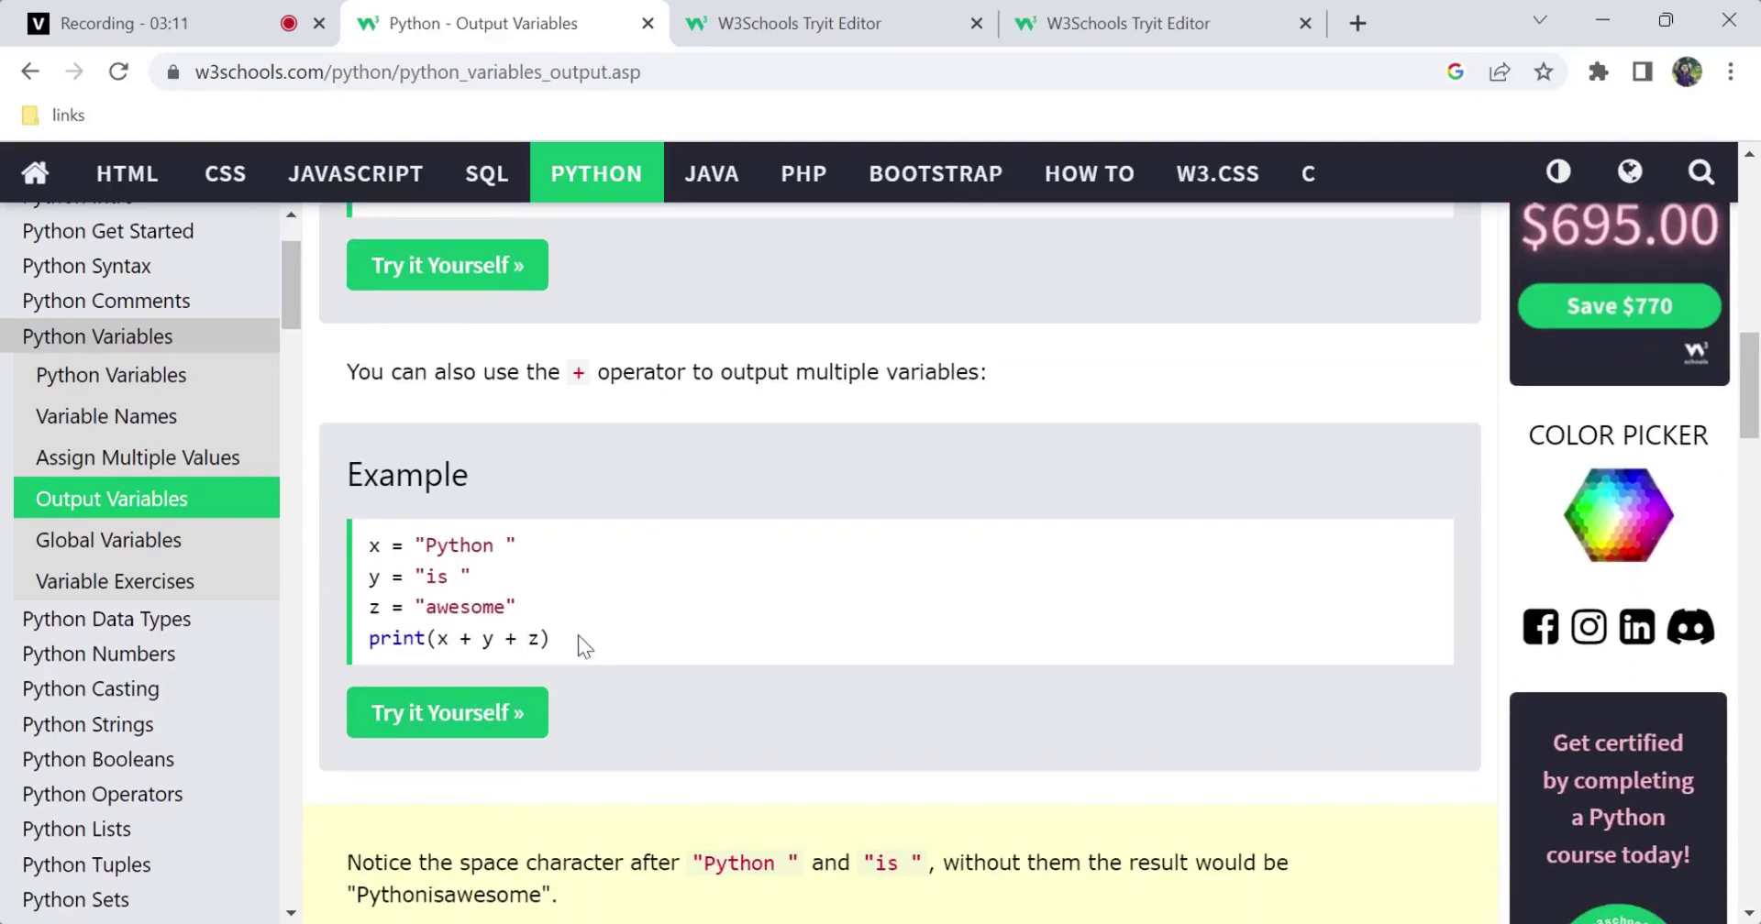
left_click_drag(493, 545, 505, 545)
left_click(500, 544)
left_click_drag(448, 577, 471, 577)
left_click(528, 592)
left_click(458, 713)
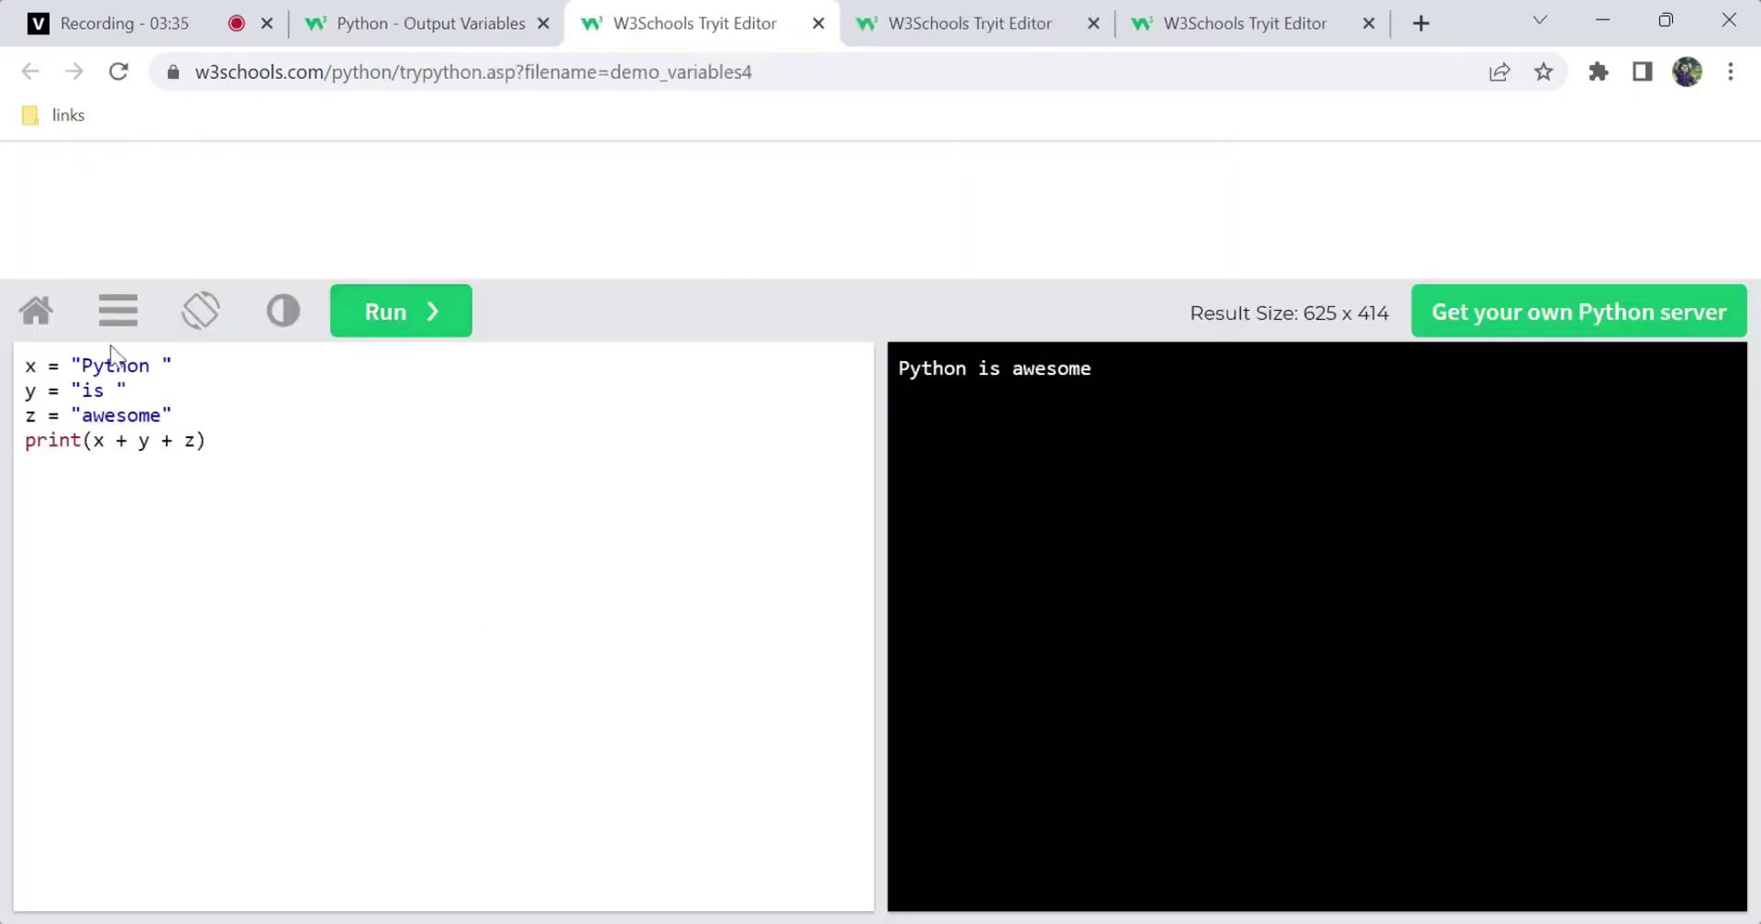
- Remove the trailing spaces from the strings "Python " and "is ", run the code, and inspect the output
key("shift+Right")
key("shift+Right")
left_click(161, 415)
key("BackSpace")
left_click(161, 366)
key("BackSpace")
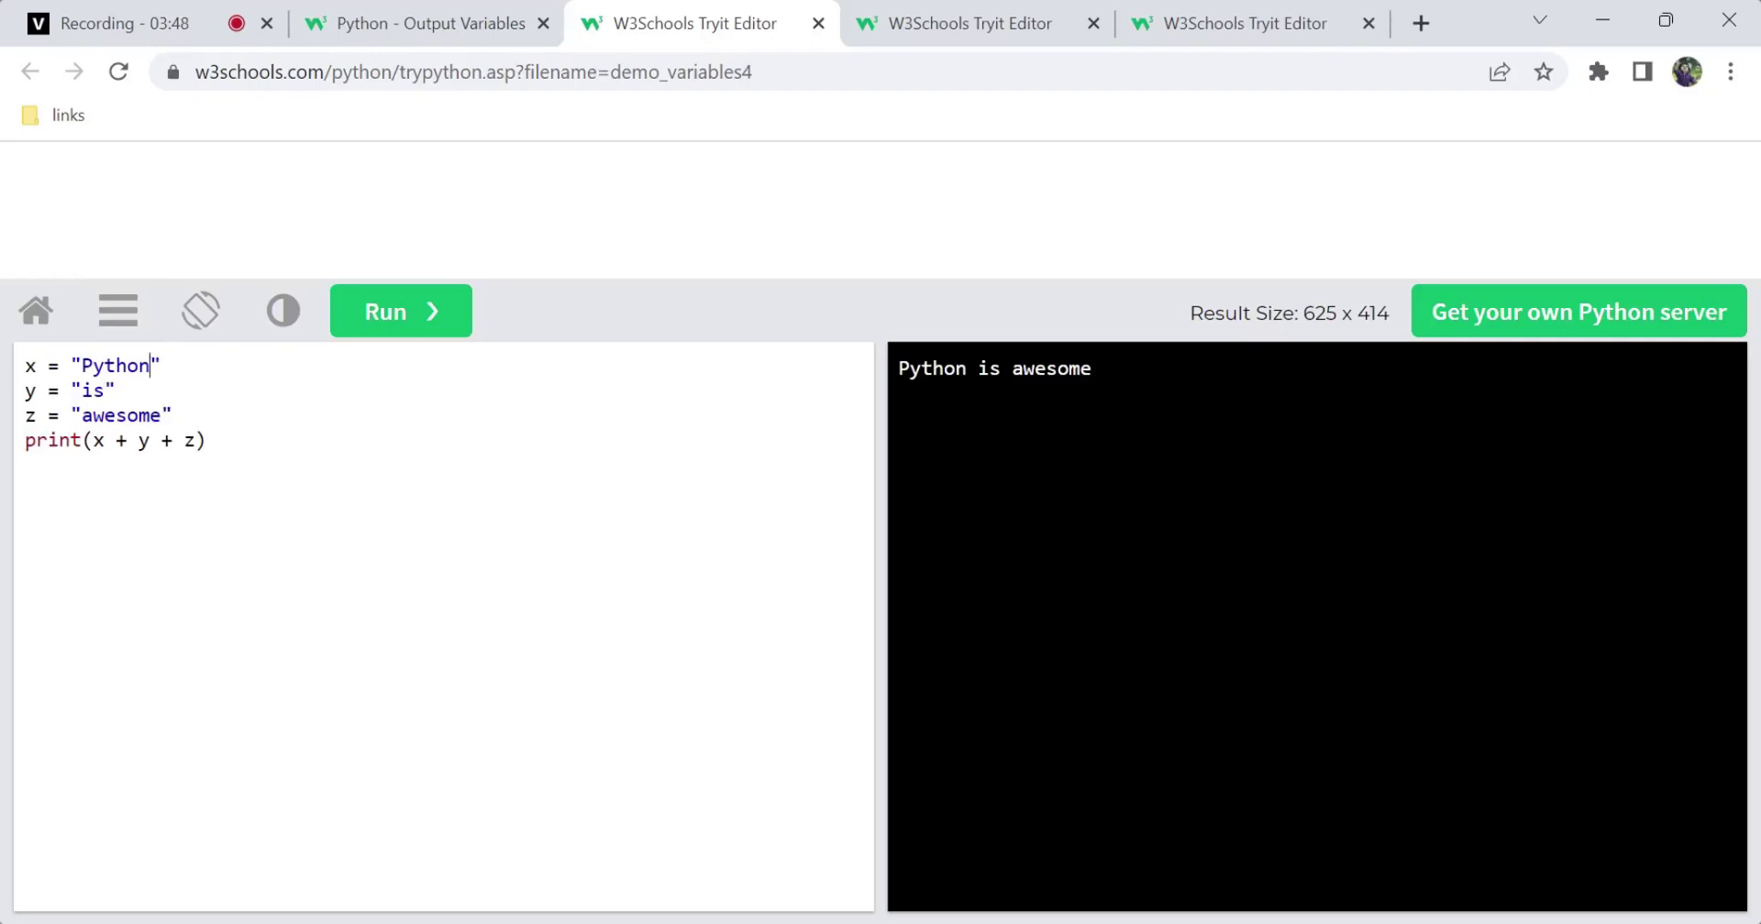
left_click(401, 336)
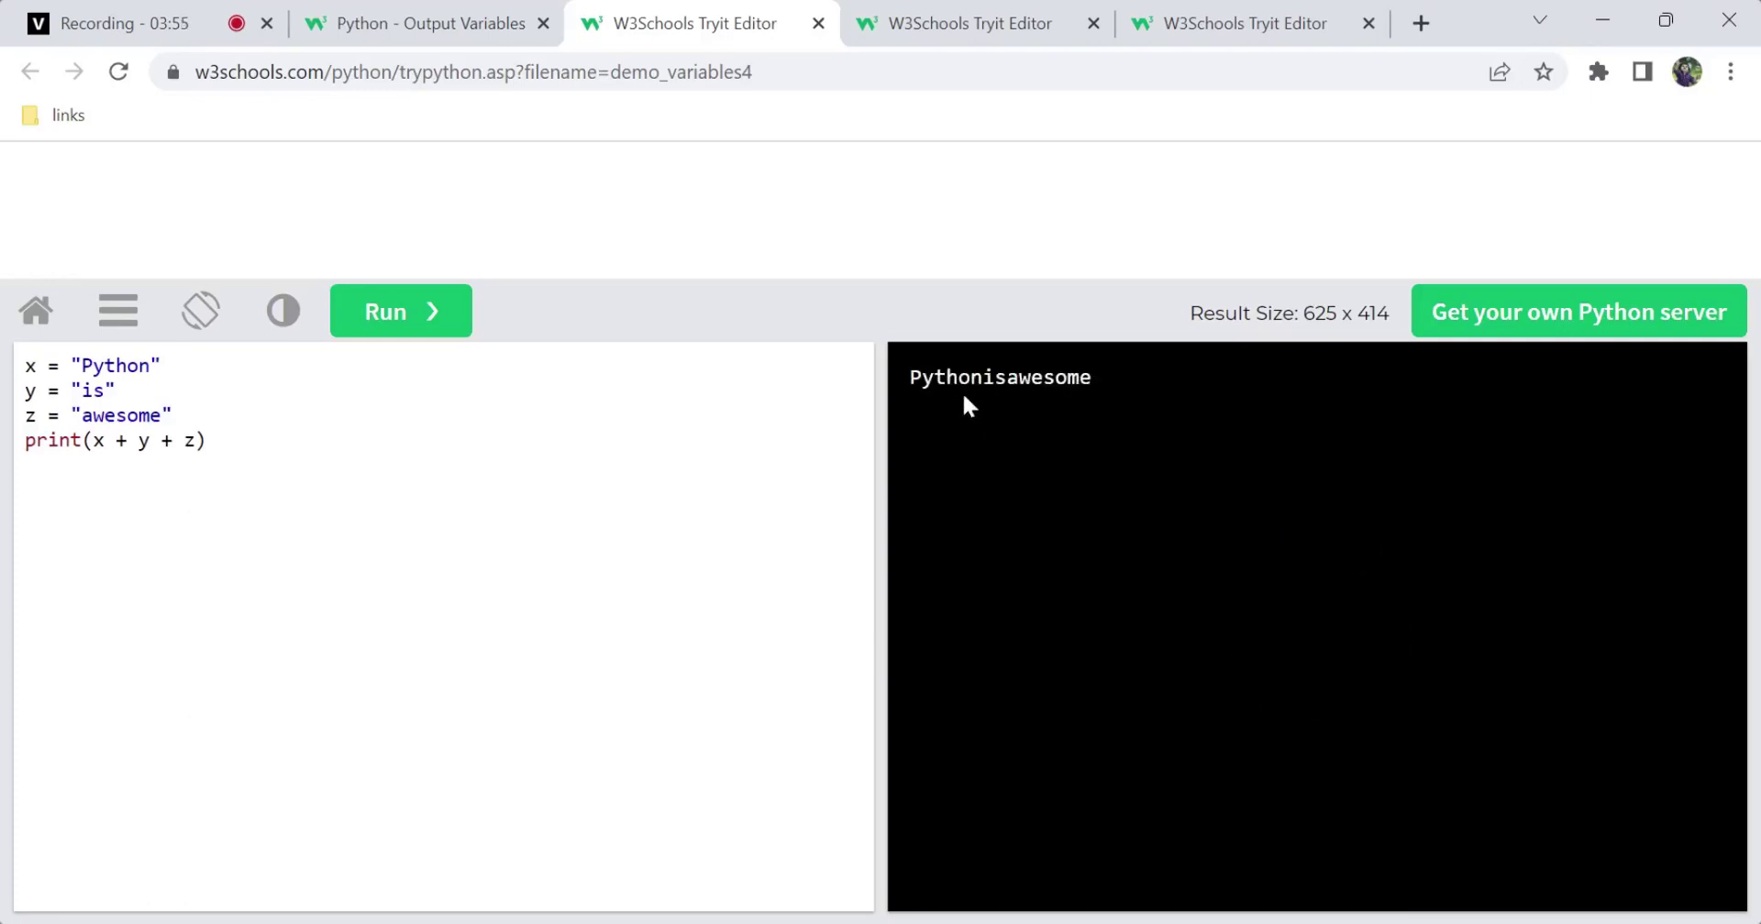
left_click_drag(947, 377, 1078, 377)
left_click(1078, 377)
- Put a trailing space back inside the x and y strings and run the code again
left_click(150, 365)
left_click(104, 391)
left_click(427, 326)
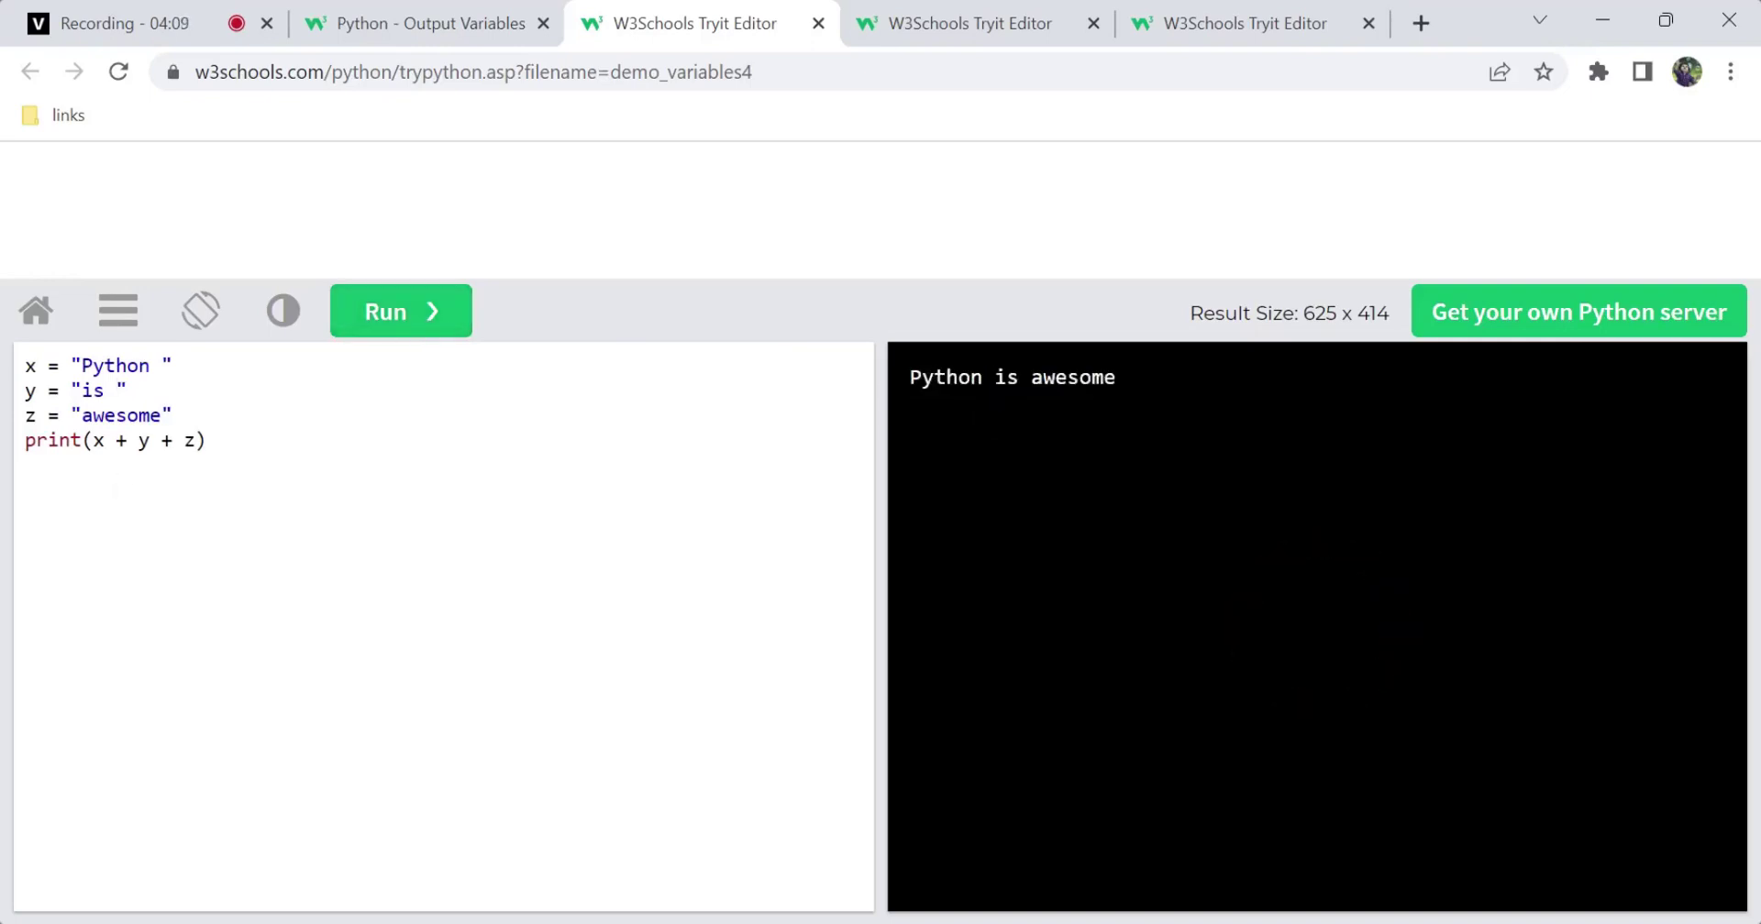
- Replace the string value of x with the number 6 and run the code
left_click_drag(81, 365, 173, 365)
key("BackSpace")
key("BackSpace")
type("6")
key("Down")
key("shift+Right")
left_click(82, 366)
left_click(412, 330)
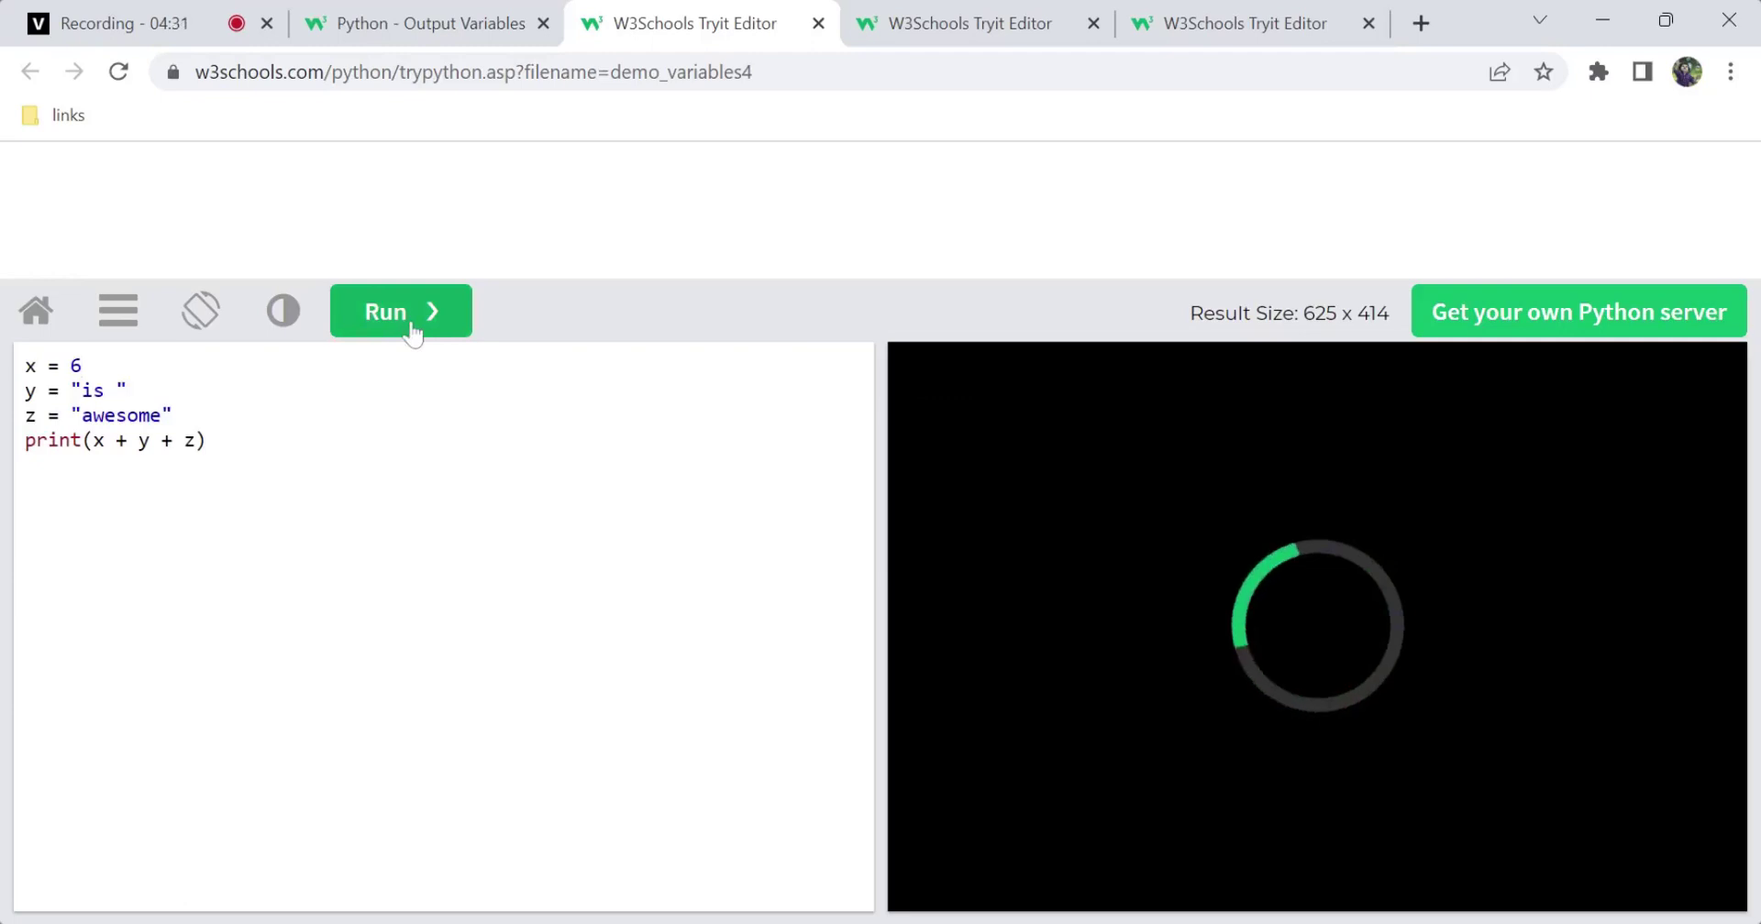
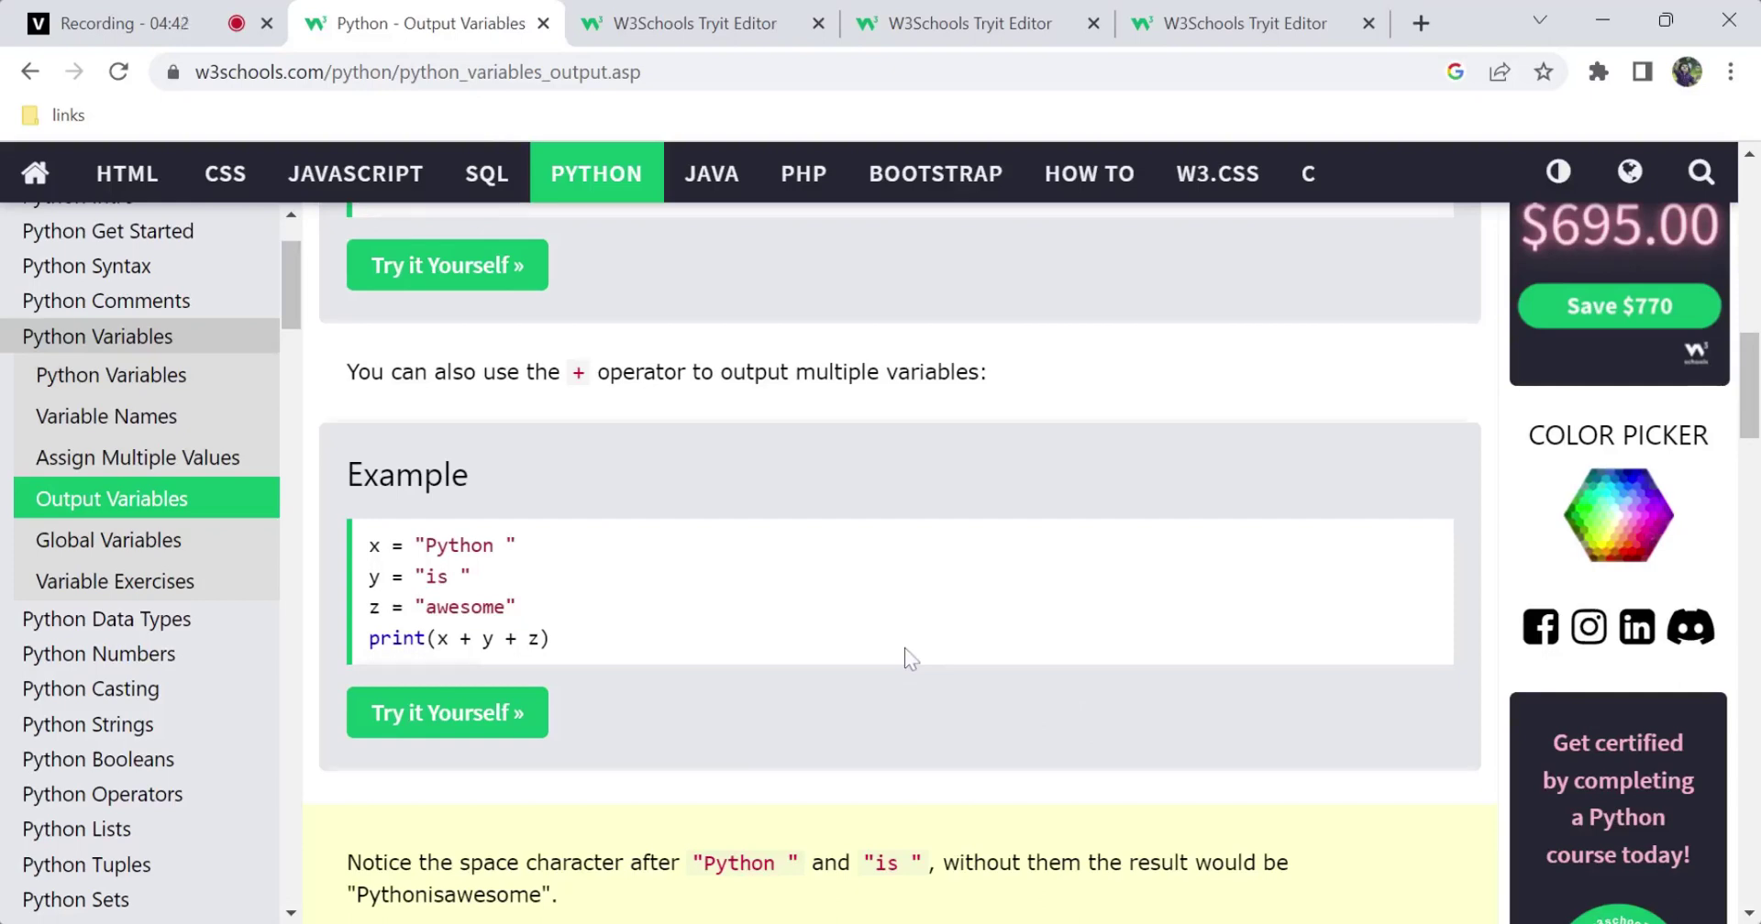
- Review the tutorial's example of + on numbers, and replace the y and z string assignments in the editor with y = 7
scroll(904, 647, "down", 3)
scroll(904, 647, "down", 2)
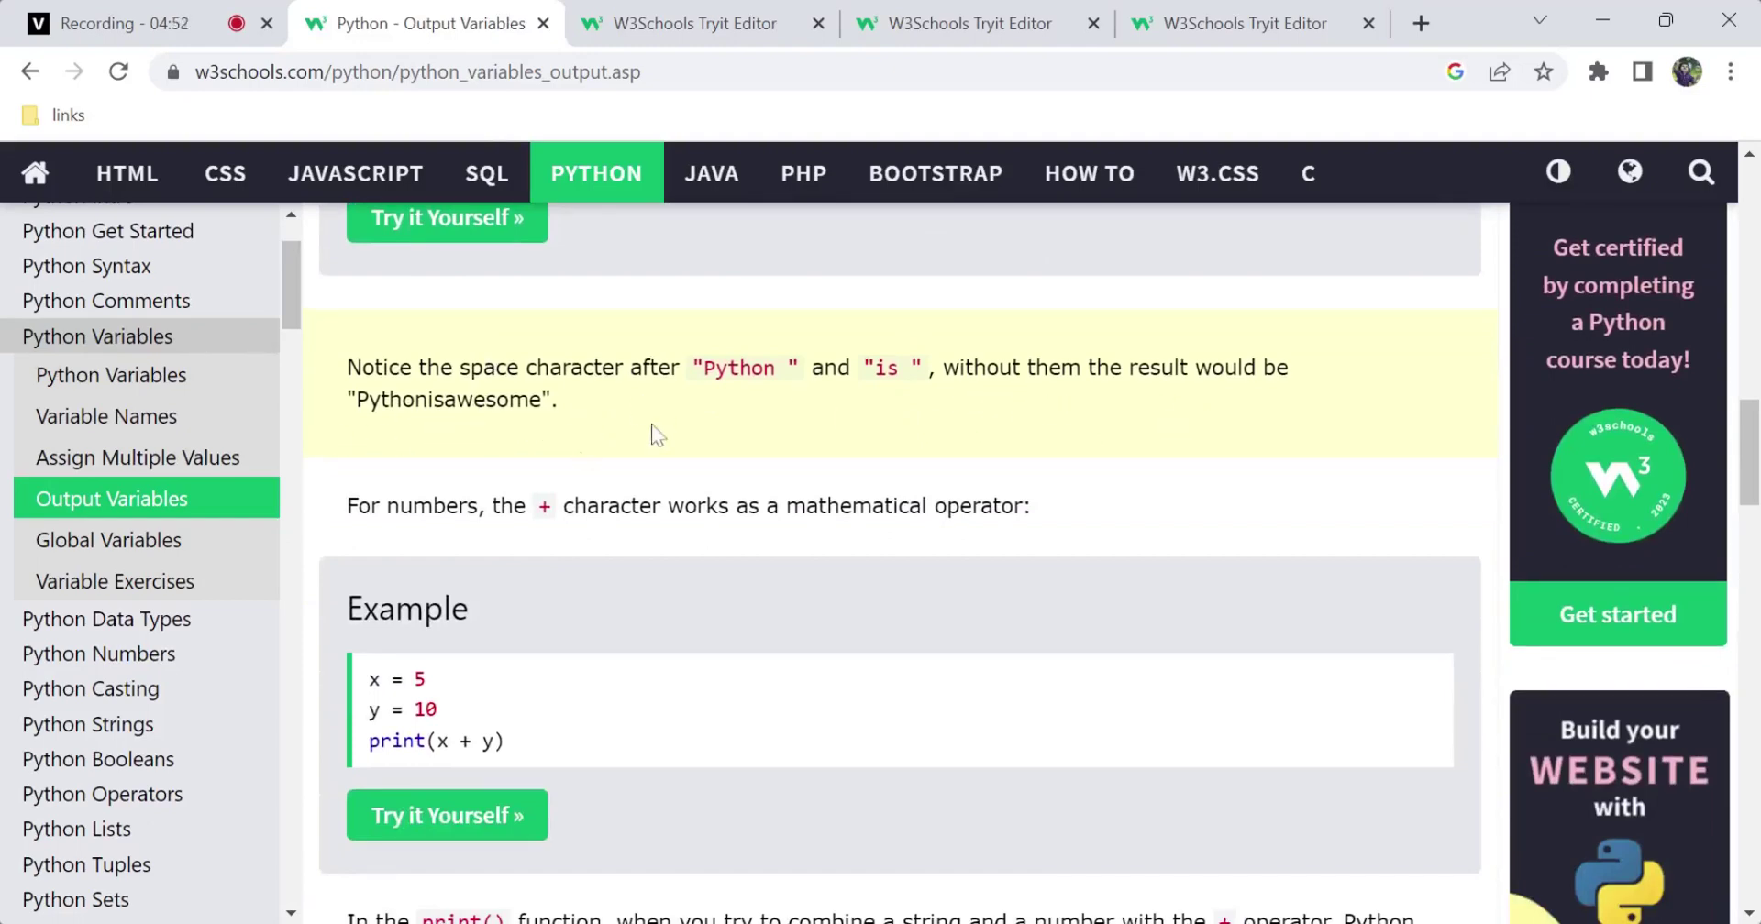
scroll(574, 674, "down", 2)
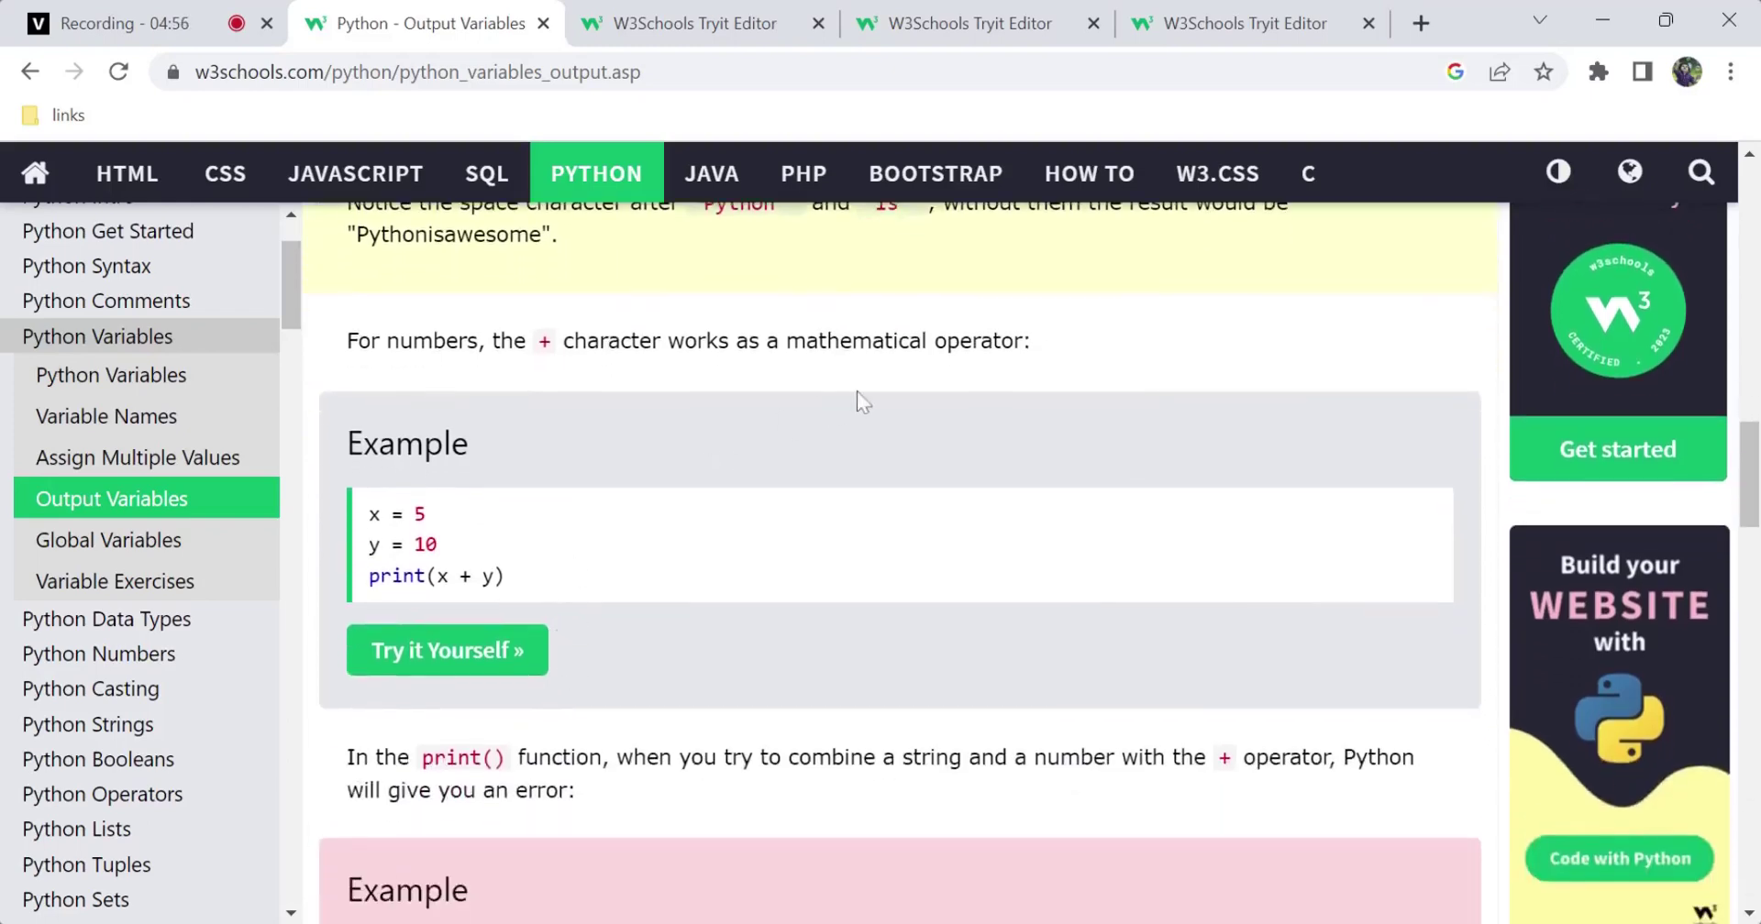
left_click(744, 22)
left_click_drag(82, 391, 165, 415)
key("BackSpace")
key("BackSpace")
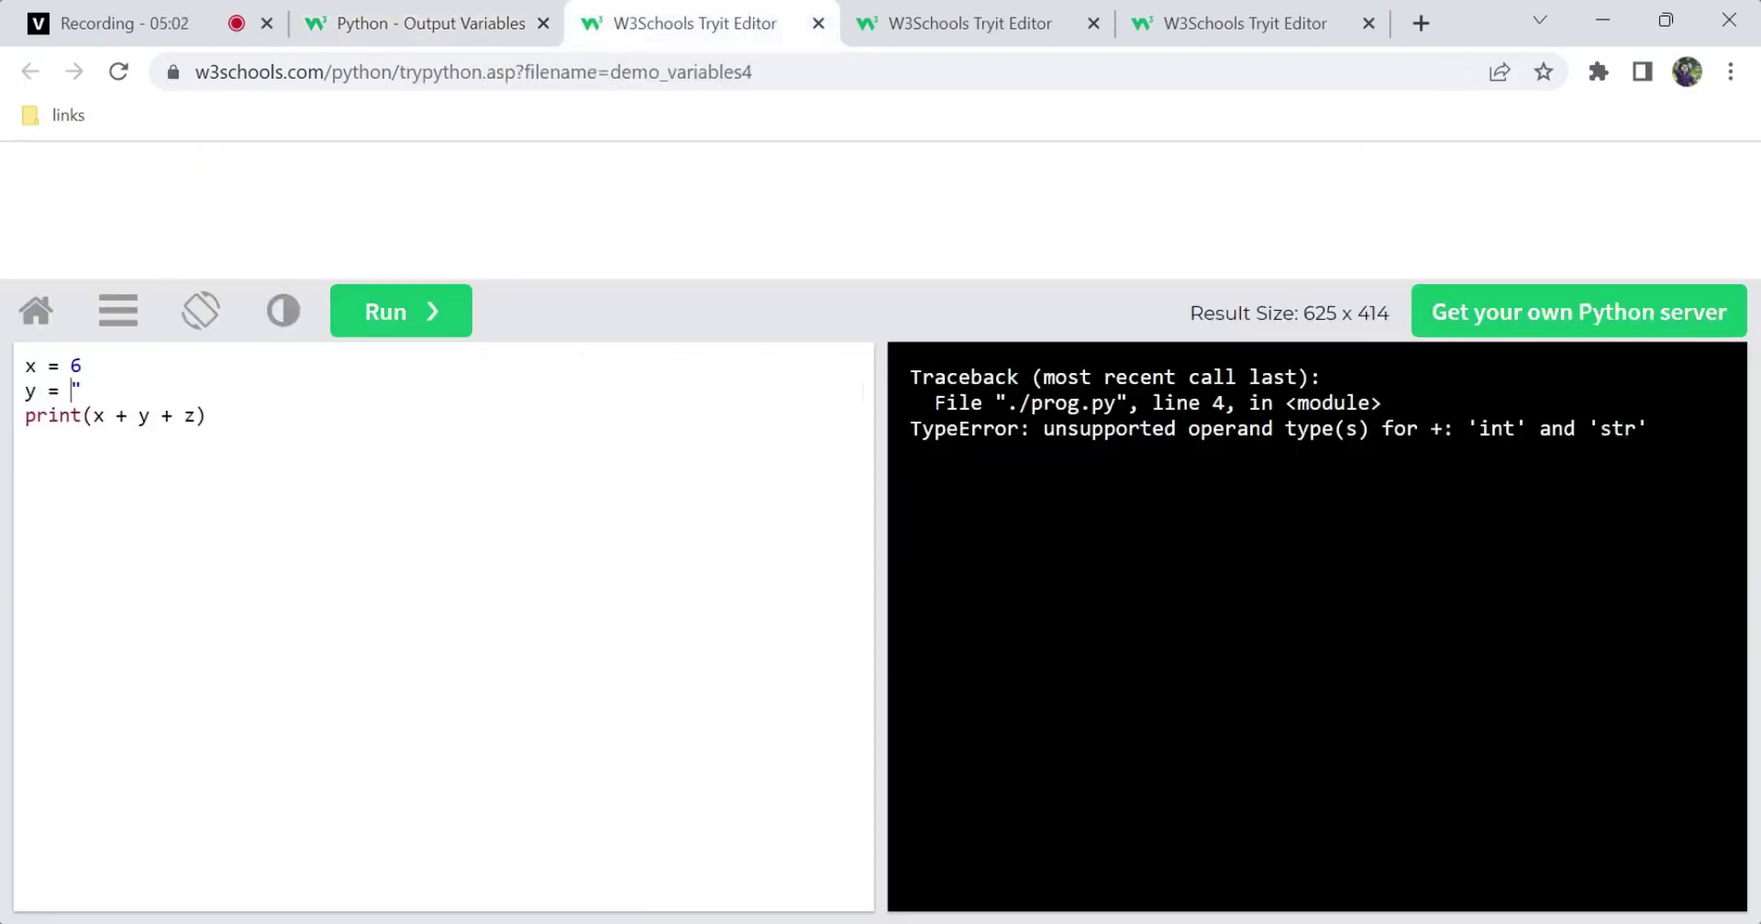
type("7")
- Remove z from the print statement so it reads print(x + y), and run the code
left_click_drag(150, 416, 195, 415)
key("BackSpace")
left_click(385, 310)
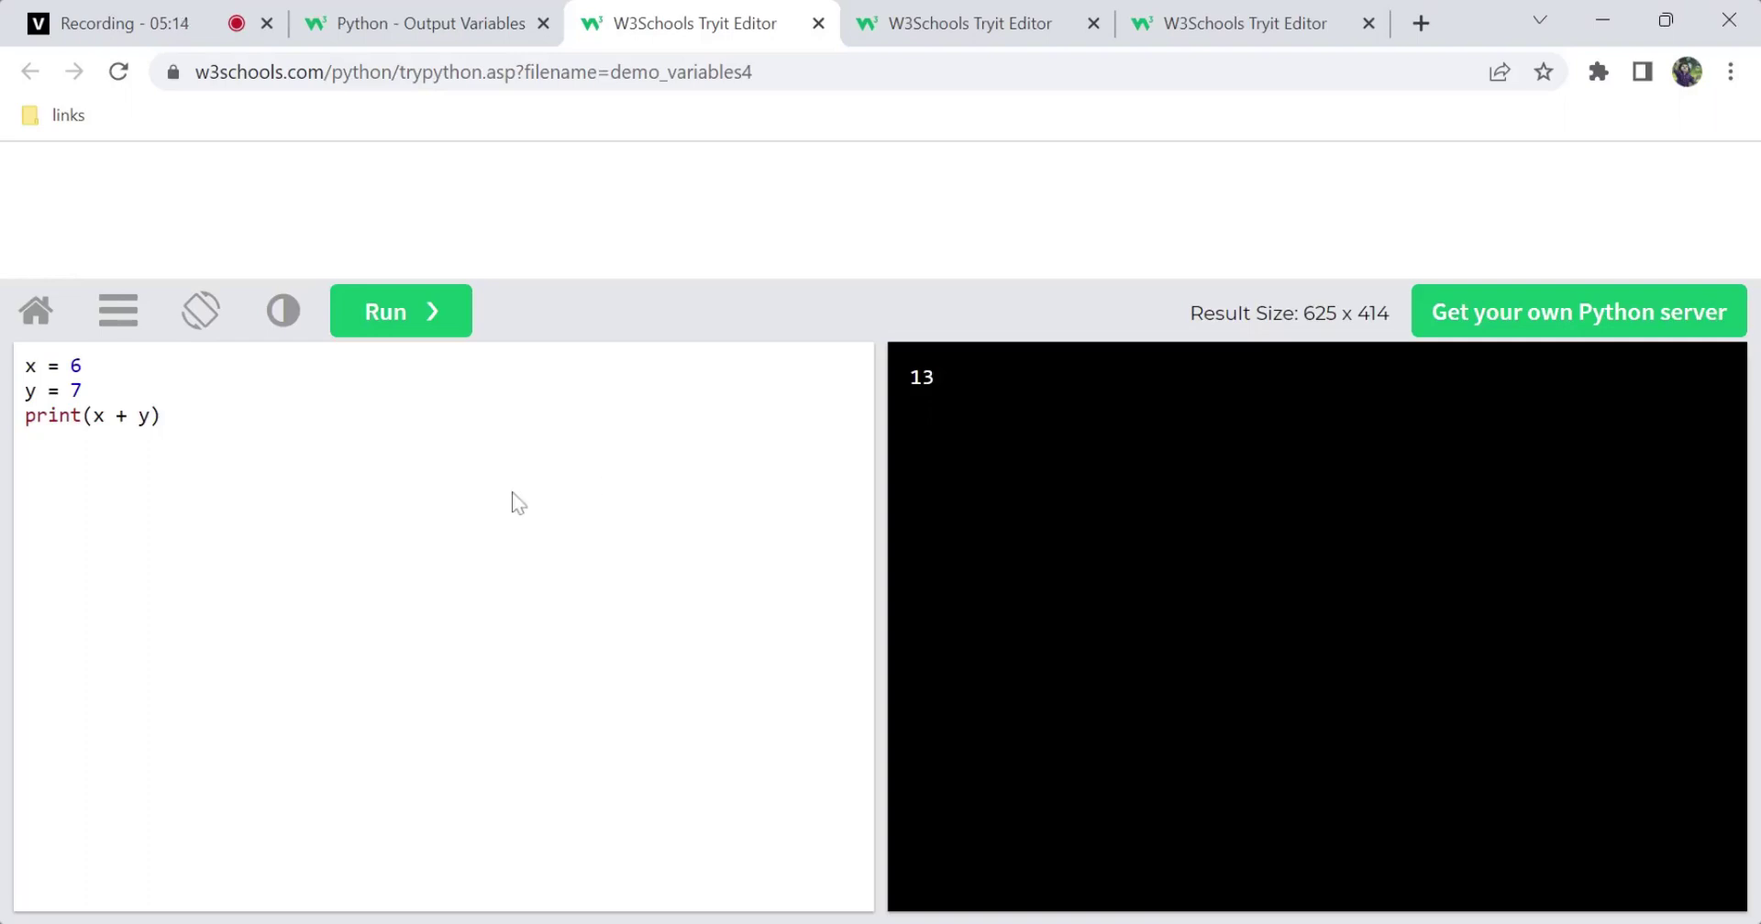
- Return to the tutorial page and compare the + examples for numbers and strings with the comma-separated print example
left_click(499, 24)
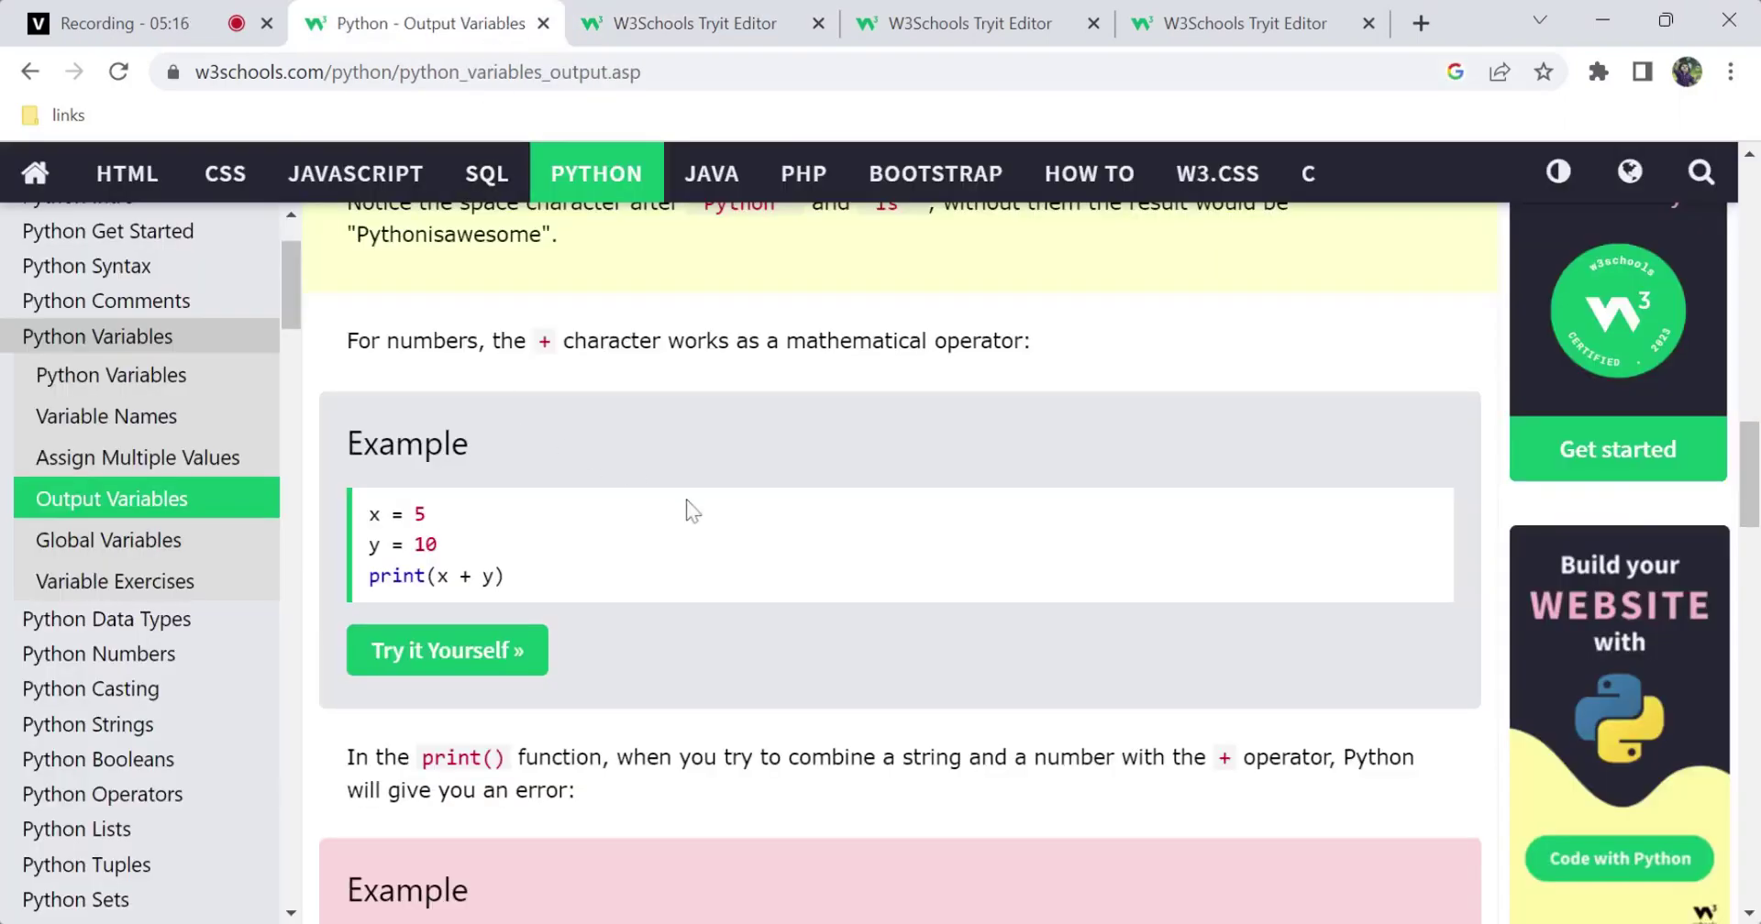
scroll(688, 507, "down", 2)
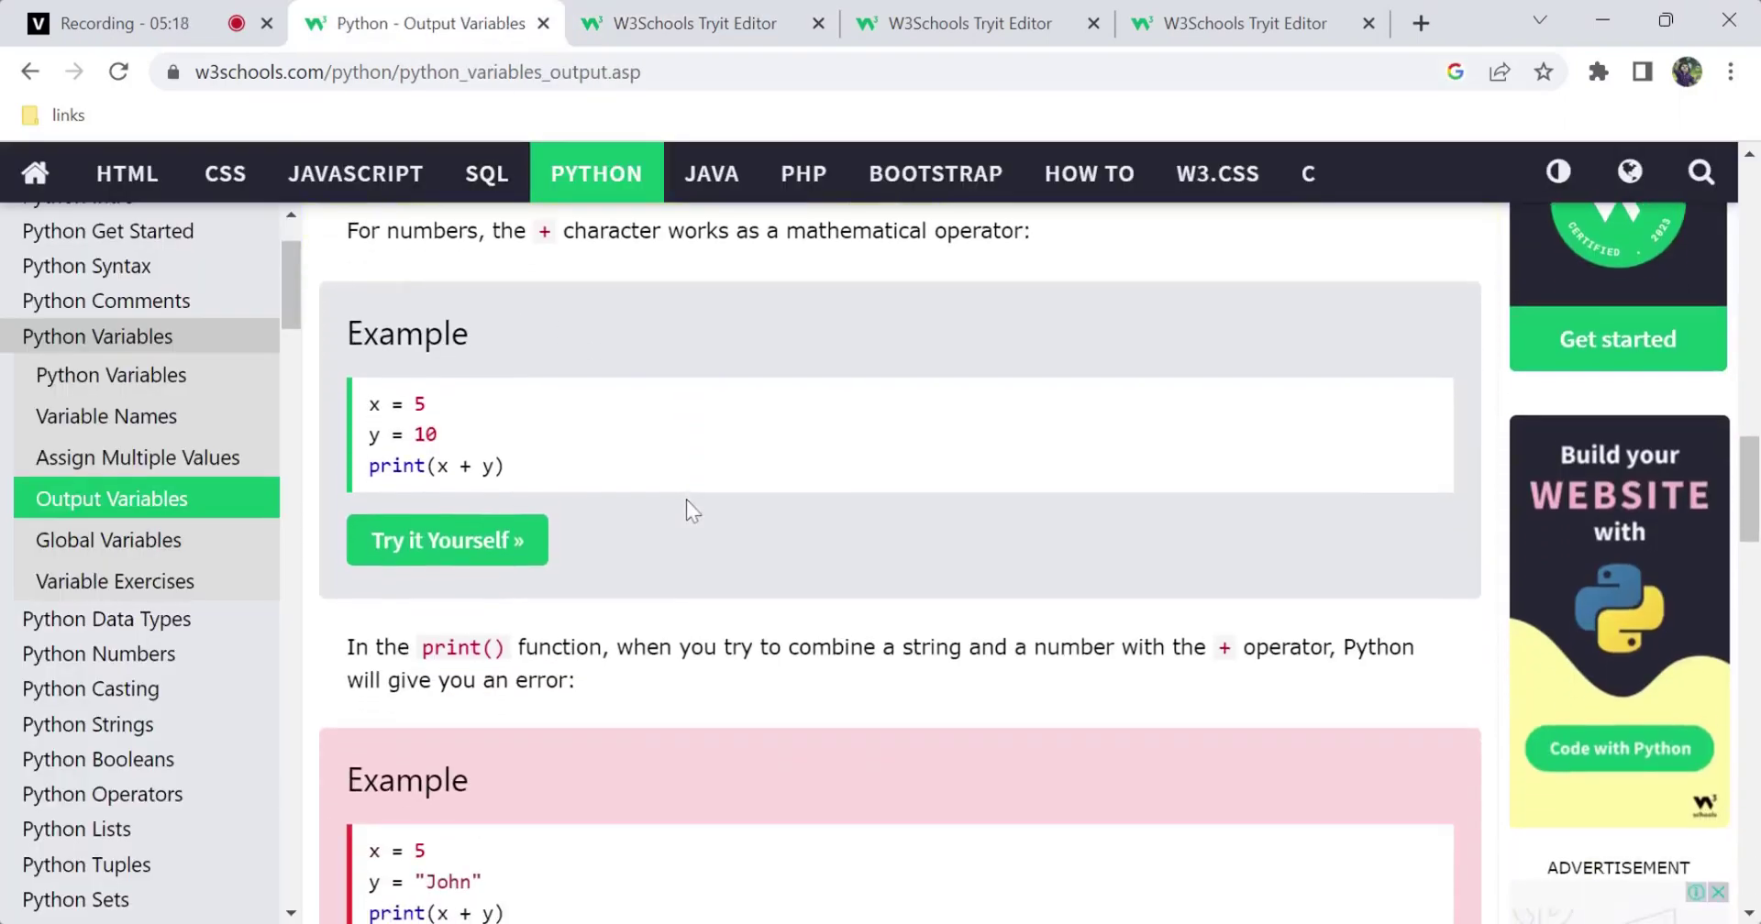
scroll(687, 507, "up", 1)
scroll(898, 550, "up", 5)
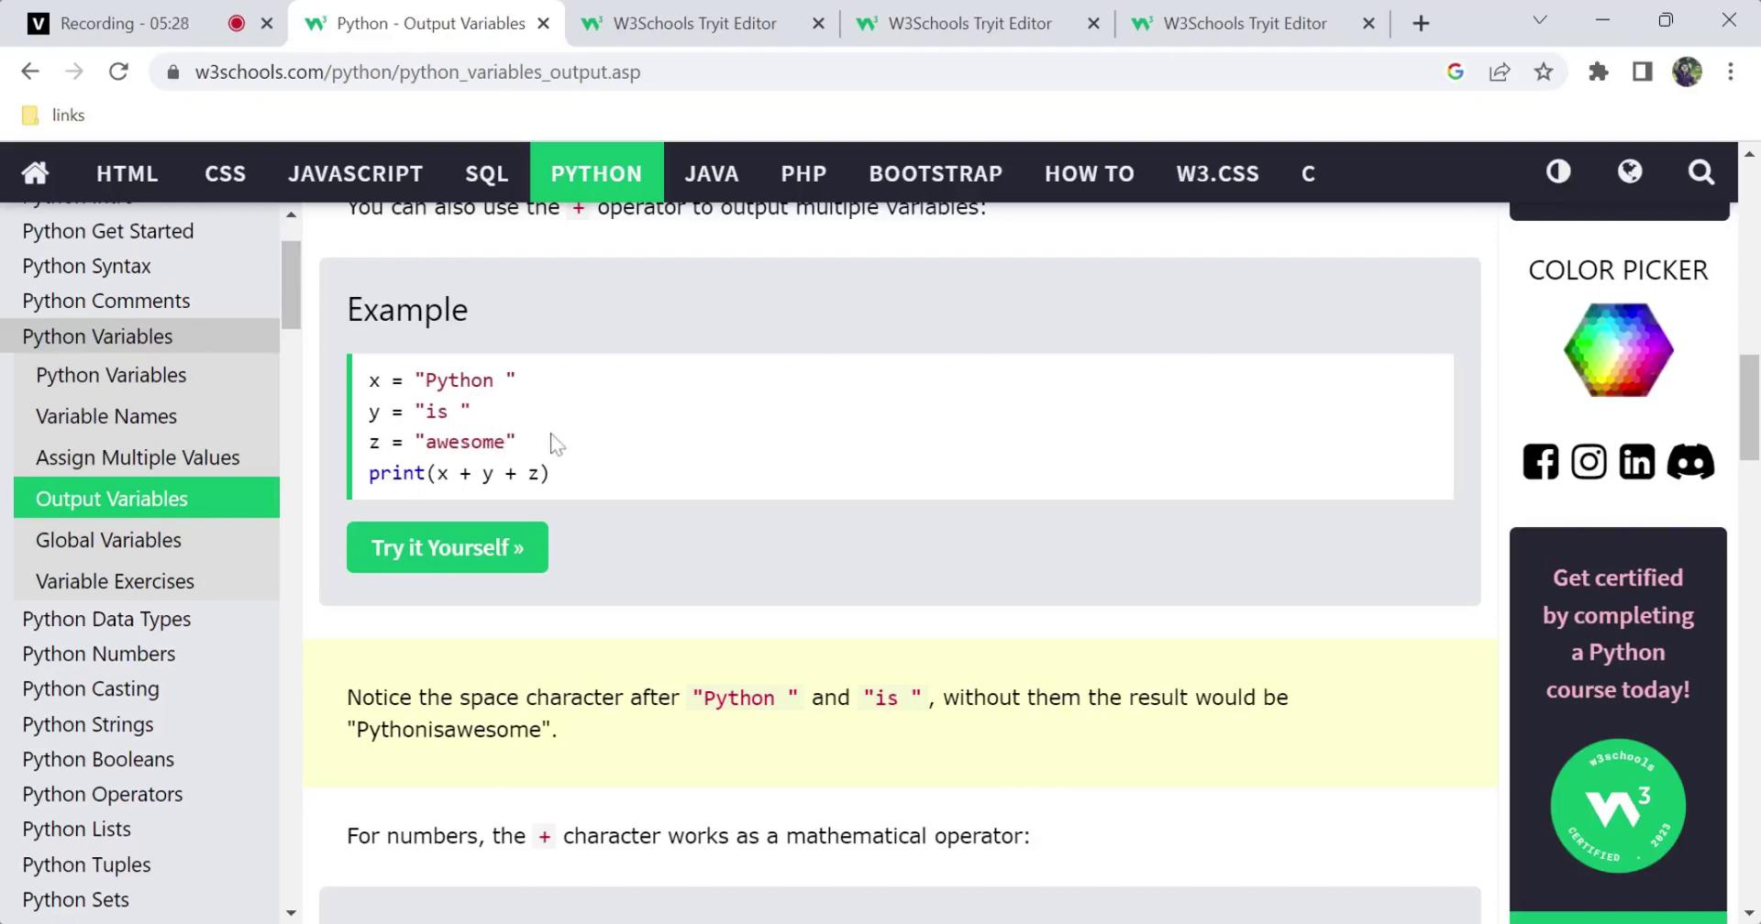
scroll(553, 438, "down", 1)
scroll(551, 433, "up", 5)
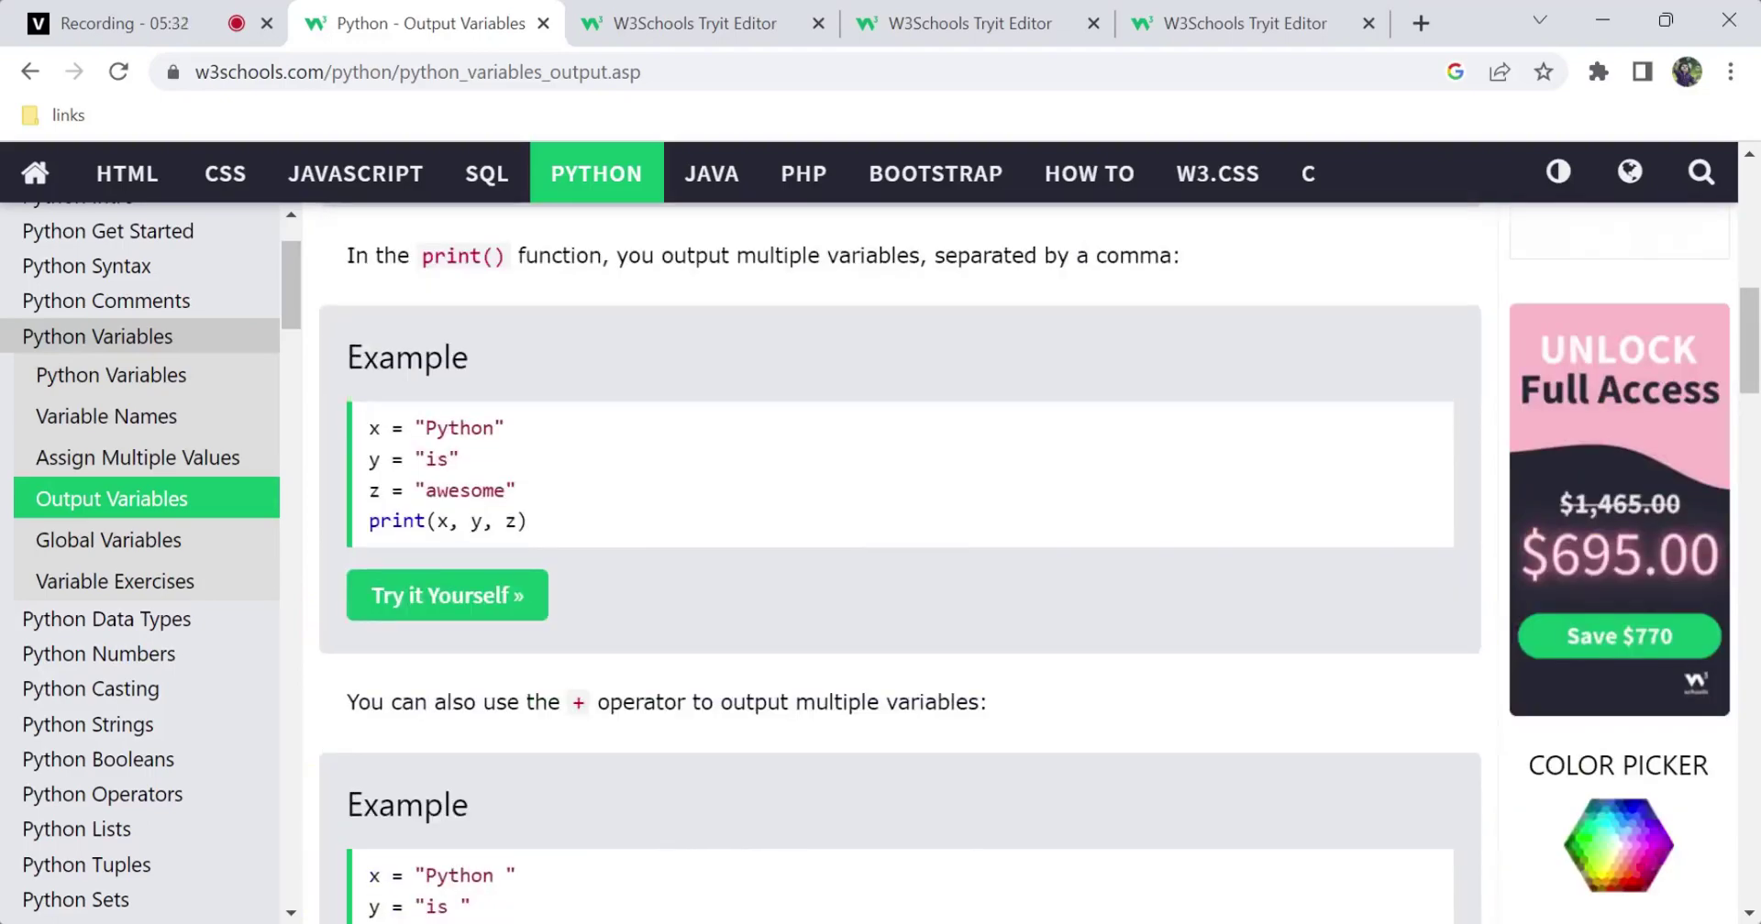
scroll(664, 528, "down", 10)
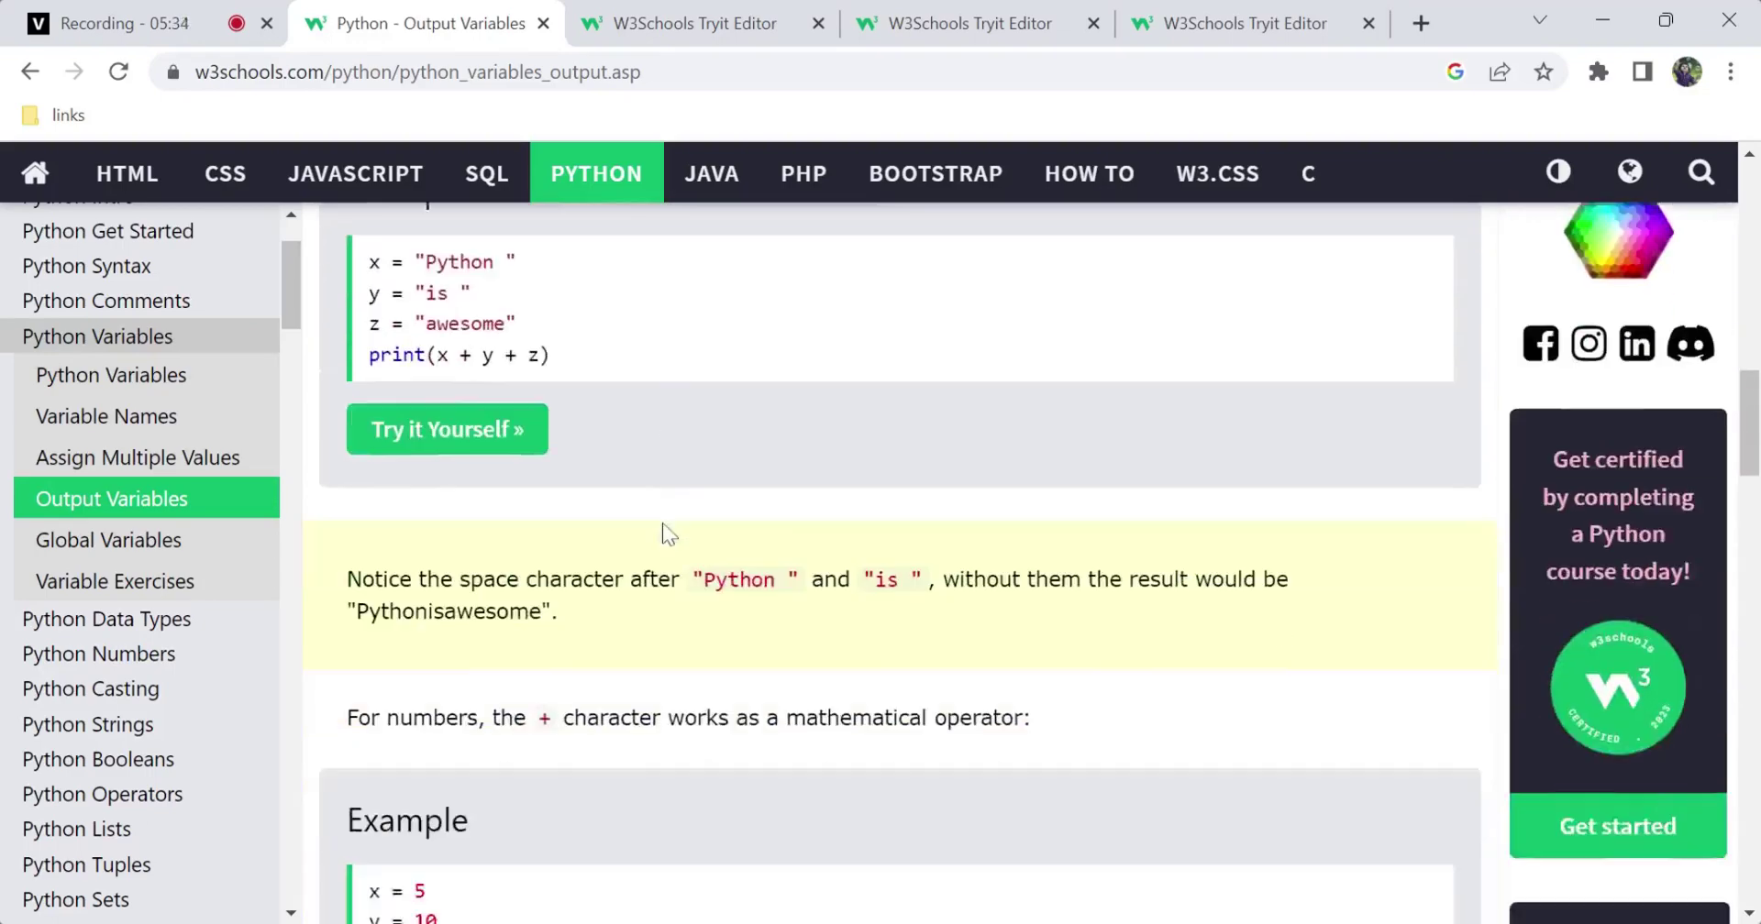
- Read the example combining a string and a number with +, and the advice on separating print() variables with commas
scroll(662, 523, "down", 3)
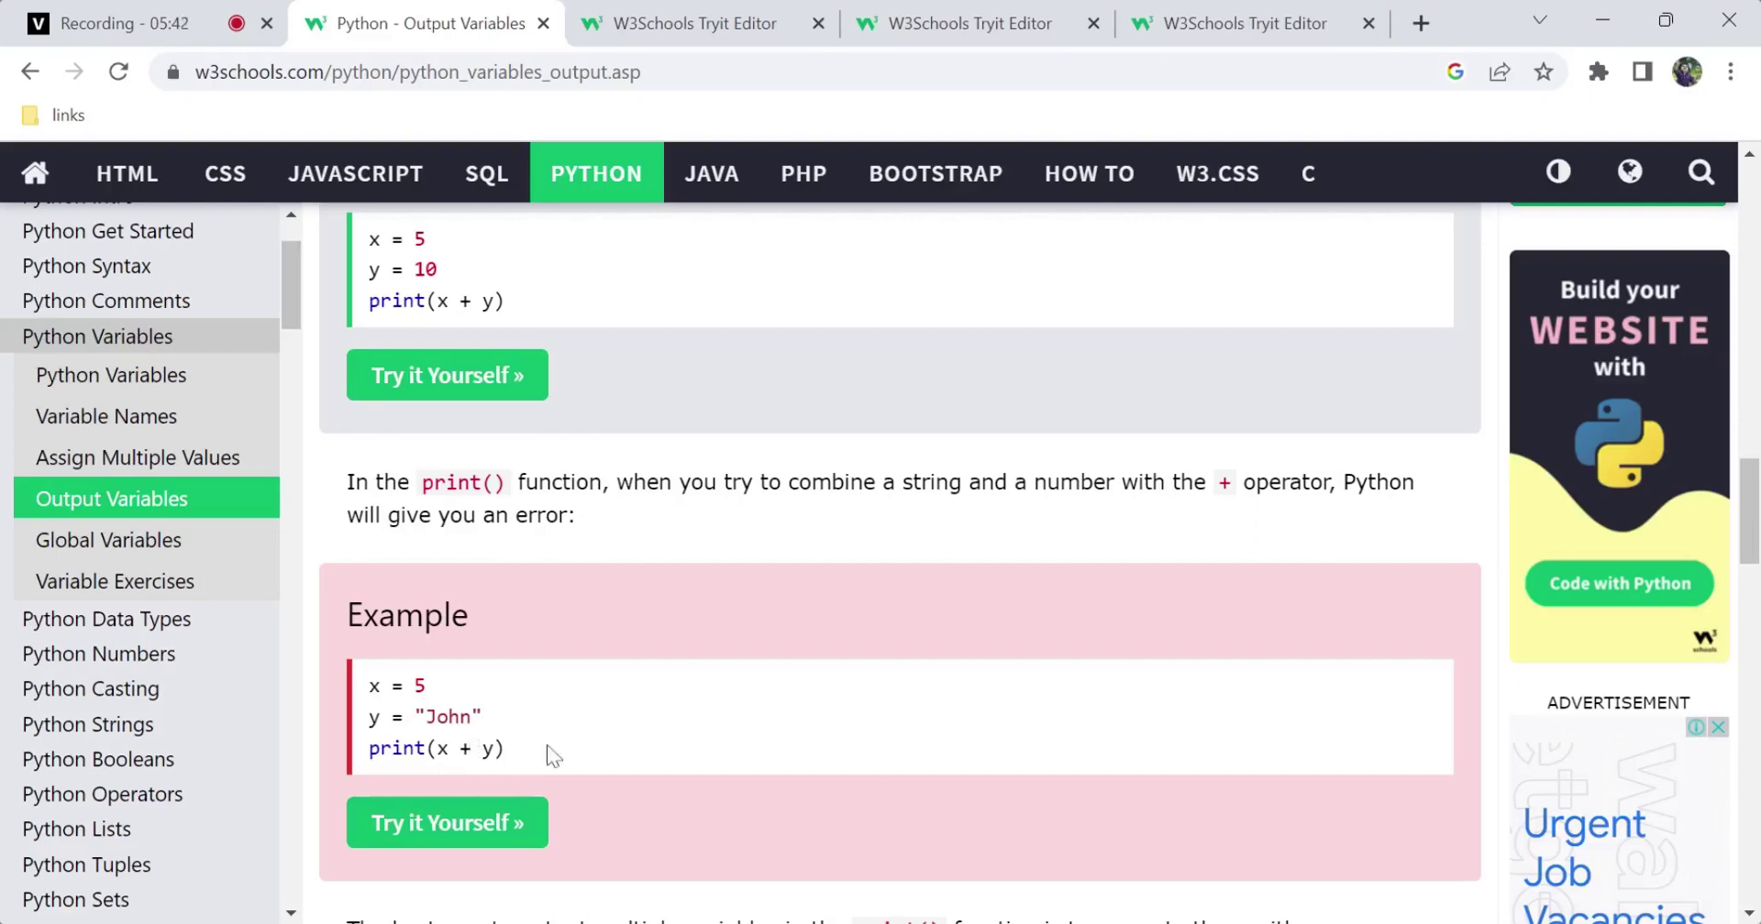
scroll(546, 745, "down", 3)
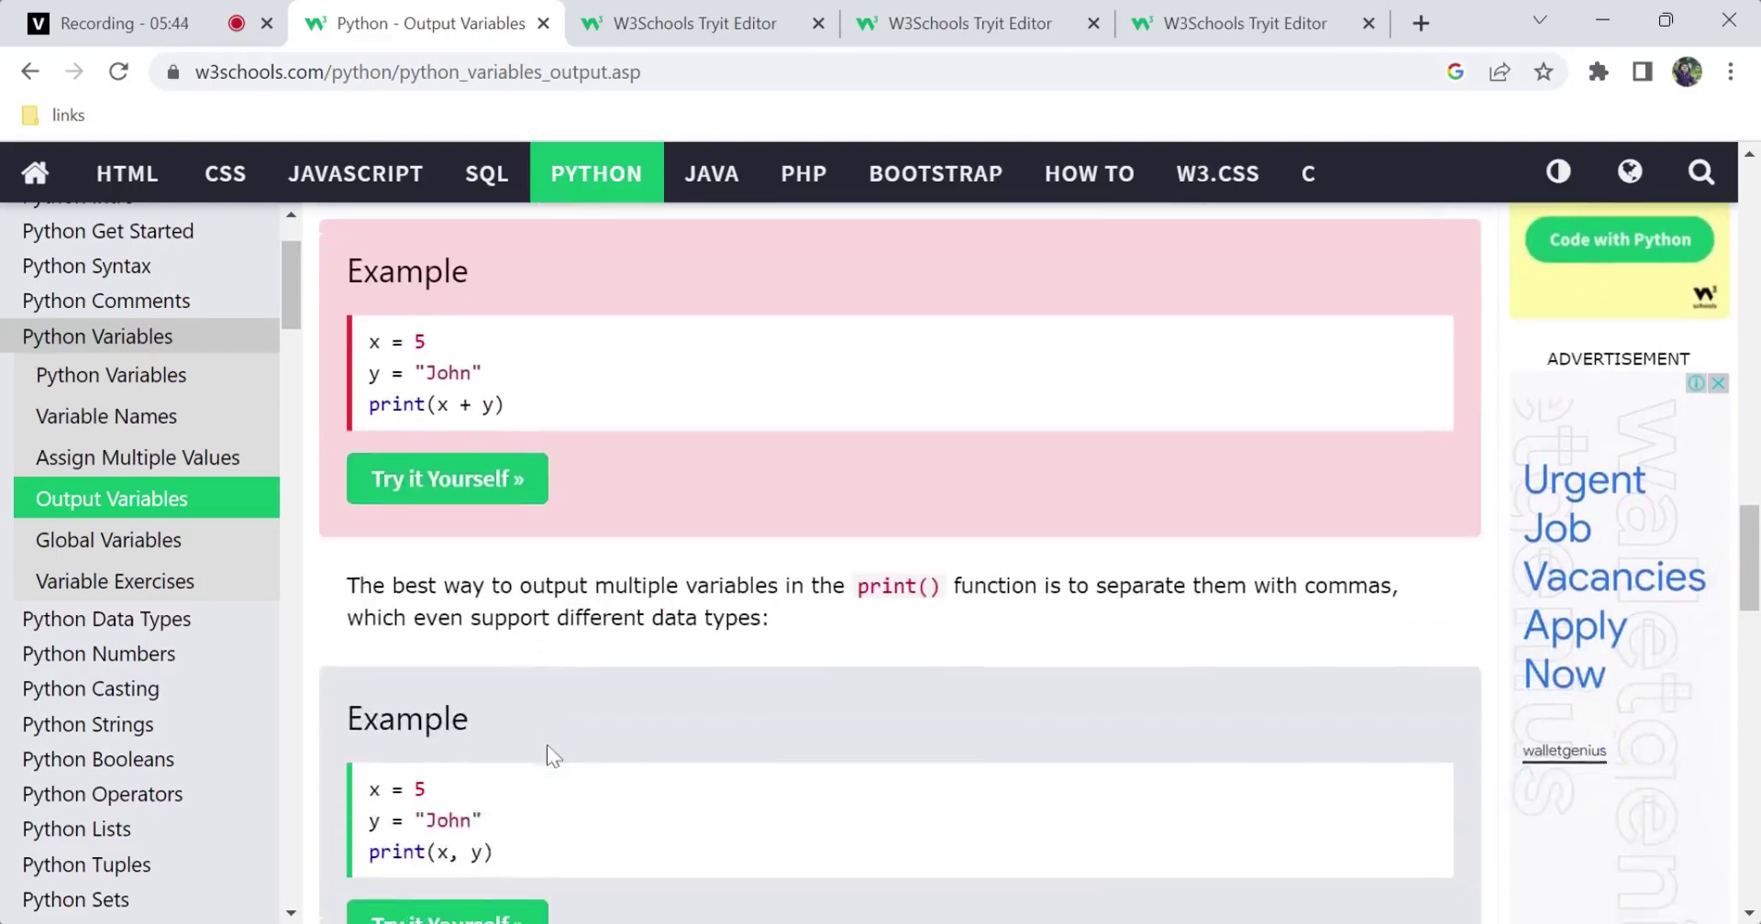
scroll(547, 745, "down", 1)
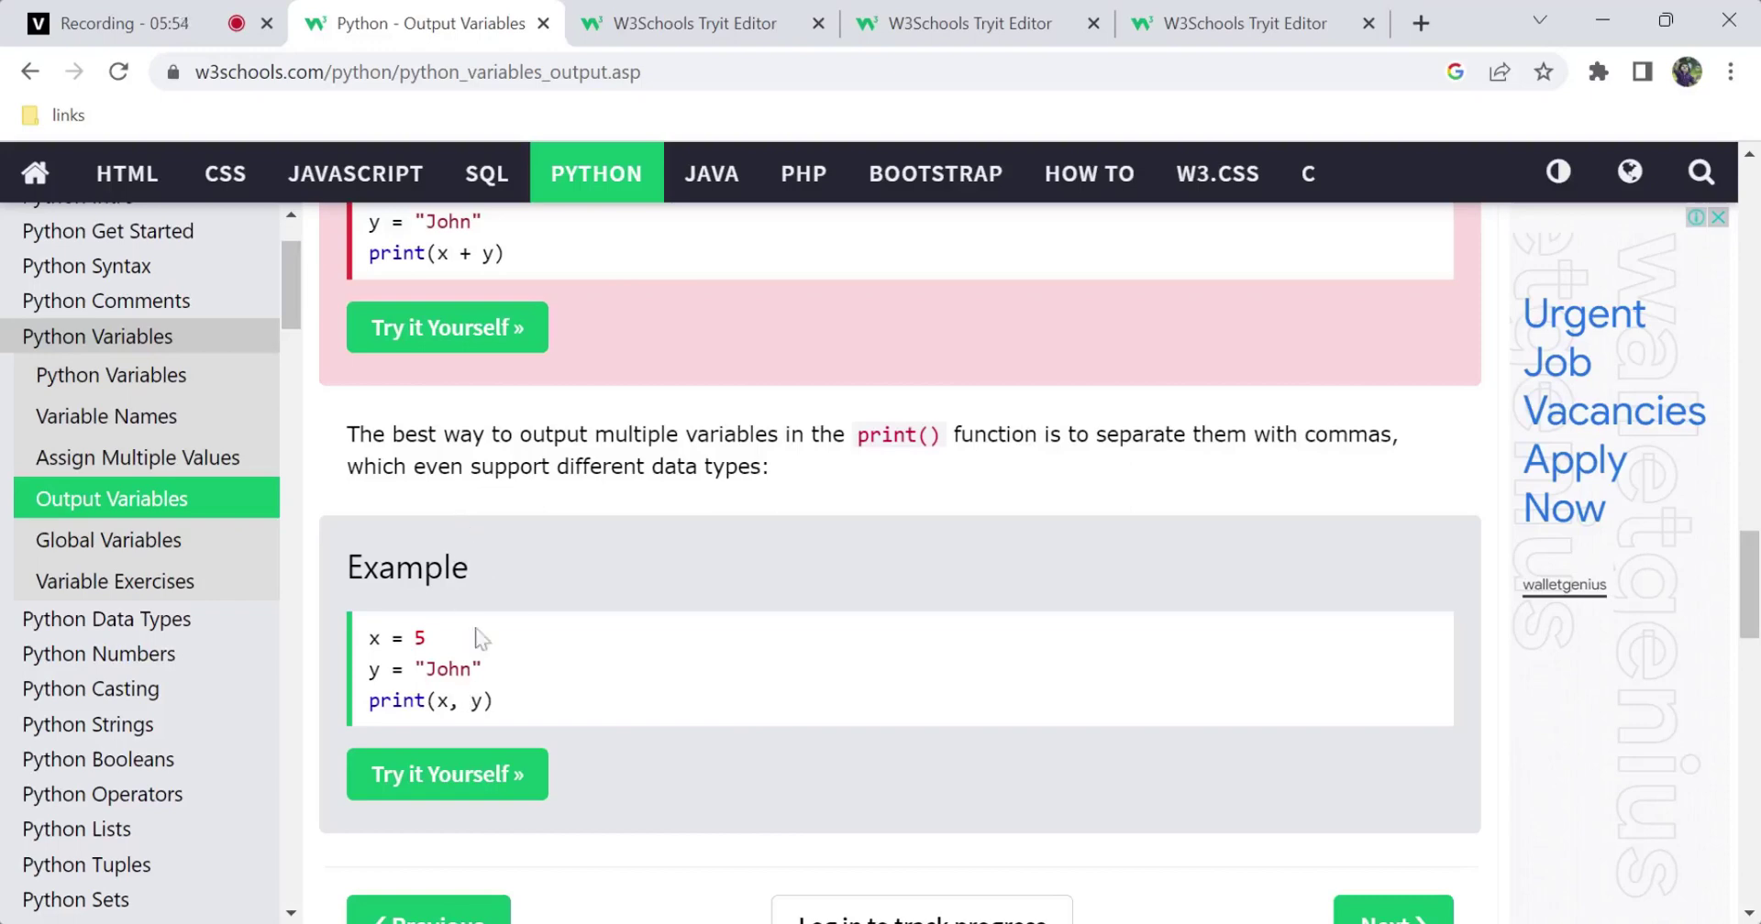
left_click_drag(564, 434, 792, 435)
left_click(793, 435)
double_click(886, 435)
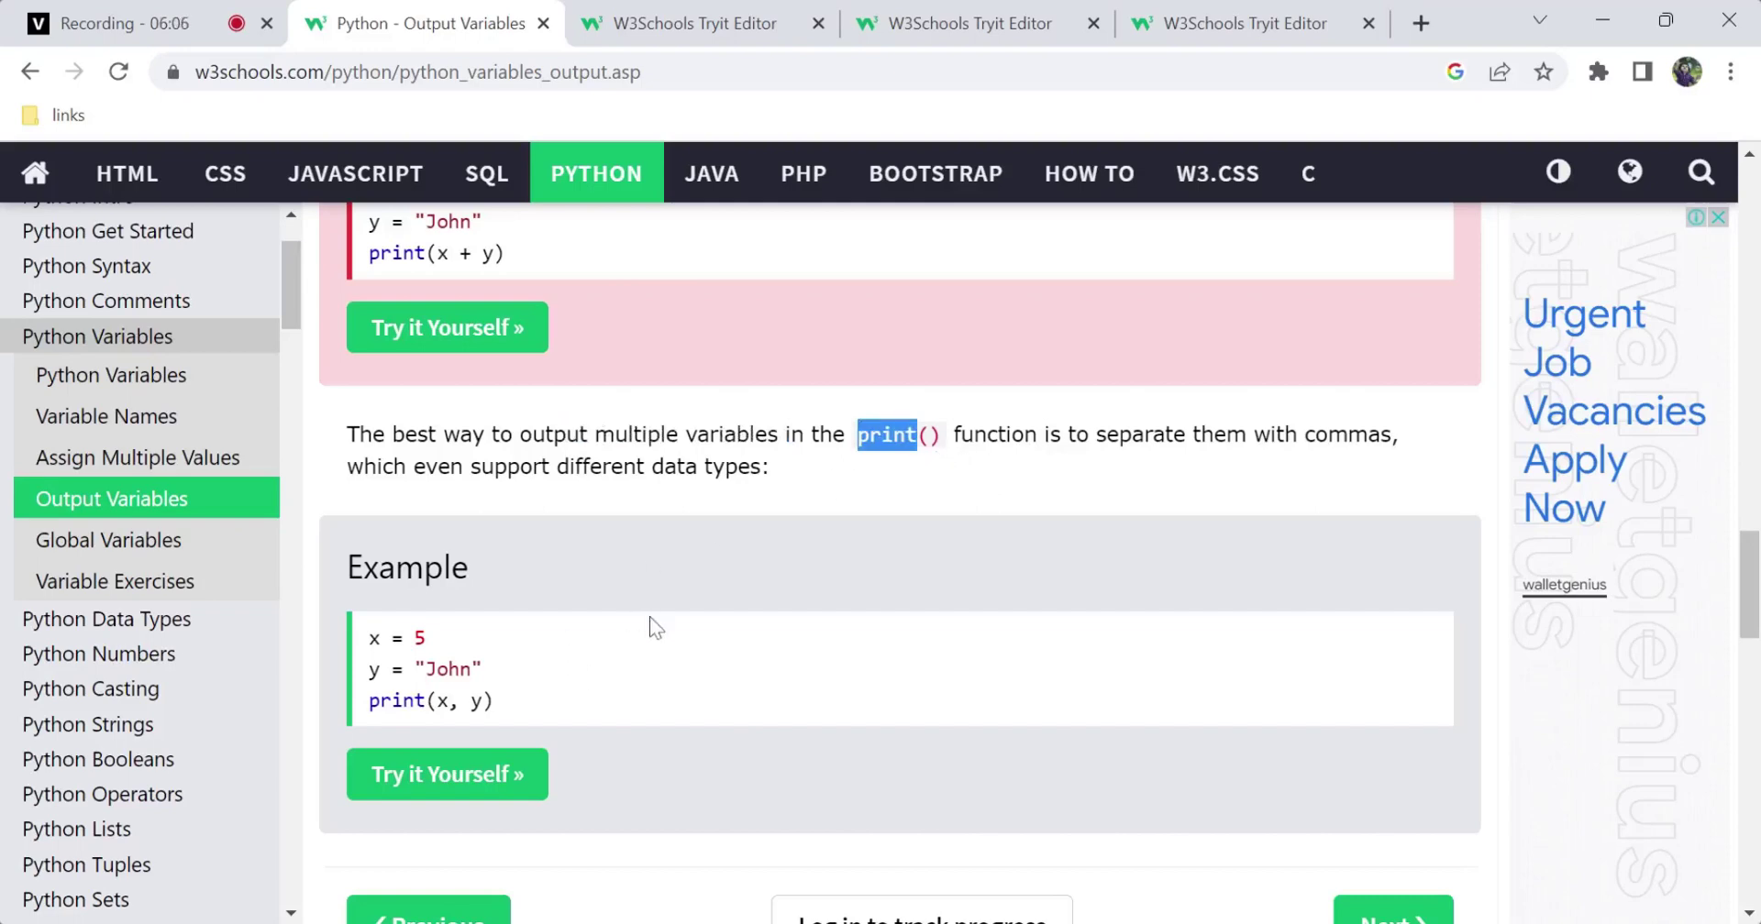
- Open the mixed-type print(x, y) example in the editor and close the three older editor tabs
left_click(452, 774)
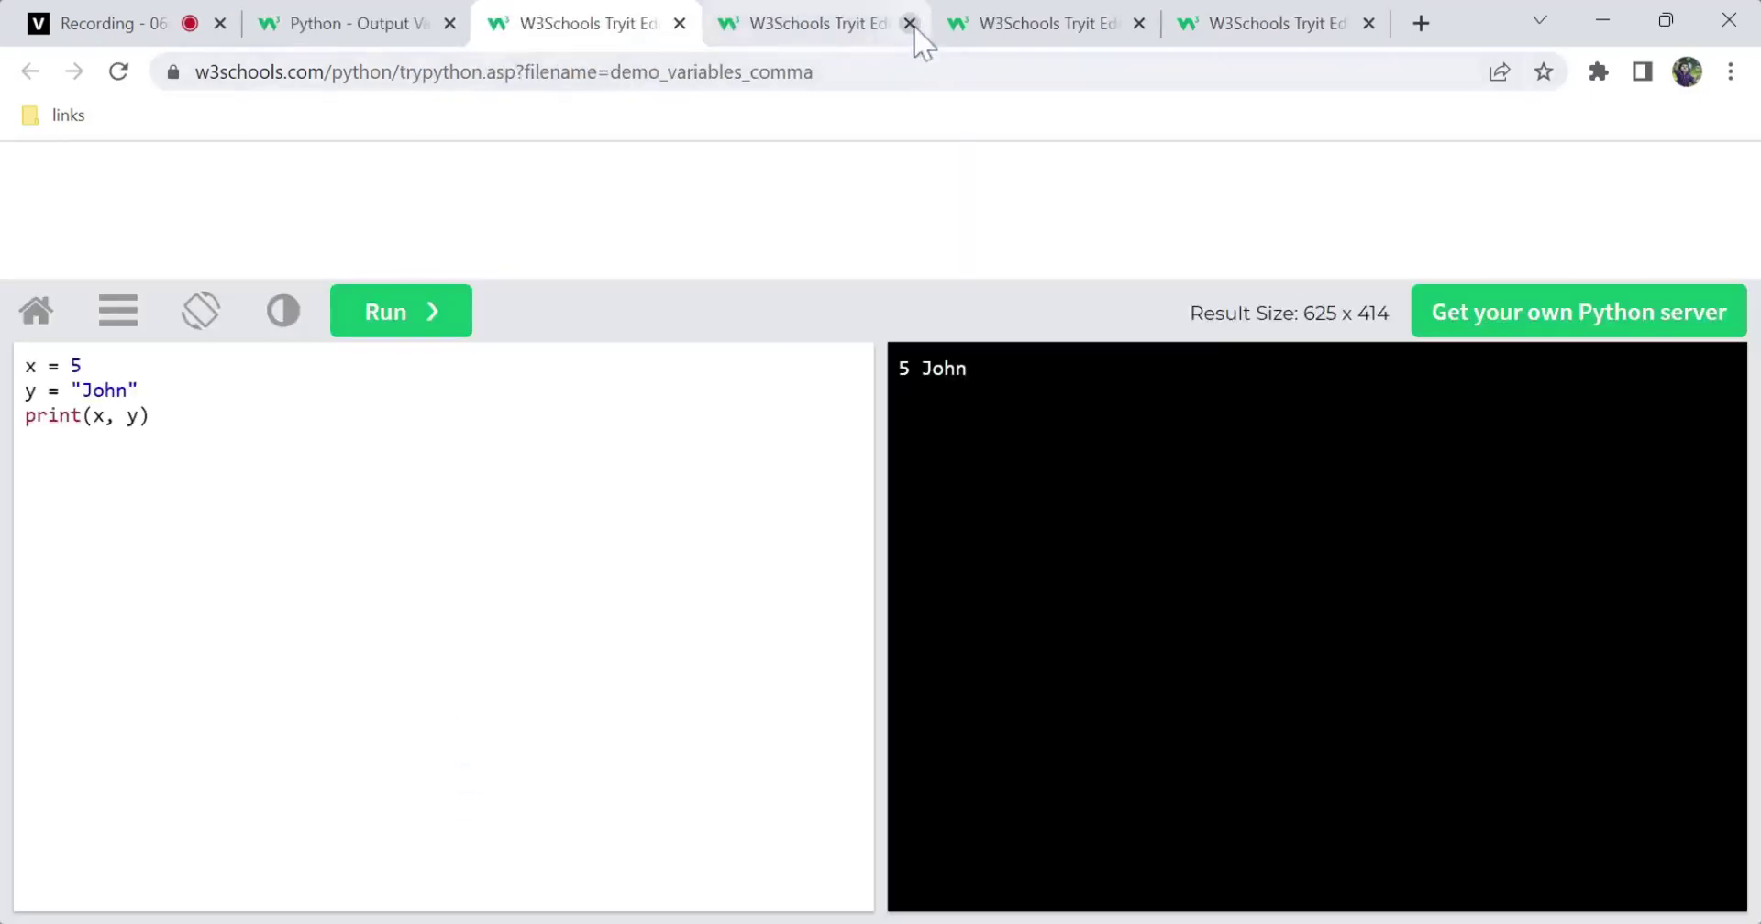
left_click(911, 24)
left_click(911, 24)
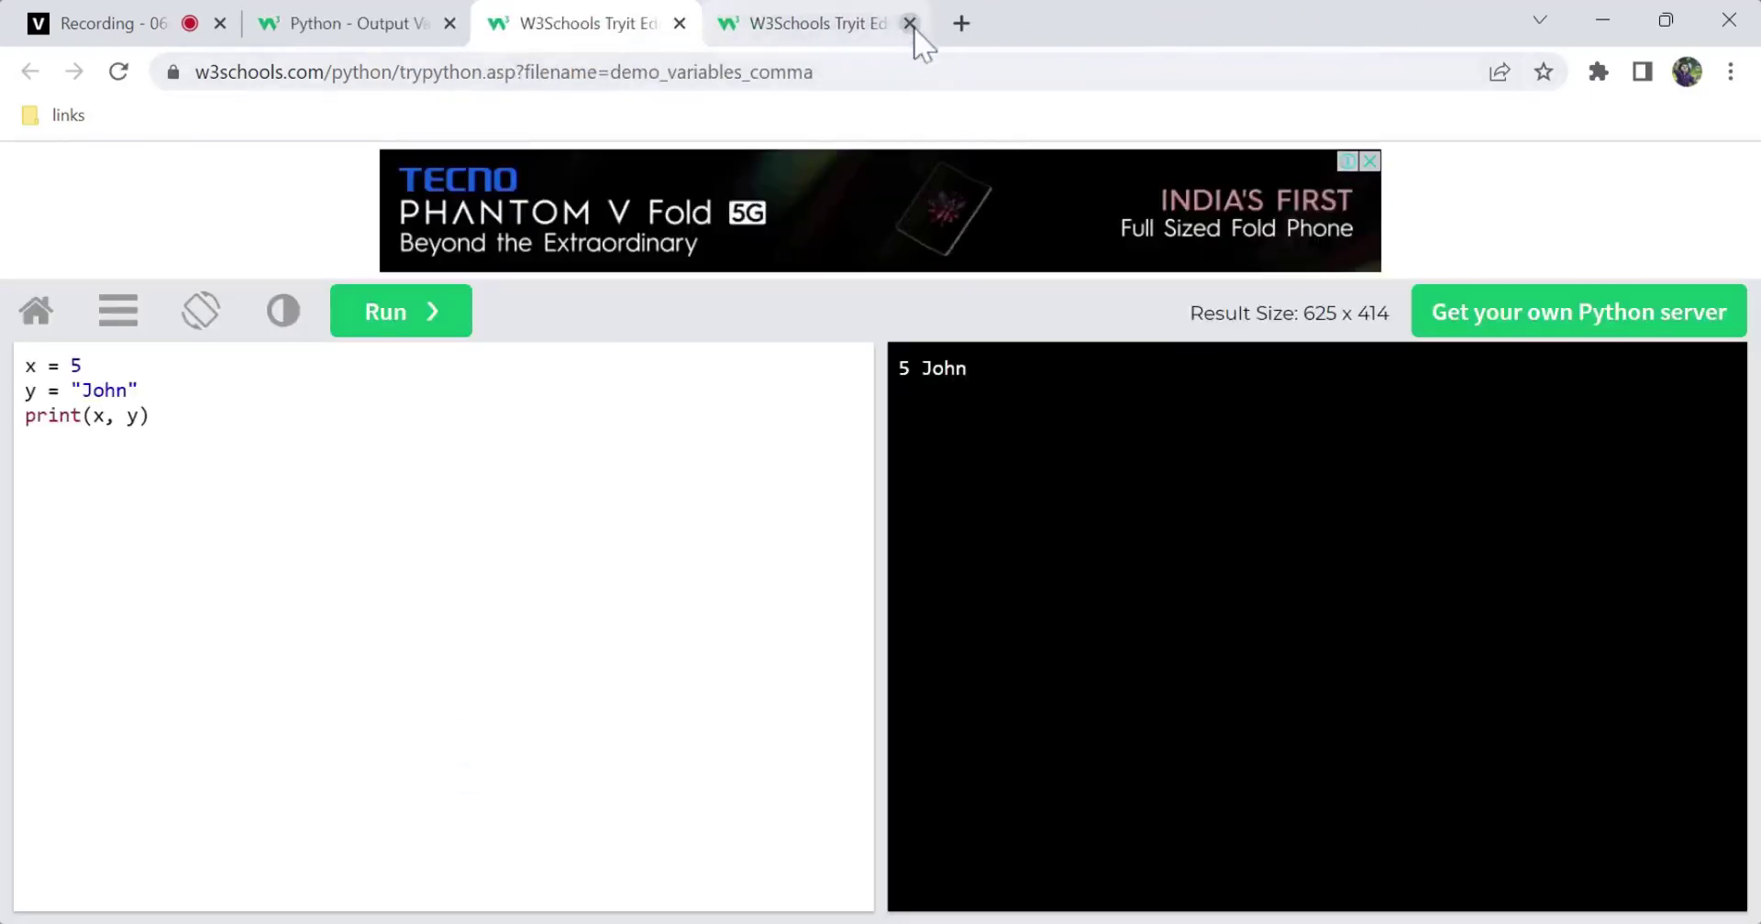
left_click(911, 24)
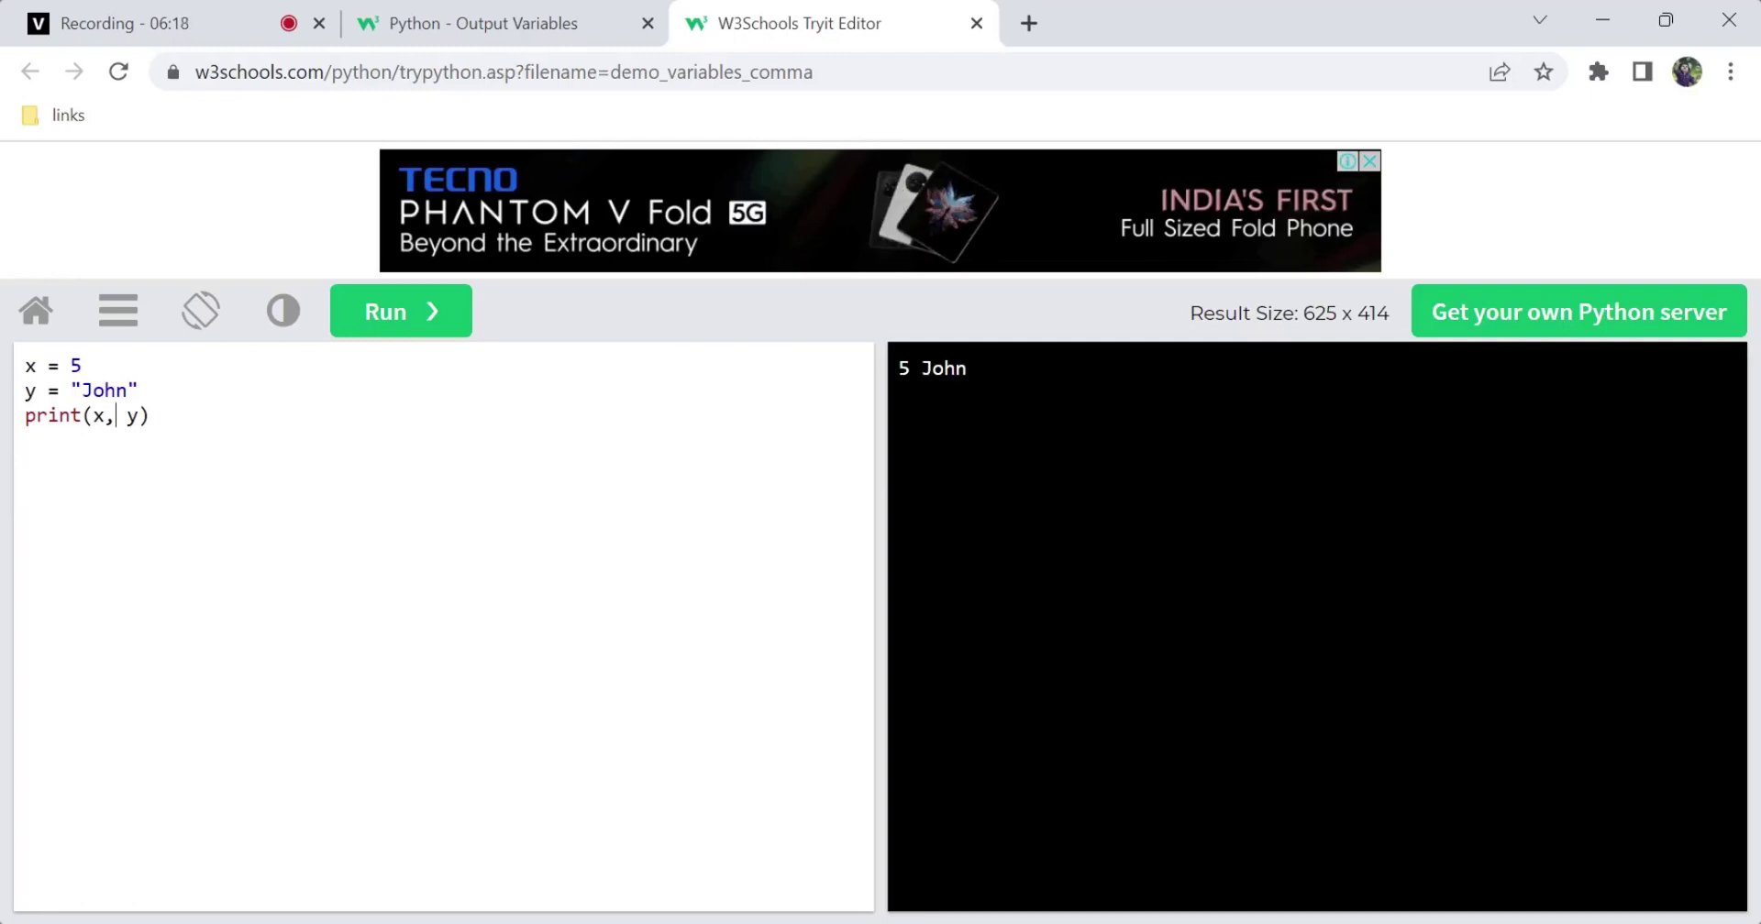
- Replace the comma in print(x, y) with the + operator and run the code
key("BackSpace")
type("+")
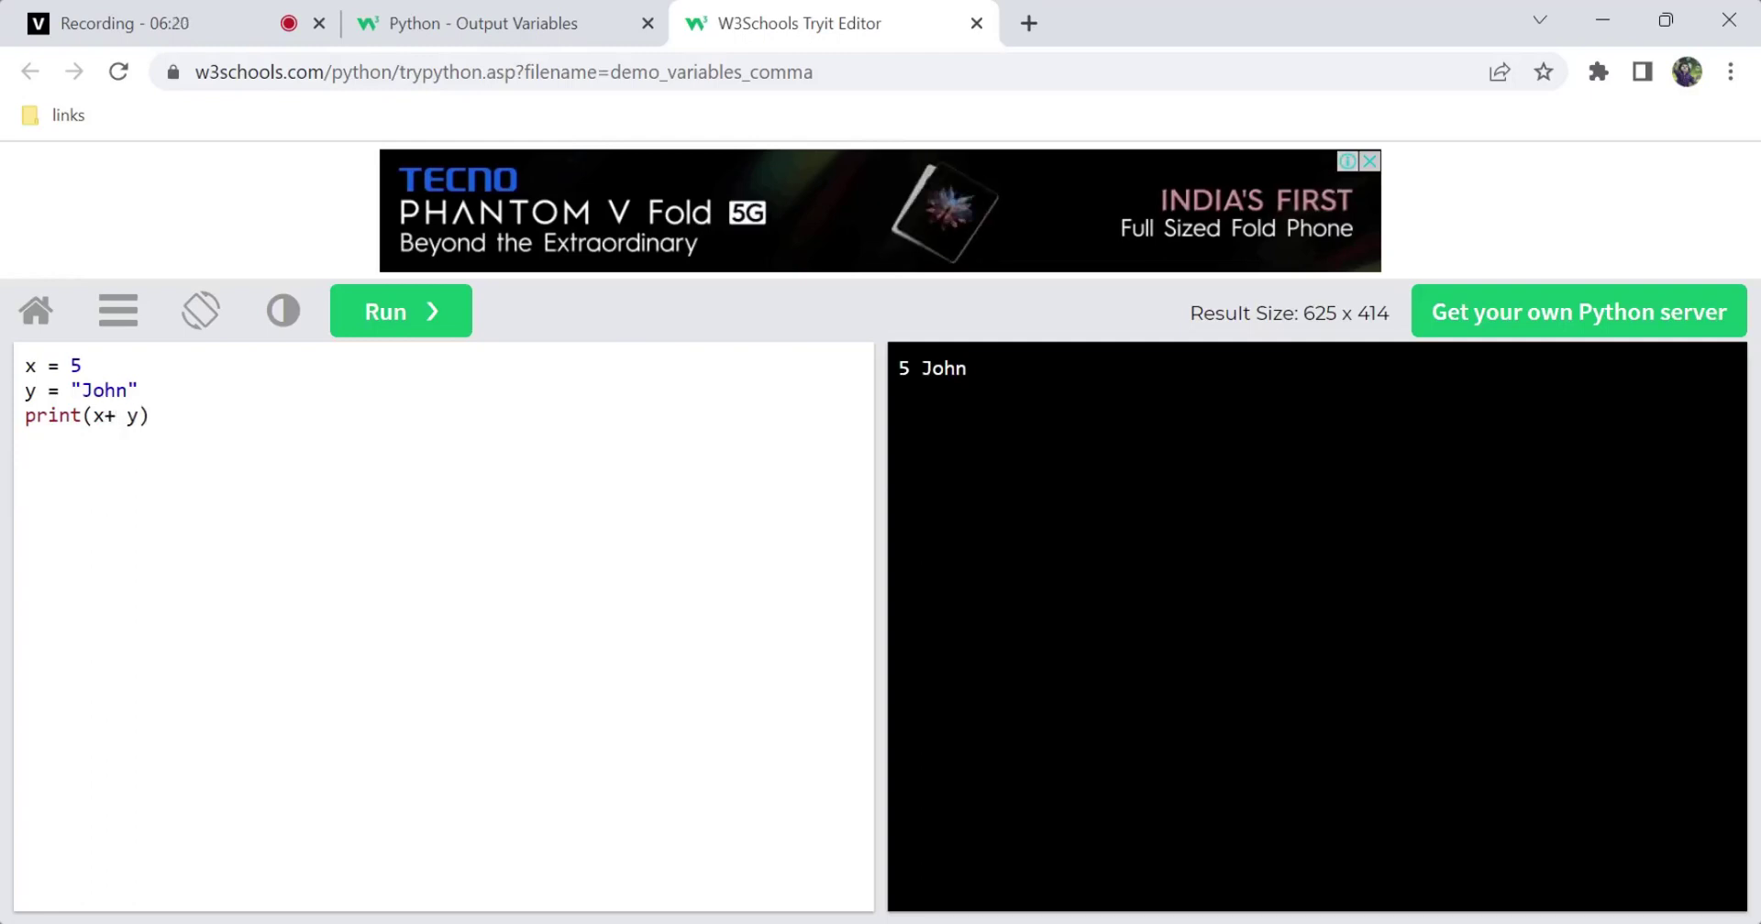
left_click(384, 314)
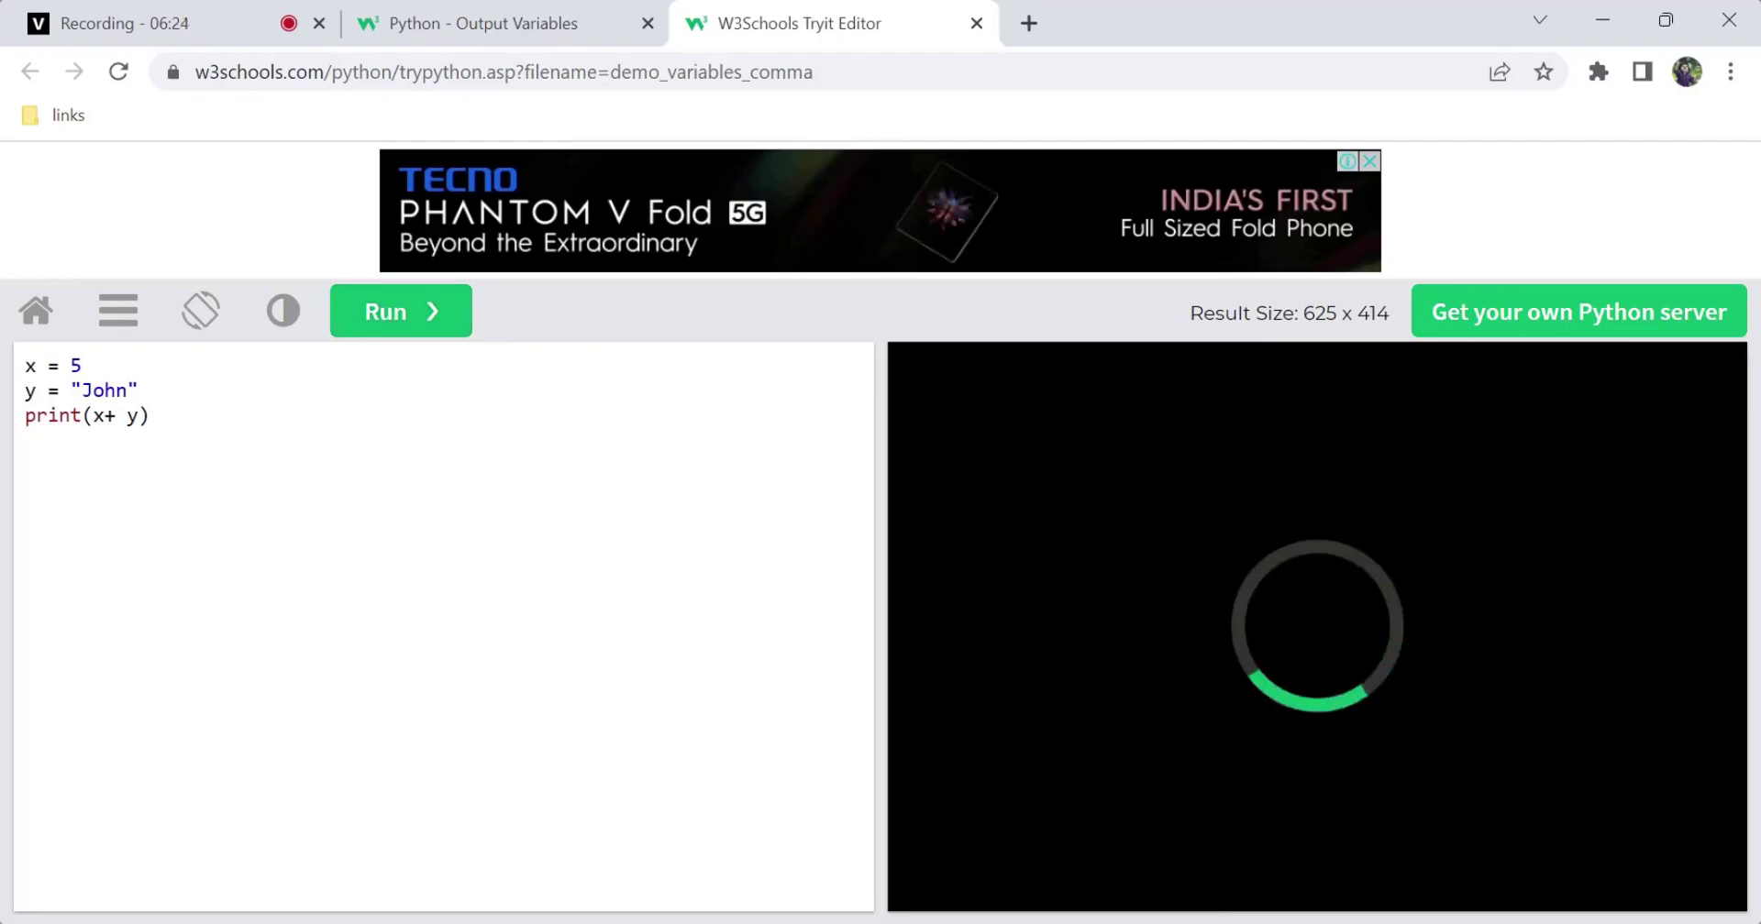
- Revisit the lesson's comma-separated print example, check the output of the edited code, and return to the lesson
left_click(518, 18)
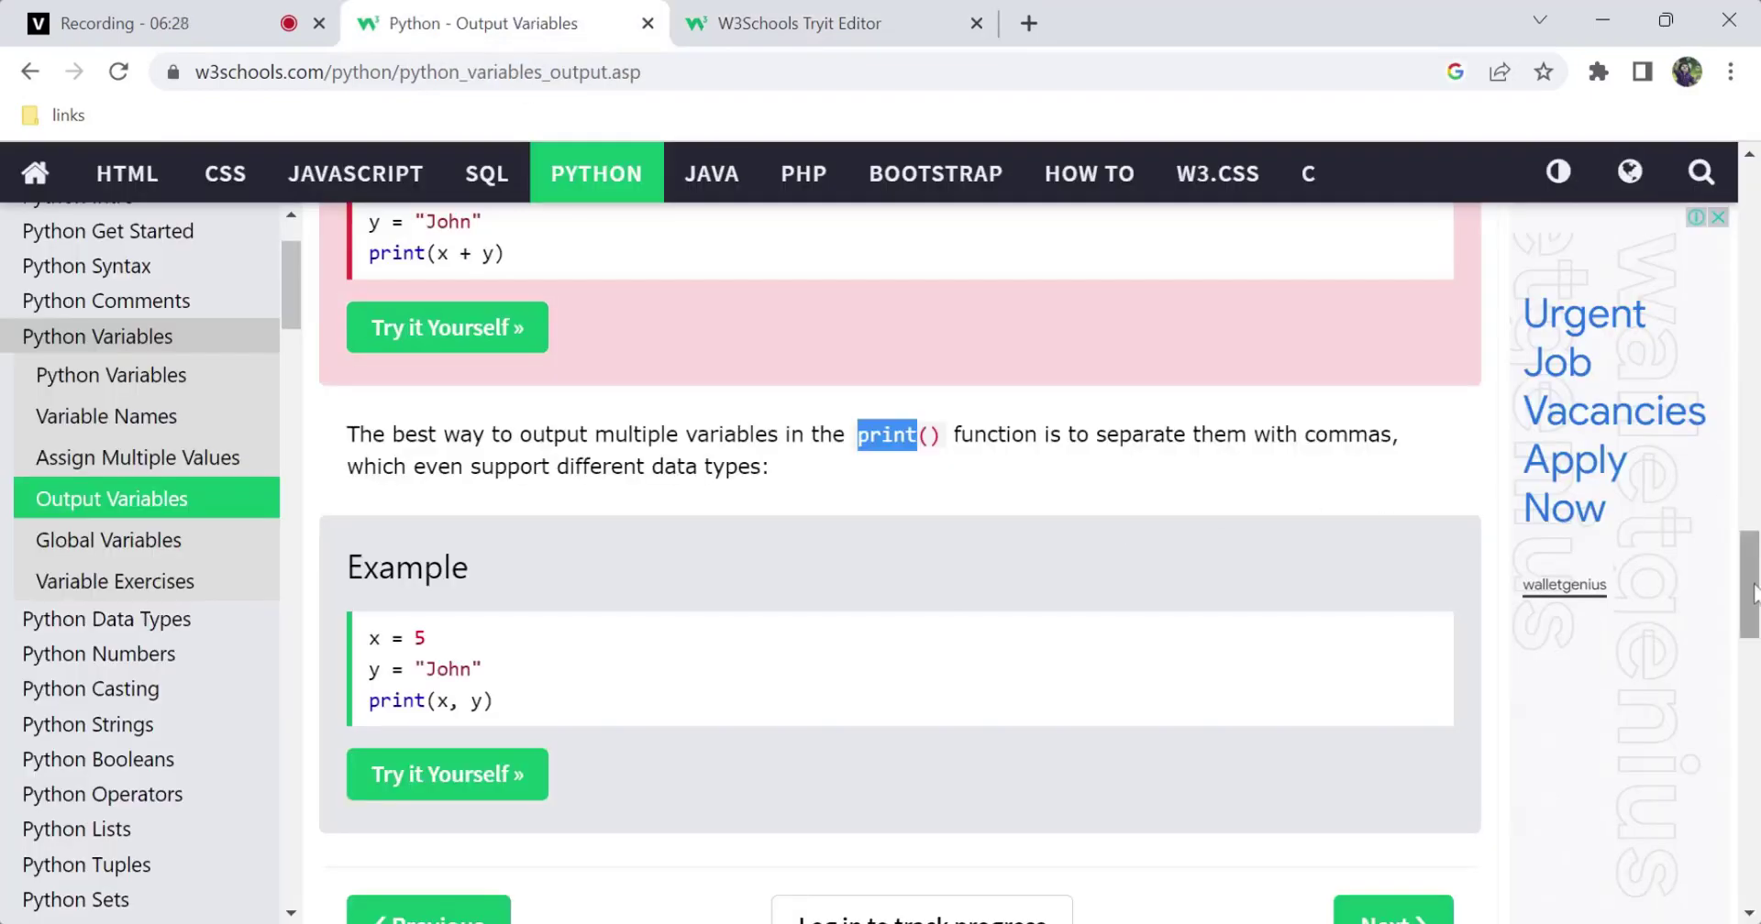
left_click_drag(1747, 594, 1747, 332)
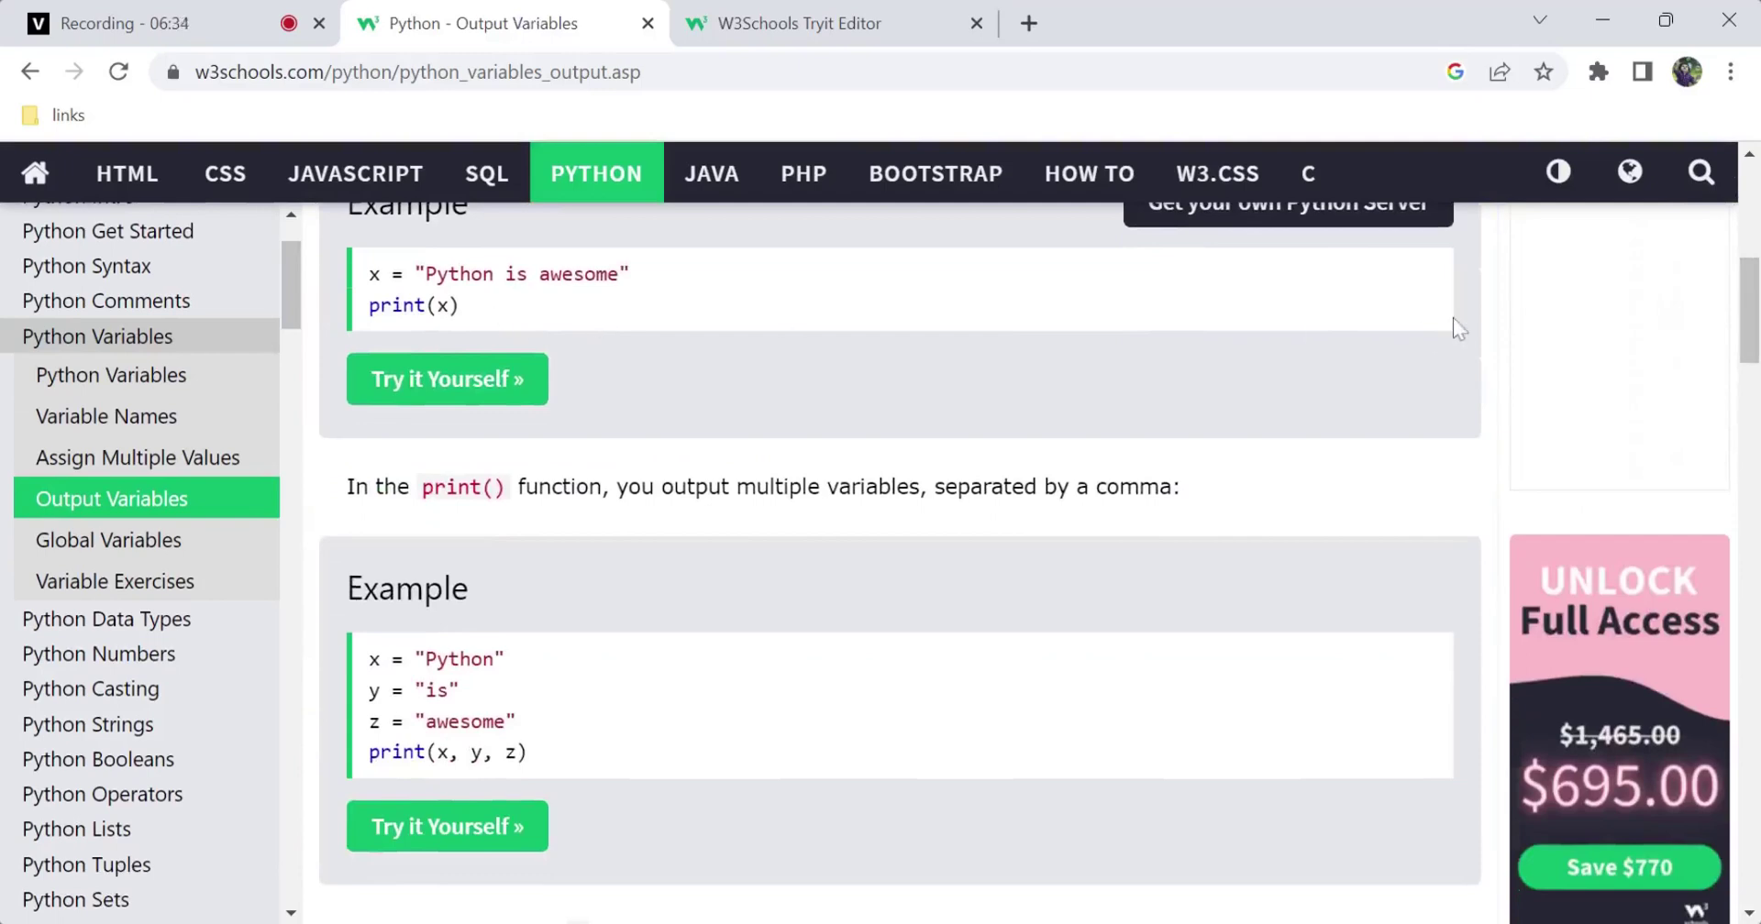
left_click_drag(1751, 335, 1752, 347)
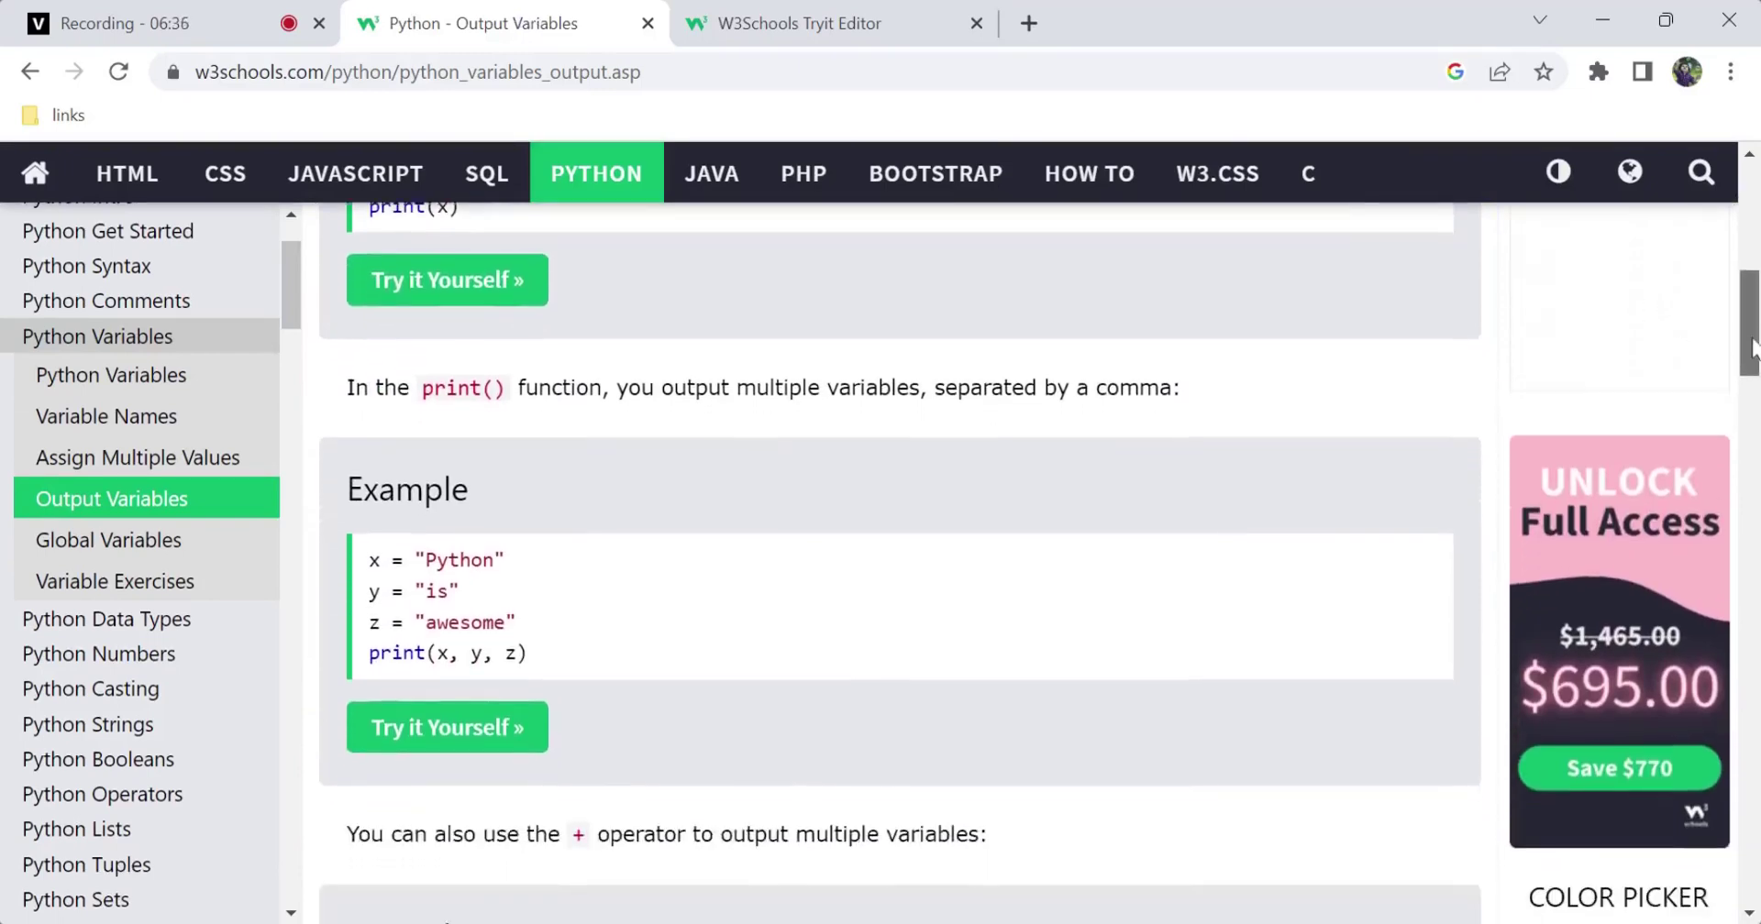
scroll(1752, 346, "down", 1)
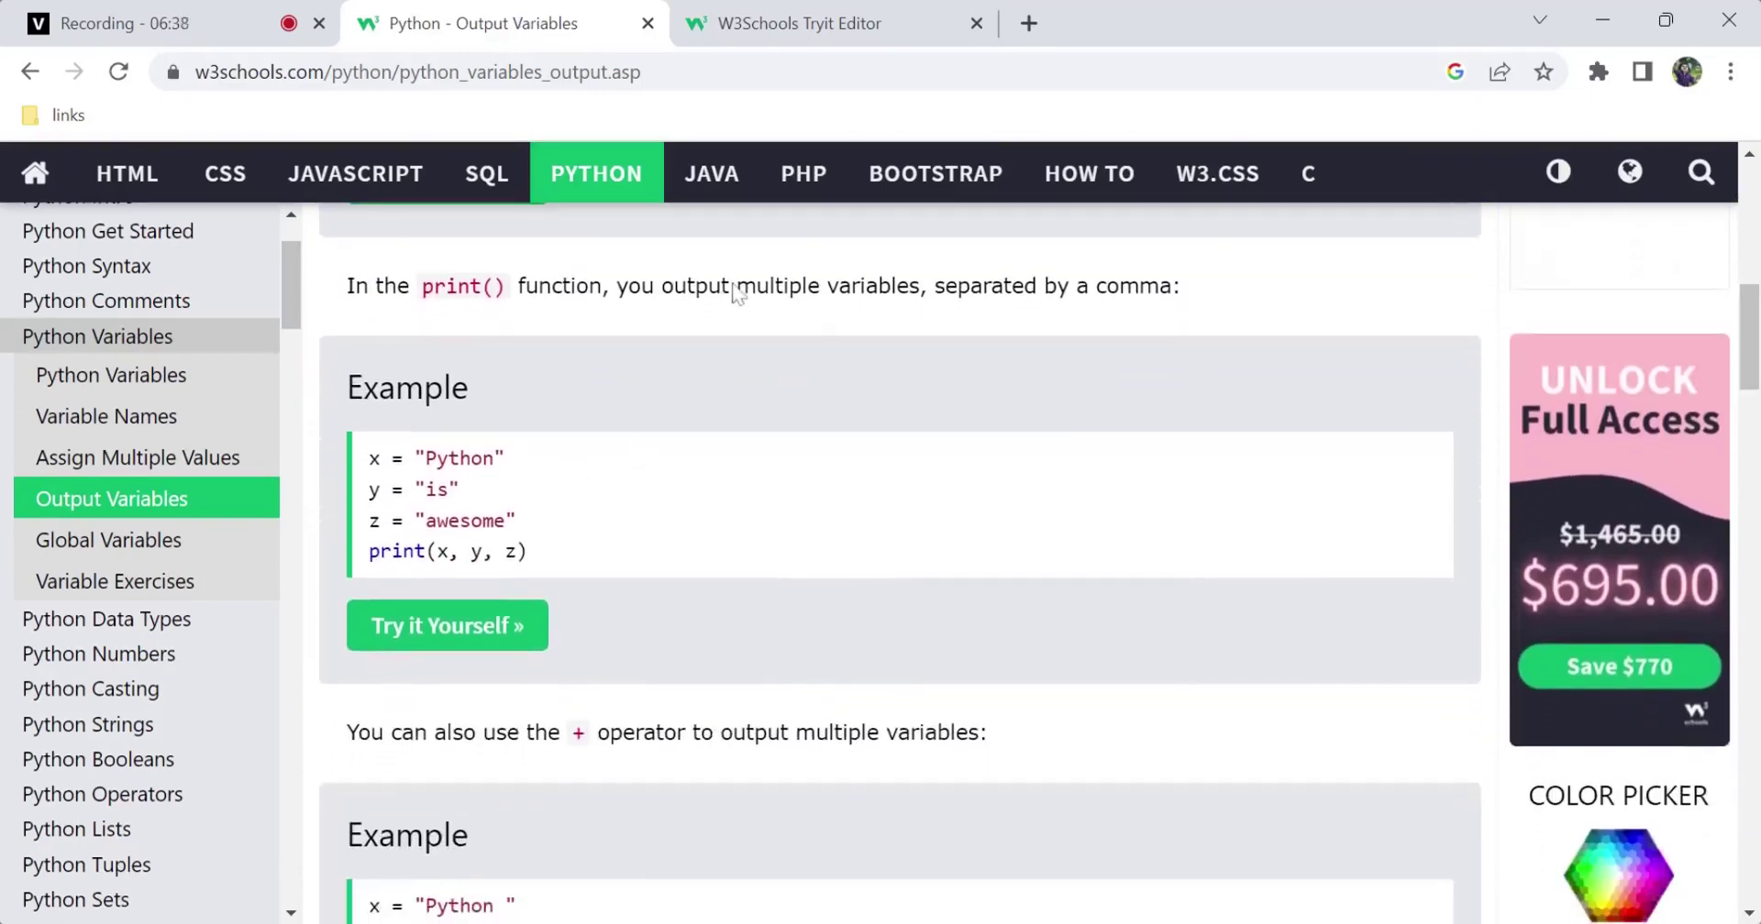
left_click(786, 25)
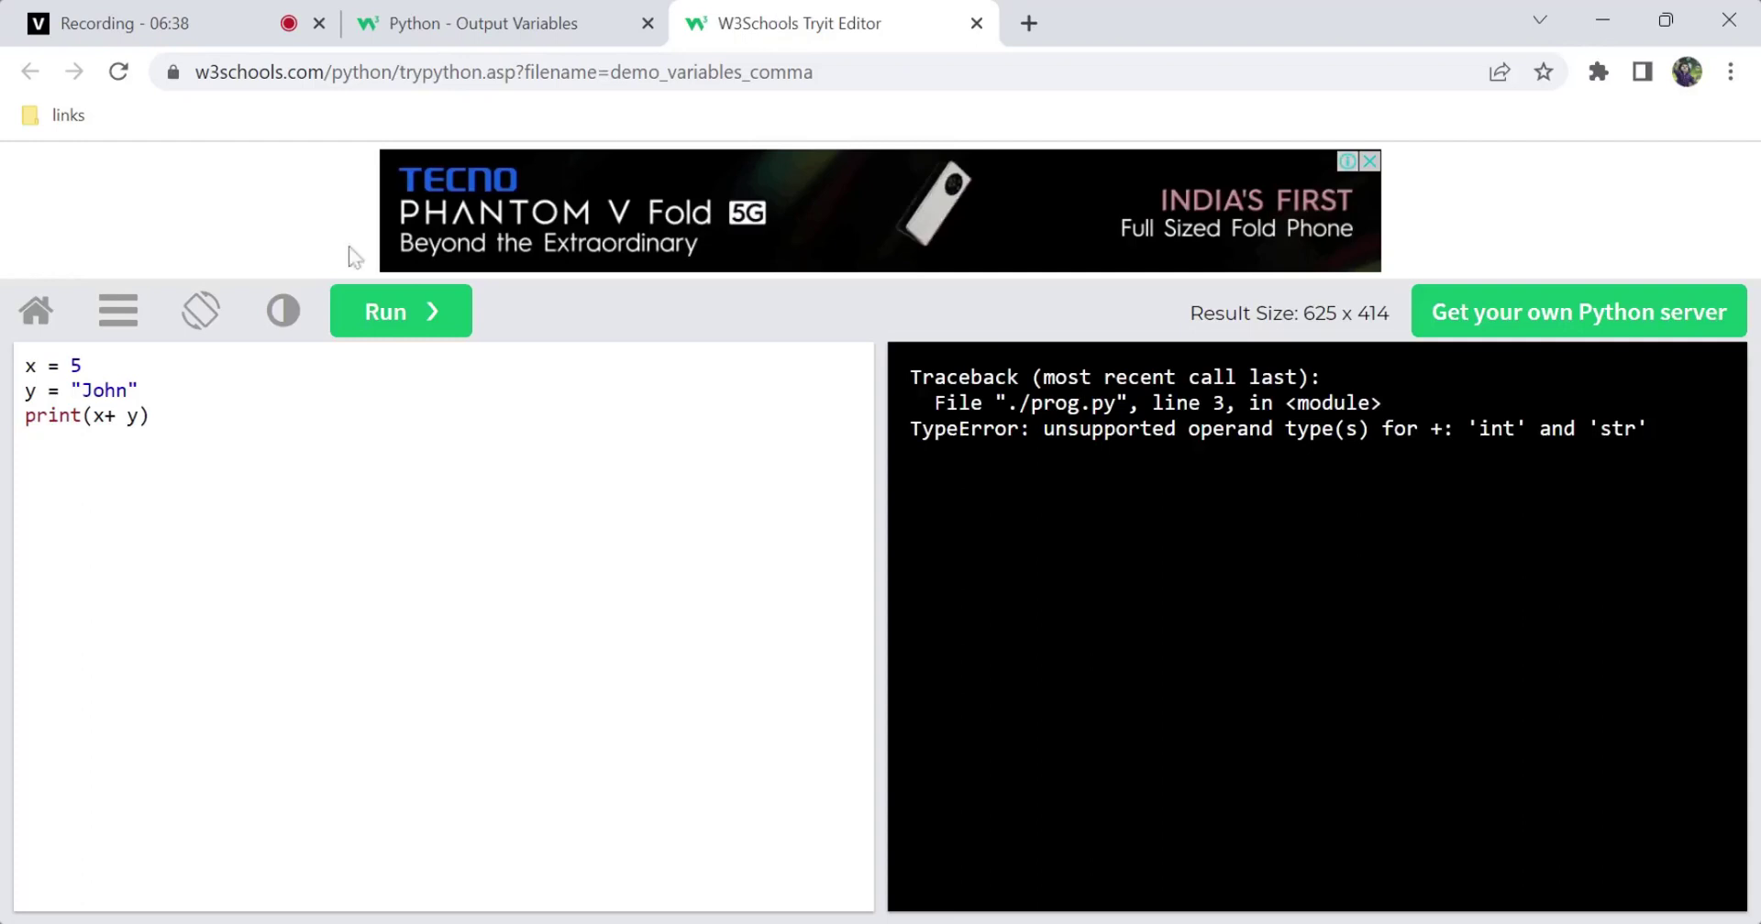
left_click(555, 21)
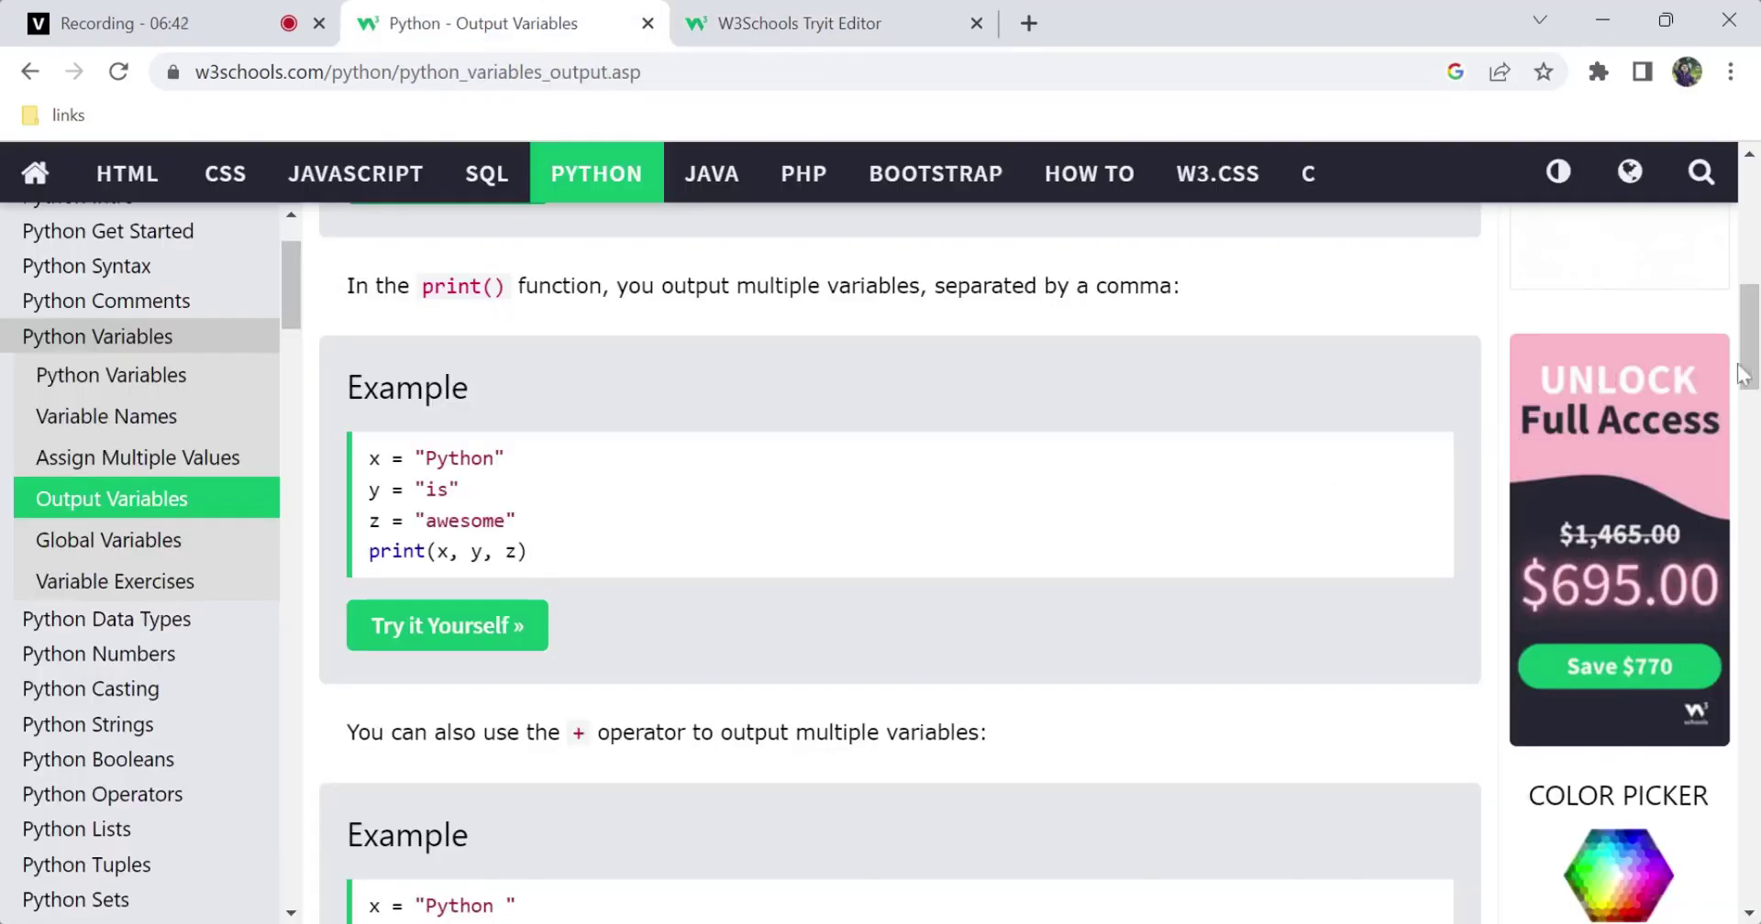
- Review the print(x, y, z) example and its arguments, followed by the print(x + y + z) example
left_click_drag(1743, 375, 1750, 384)
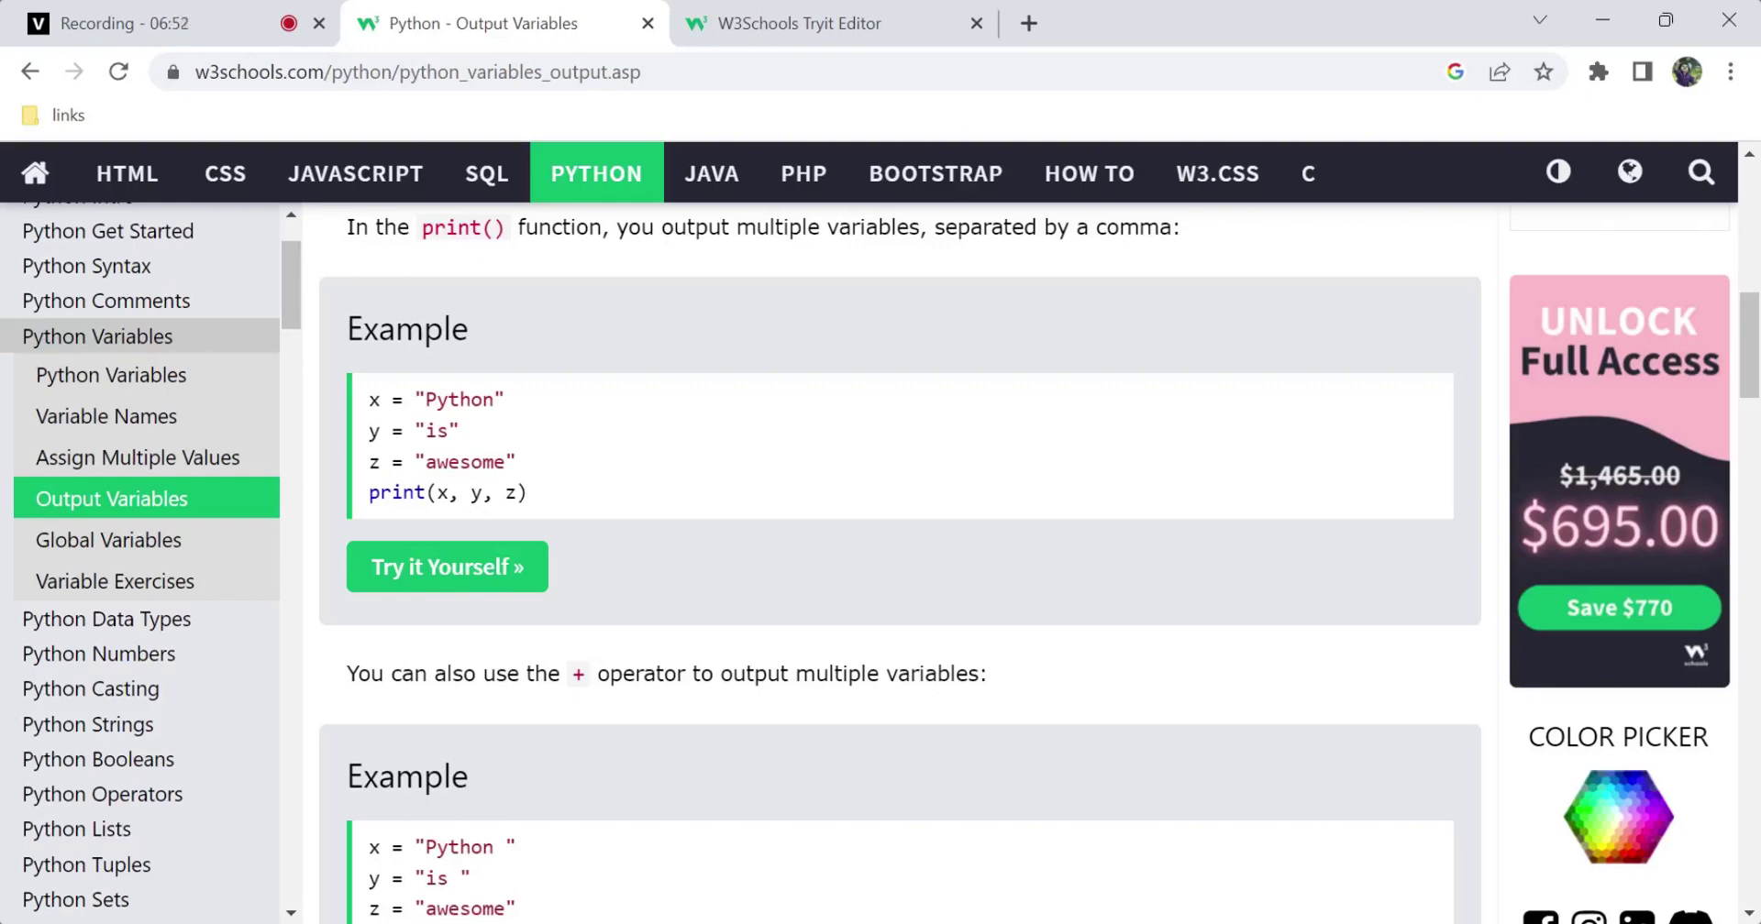
left_click_drag(435, 492, 517, 493)
left_click(517, 492)
left_click_drag(1754, 350, 1755, 385)
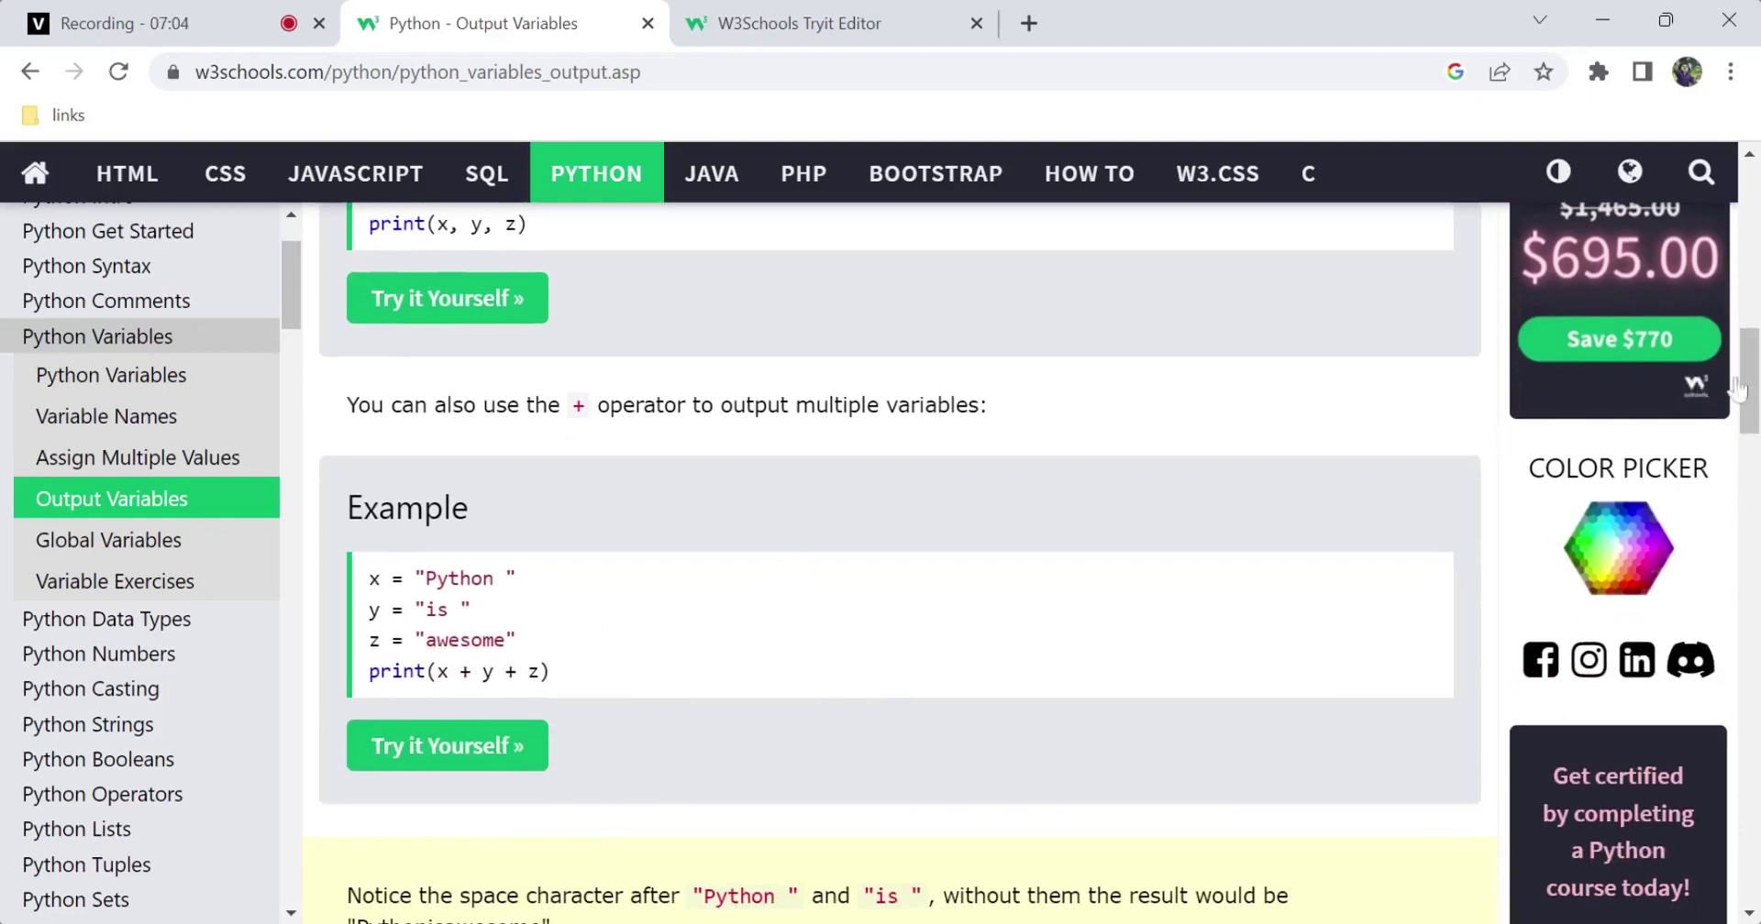
left_click_drag(1753, 401, 1753, 423)
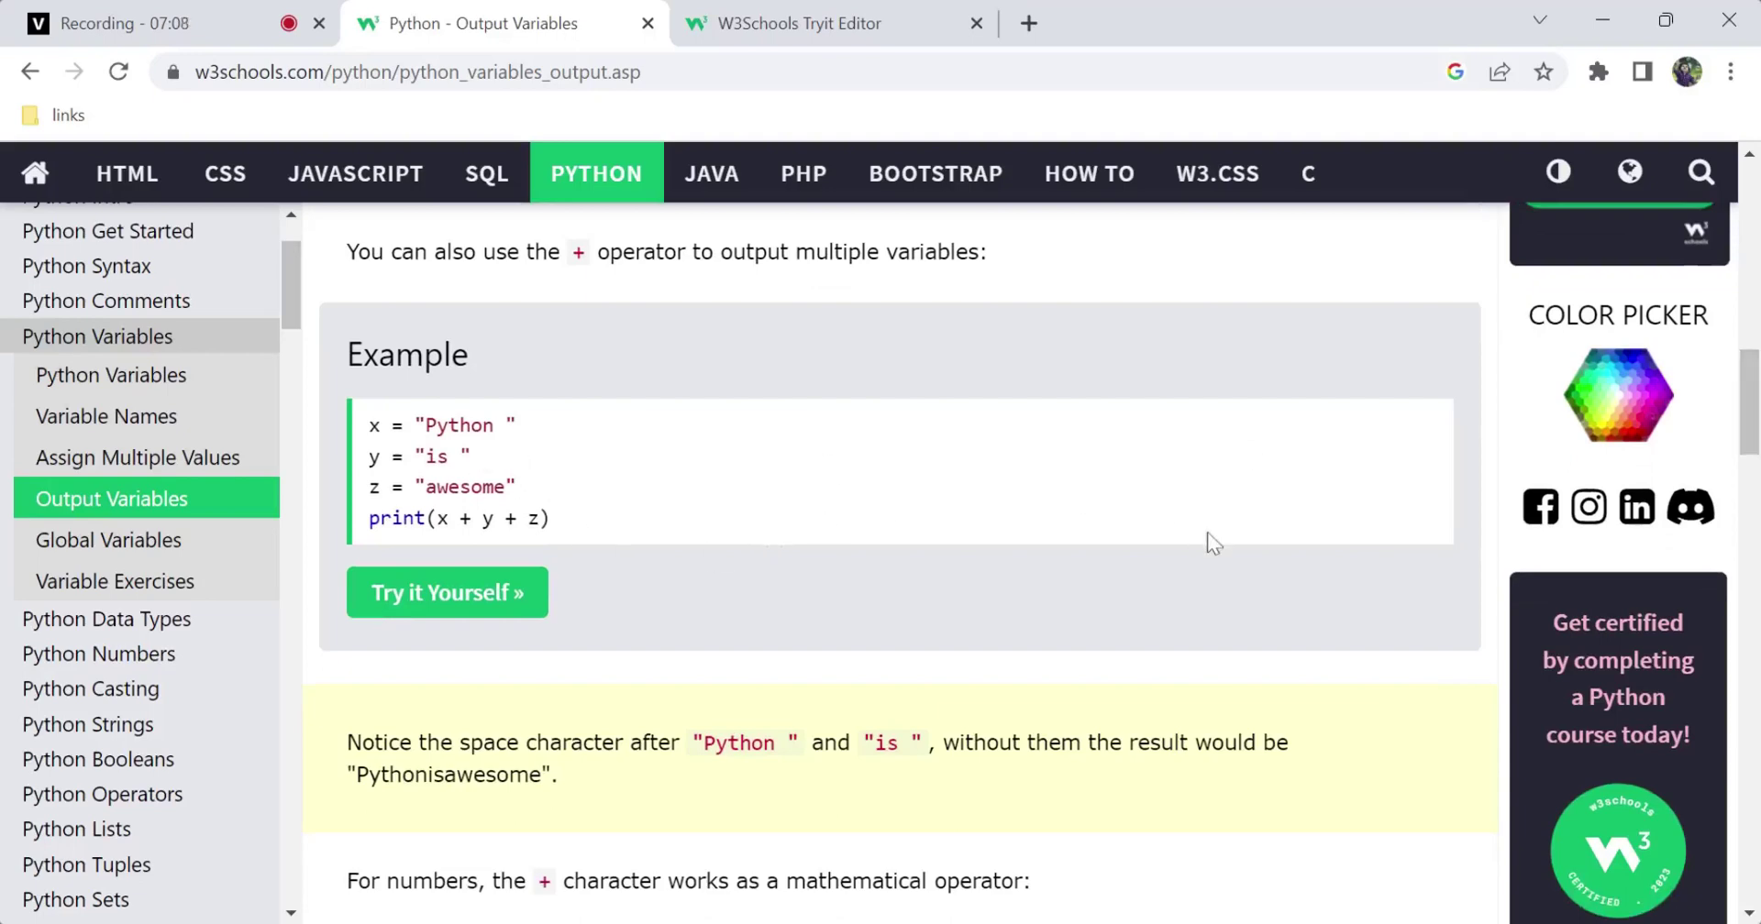
- Review the string-plus-number error example and the mixed-type comma example, and go back to the start of the lesson
left_click_drag(1752, 426, 1756, 557)
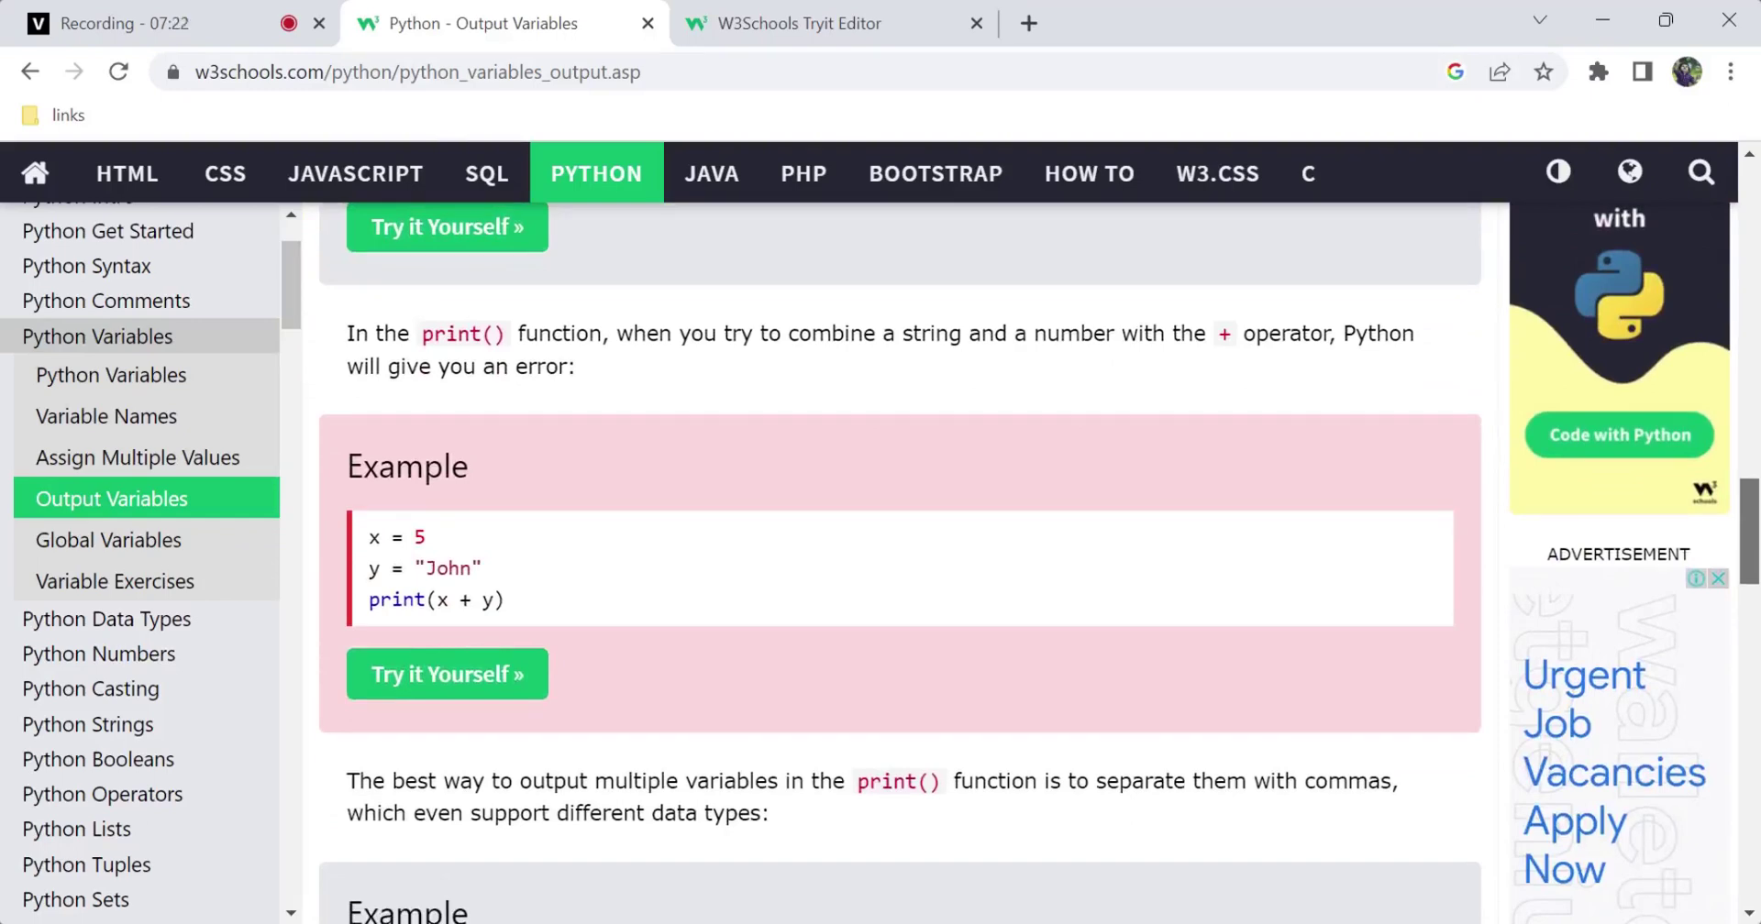
left_click_drag(1755, 557, 1755, 592)
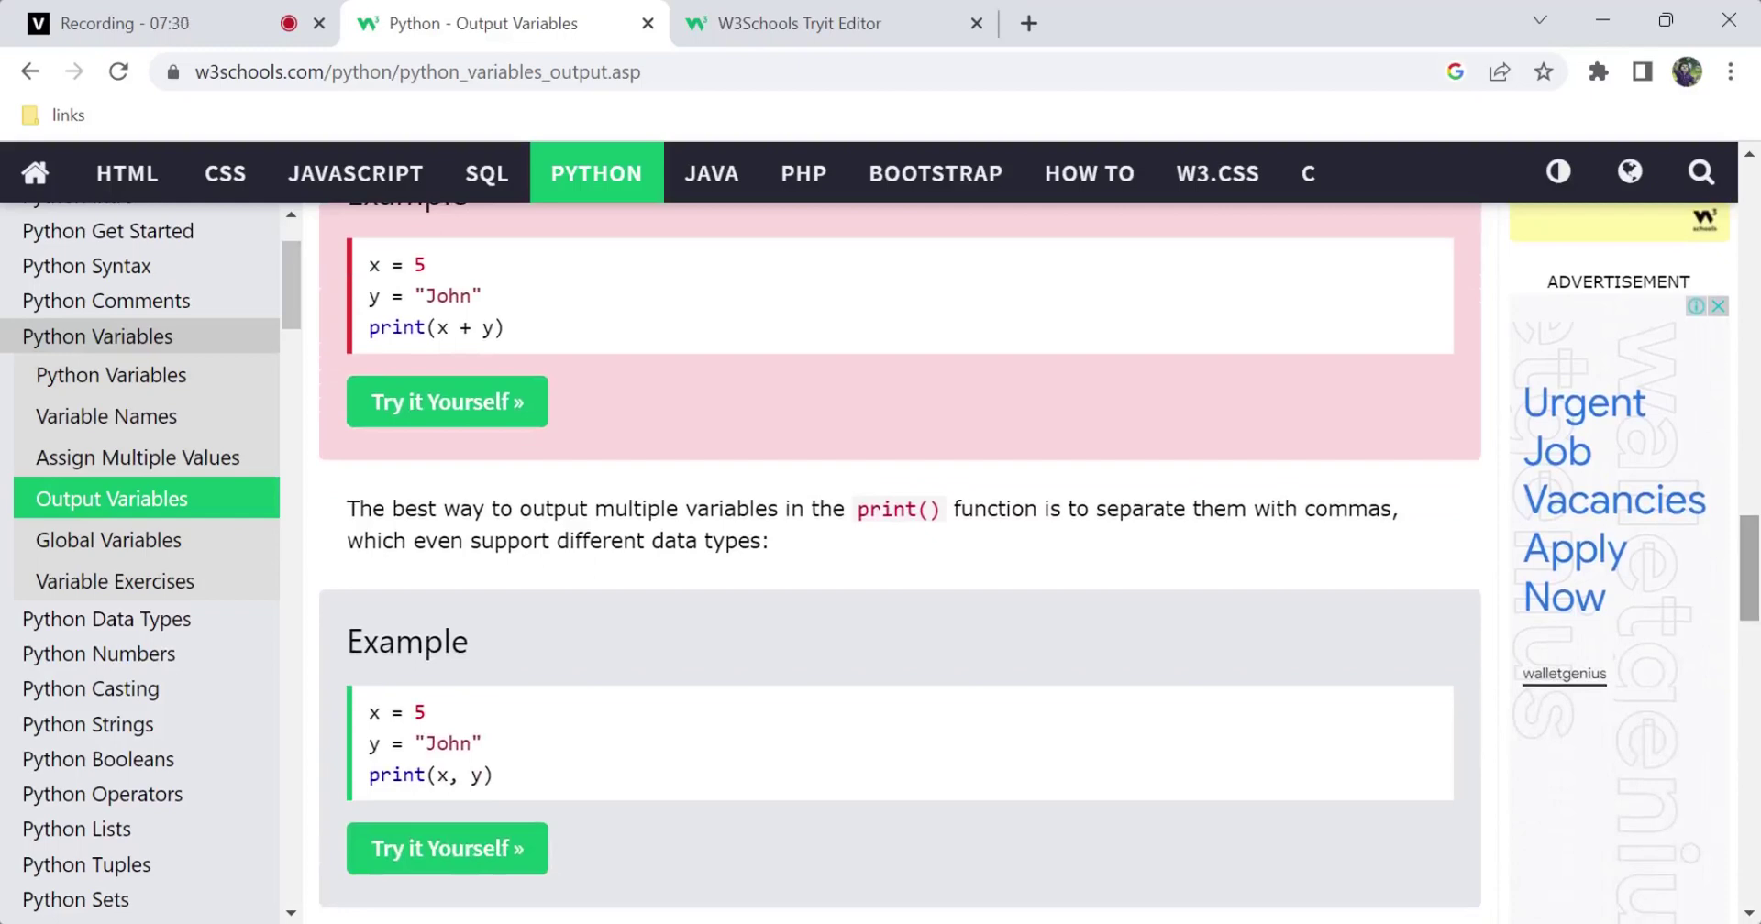
scroll(1751, 596, "down", 1)
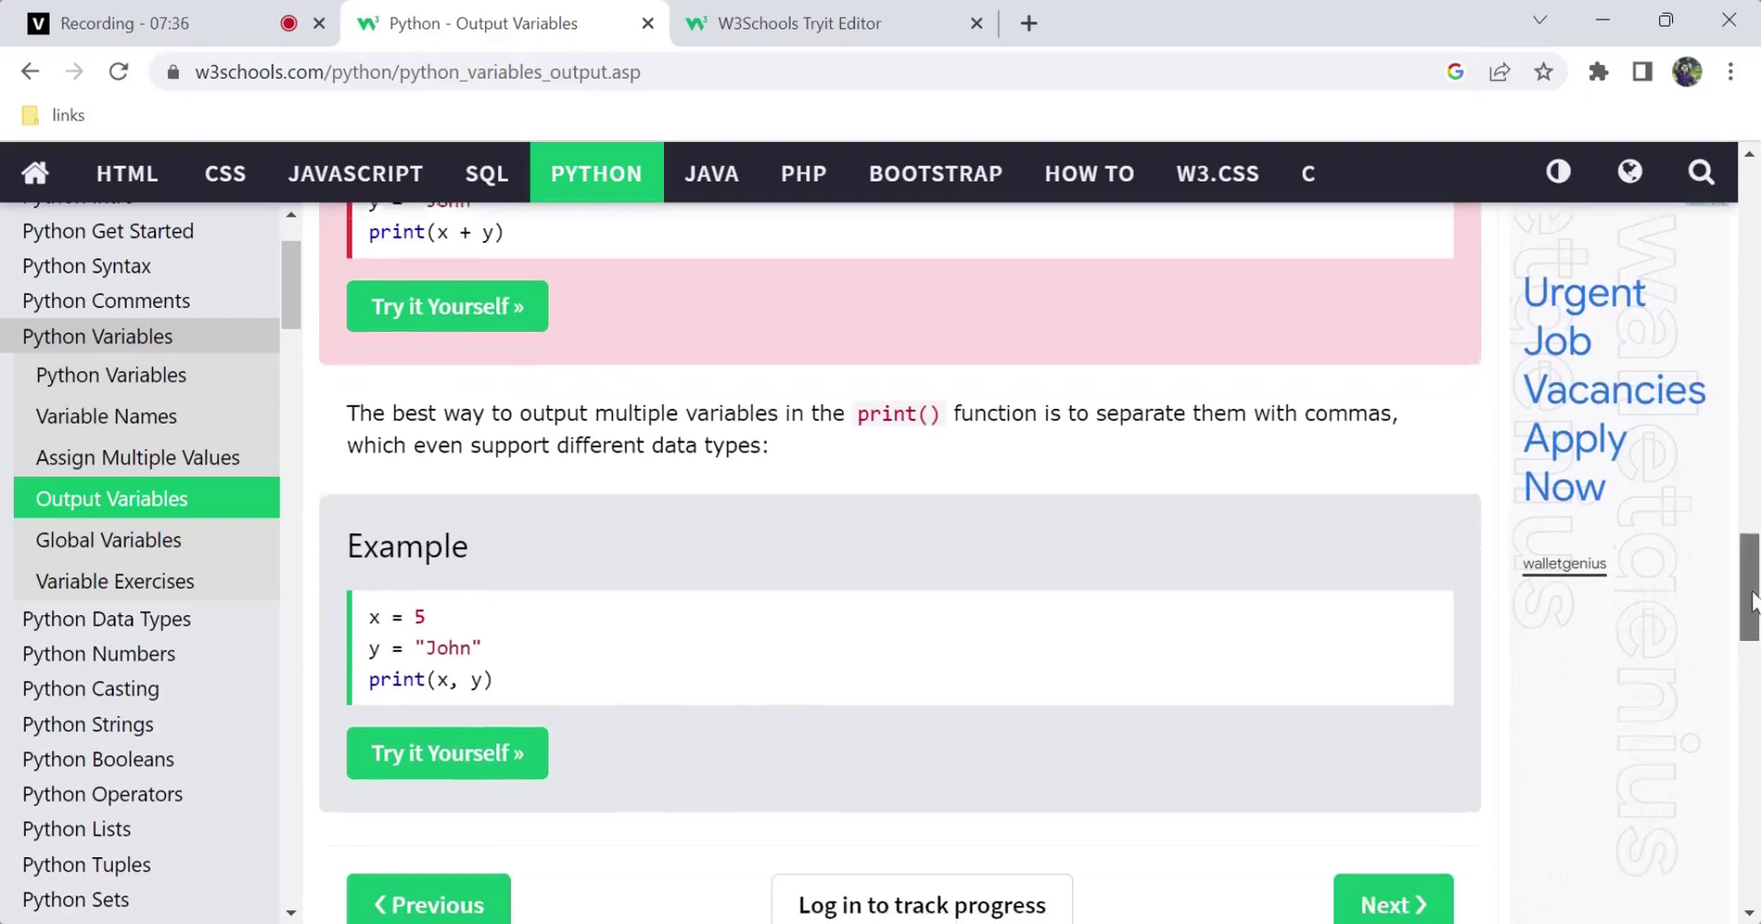
scroll(1752, 605, "down", 2)
left_click_drag(1753, 622, 1676, 239)
scroll(1678, 242, "down", 3)
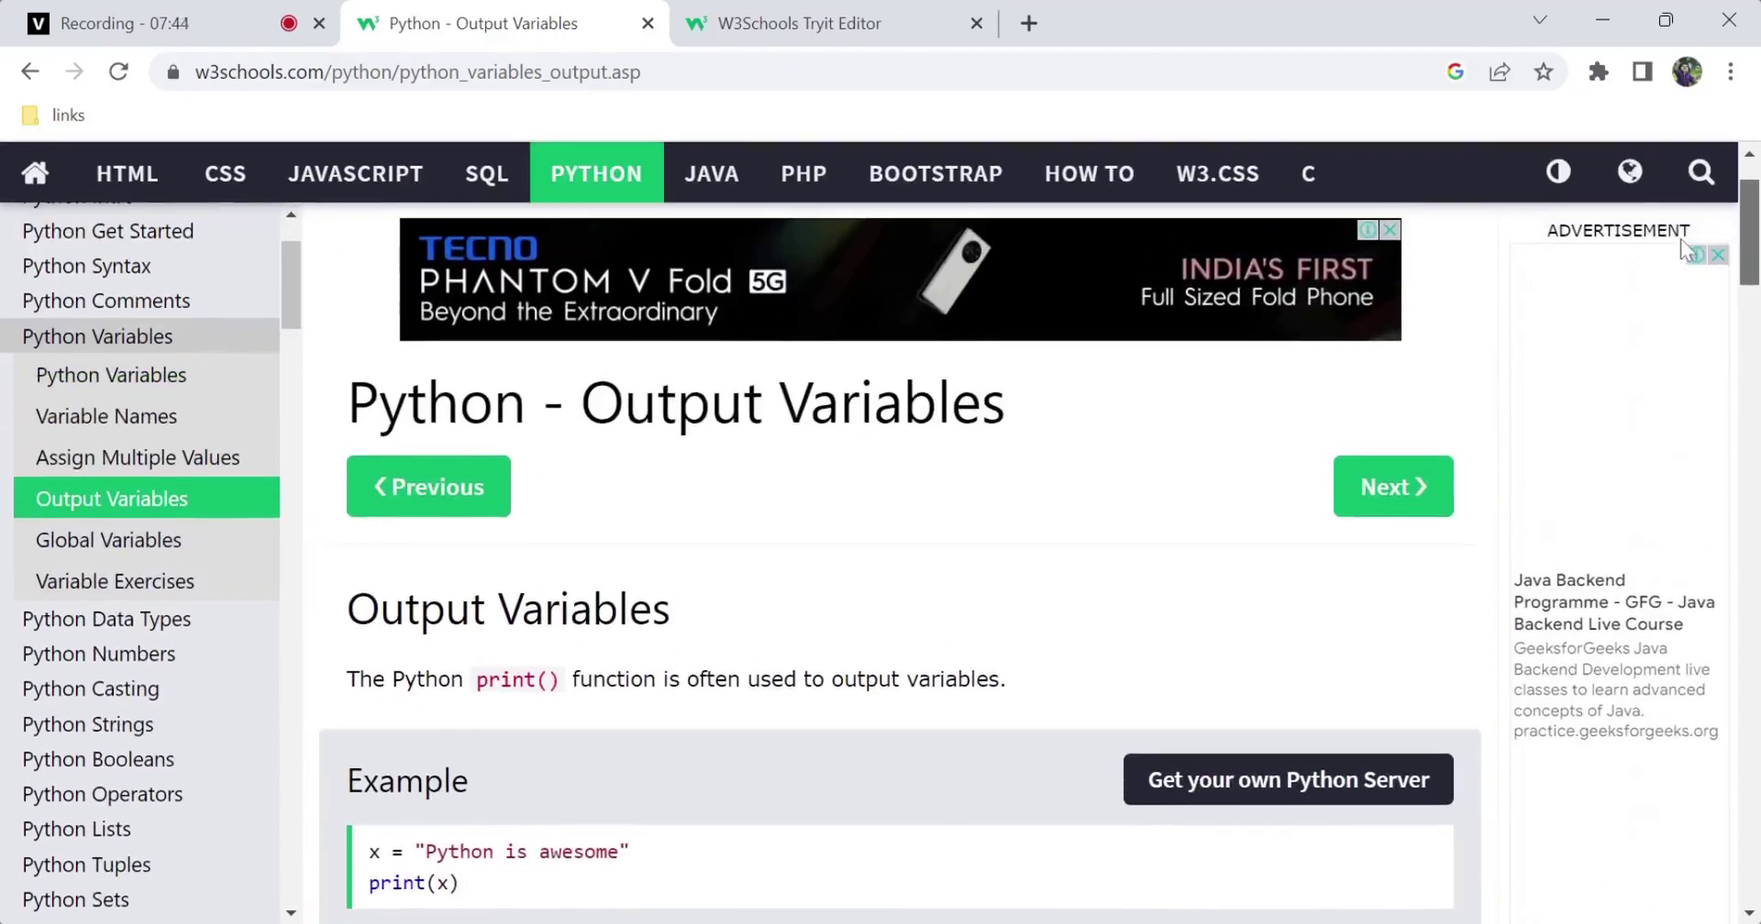